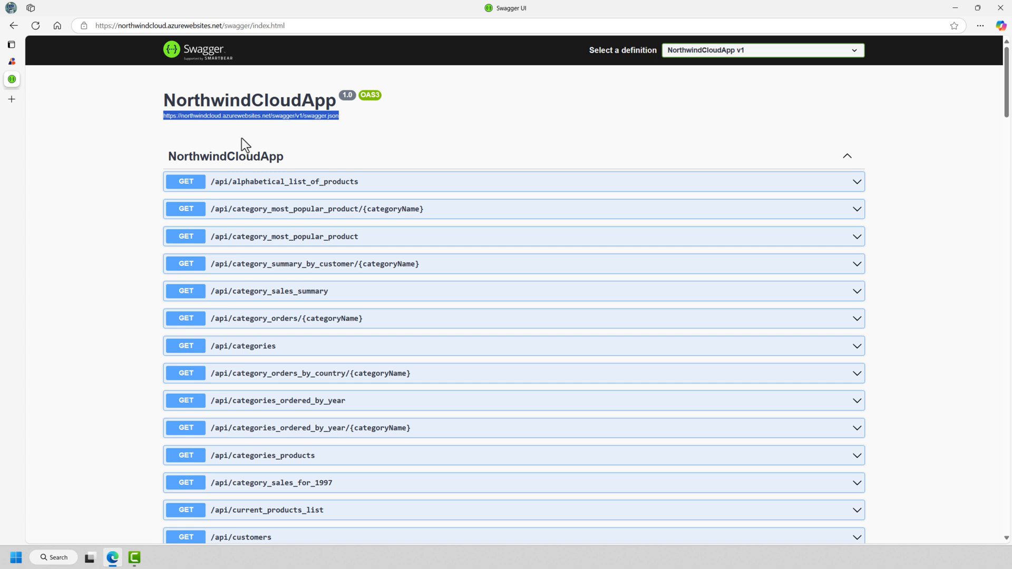
Examine the list of API endpoints offered by NorthwindCloudApp in Swagger UI.
click(192, 122)
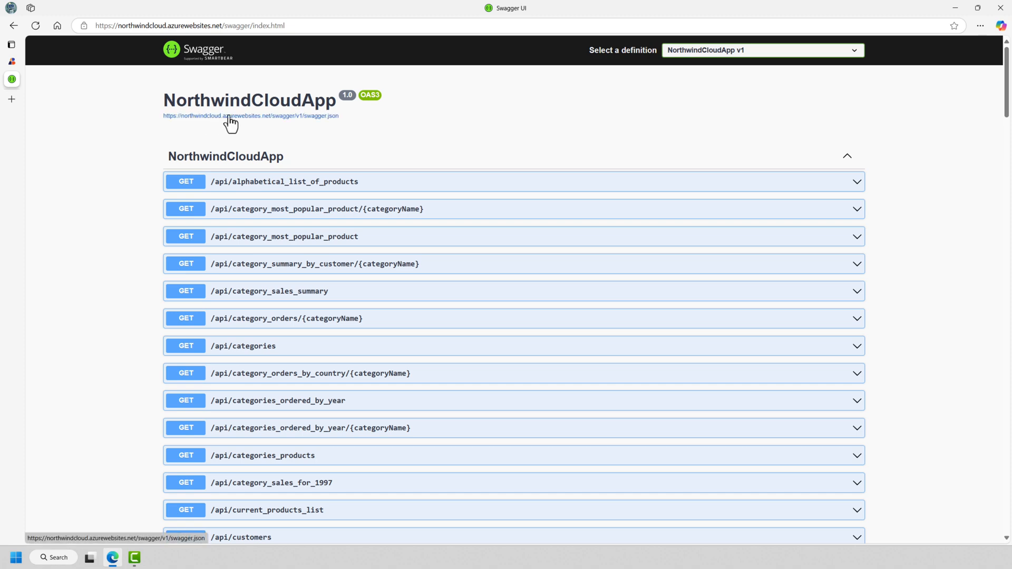
scroll(567, 356, down, 20)
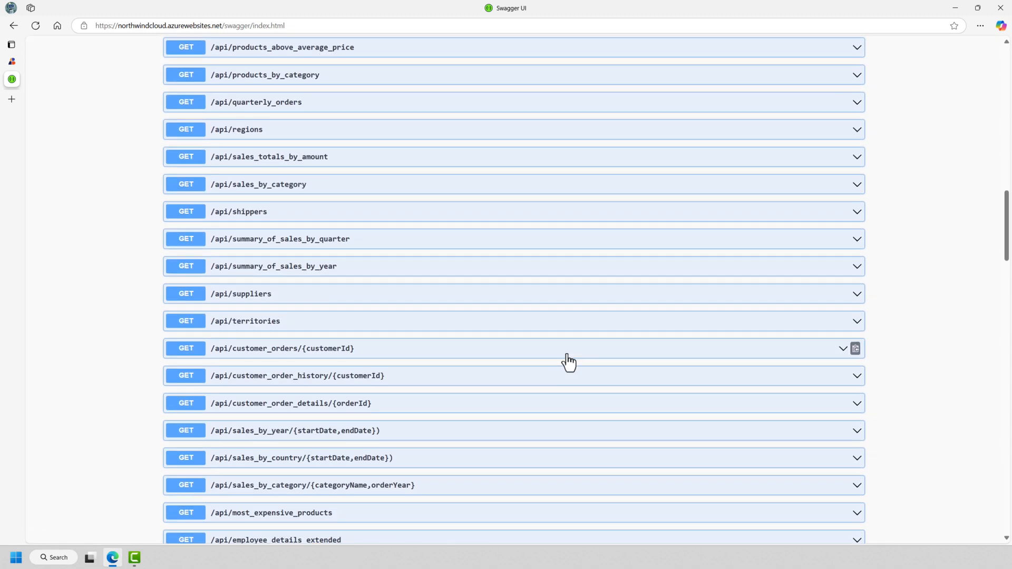
scroll(568, 363, up, 20)
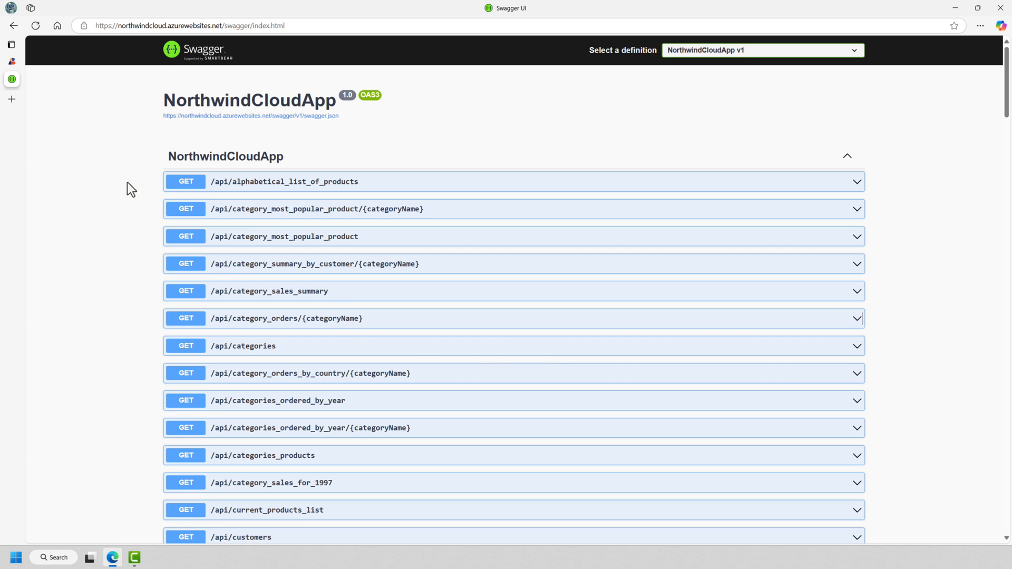
Switch to the App Builder website and read through its home page, including the feature sections and the FAQ.
click(13, 62)
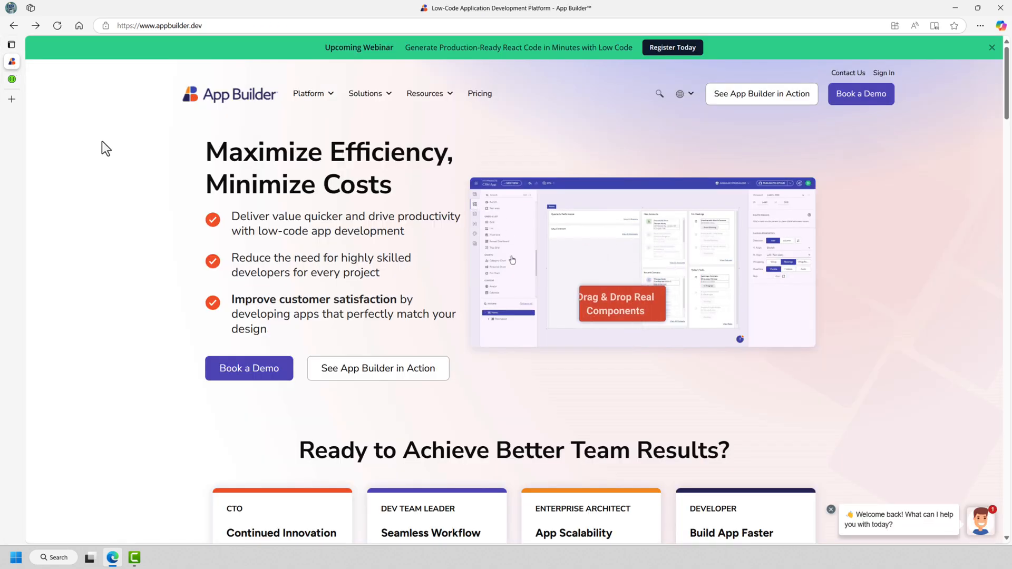
click(210, 25)
click(114, 156)
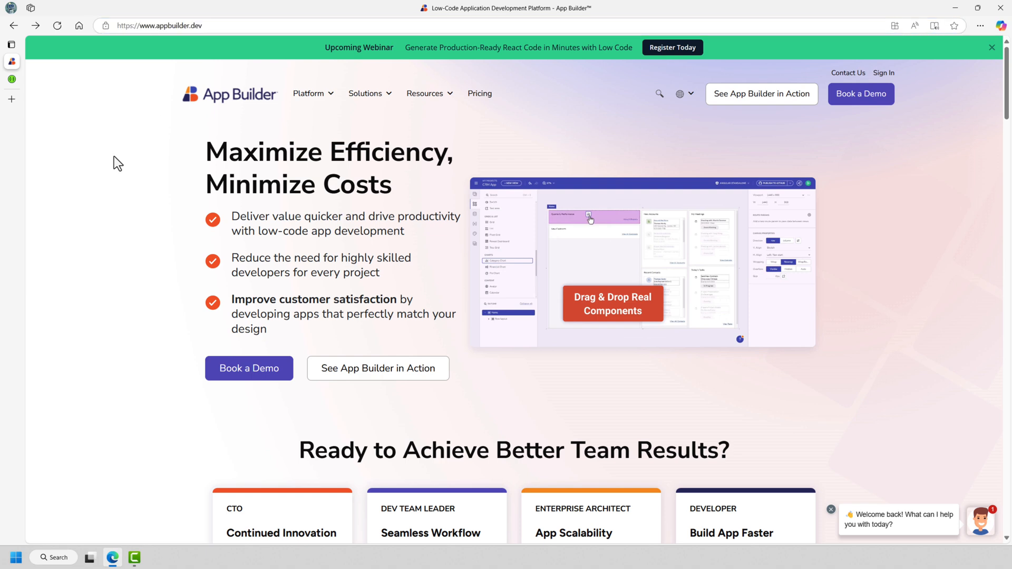
scroll(134, 302, down, 3)
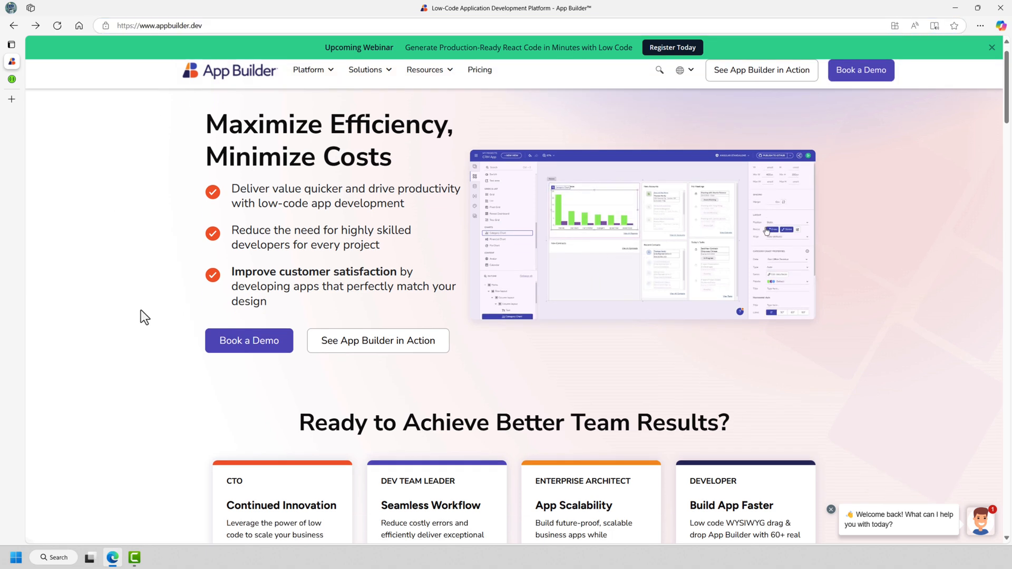
scroll(140, 311, down, 10)
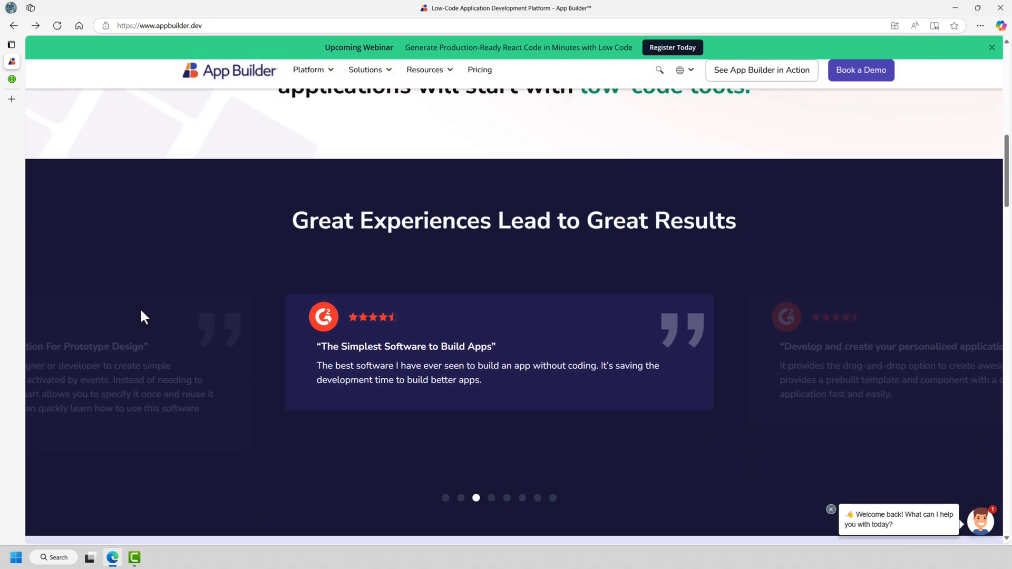
scroll(141, 309, down, 10)
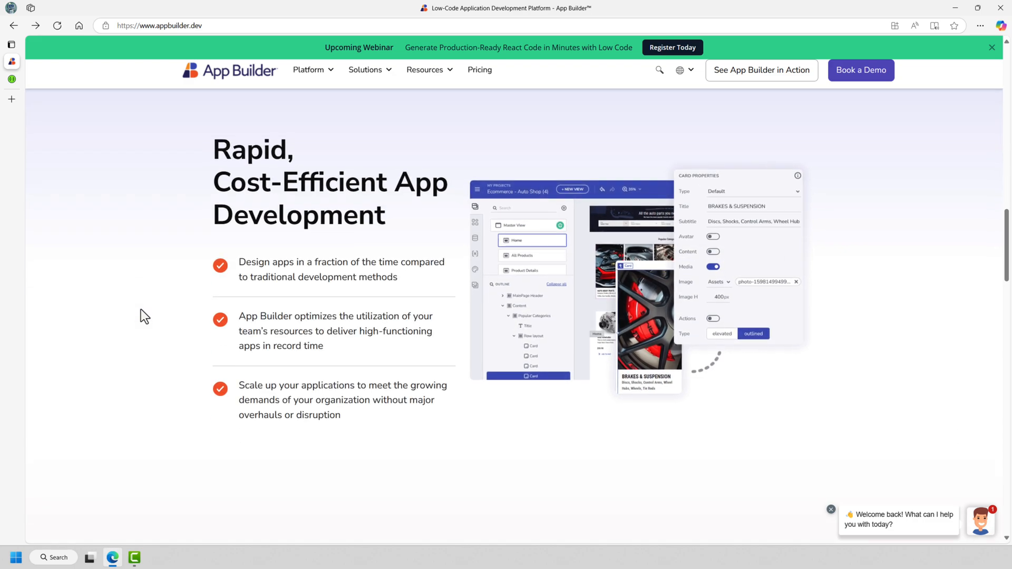
scroll(141, 315, down, 10)
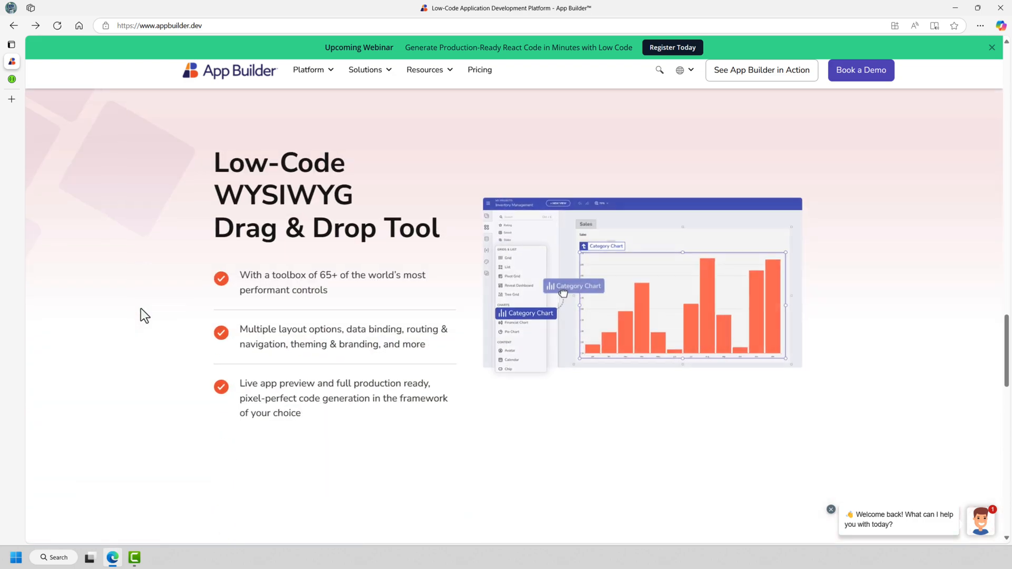
scroll(145, 315, down, 3)
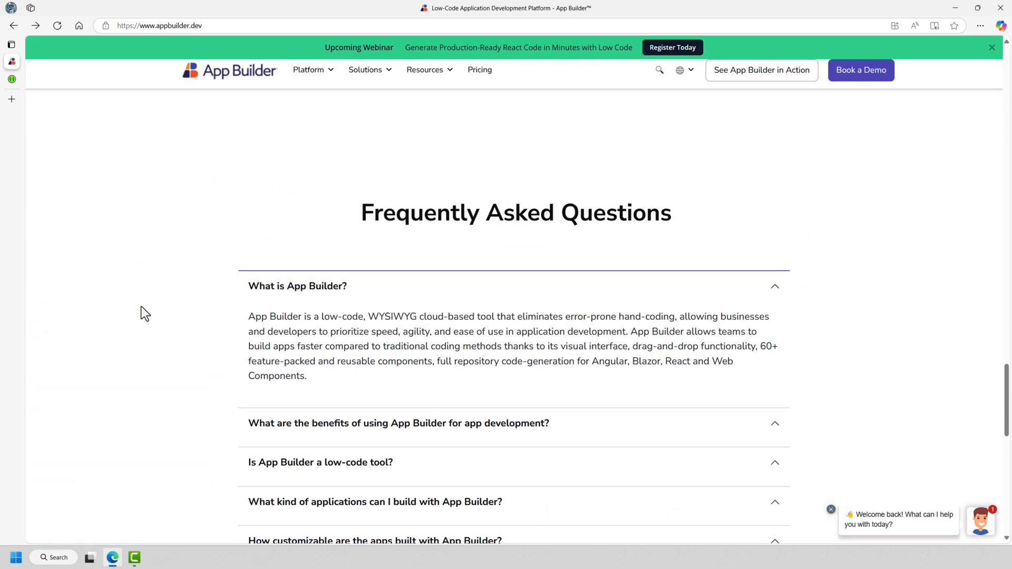
scroll(145, 312, up, 9)
scroll(142, 305, up, 20)
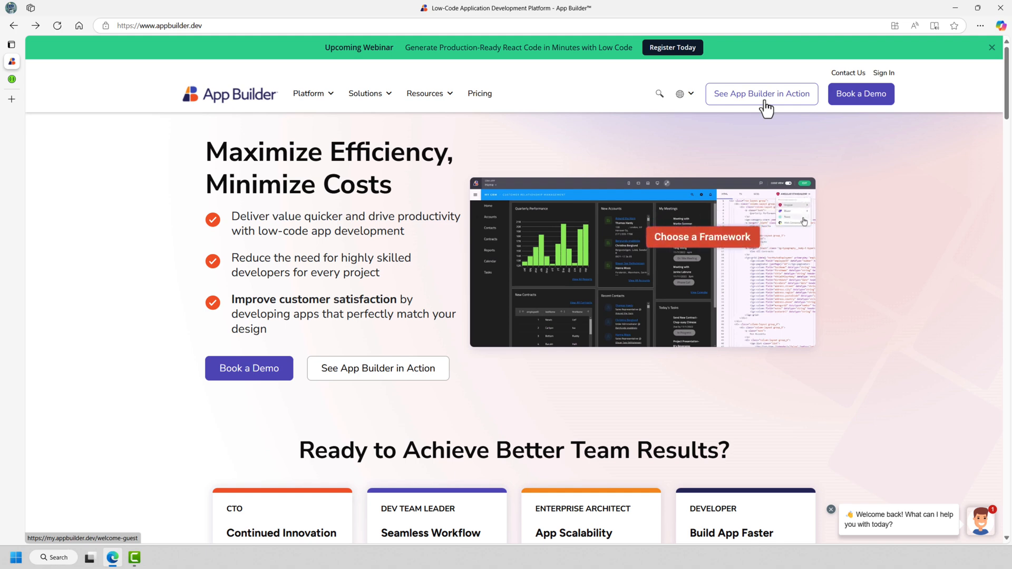
Sign in to App Builder and look over the sample apps on the welcome page.
click(887, 75)
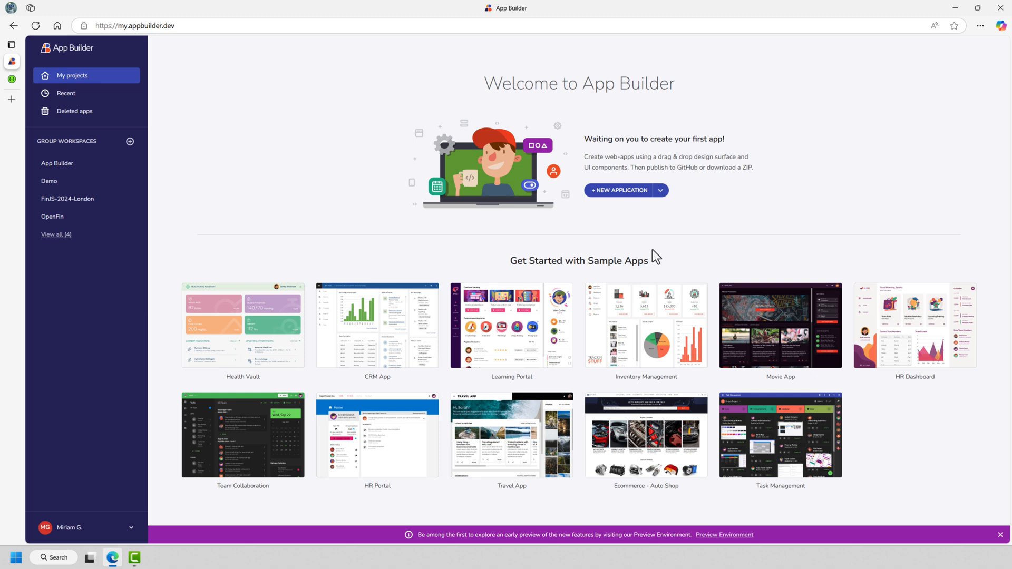
mouse_move(519, 324)
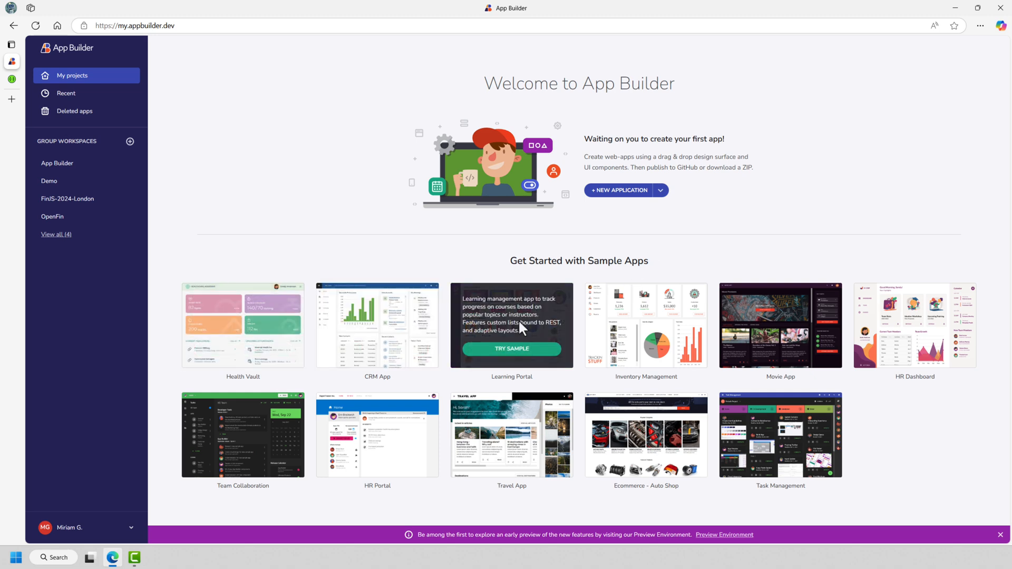
mouse_move(779, 429)
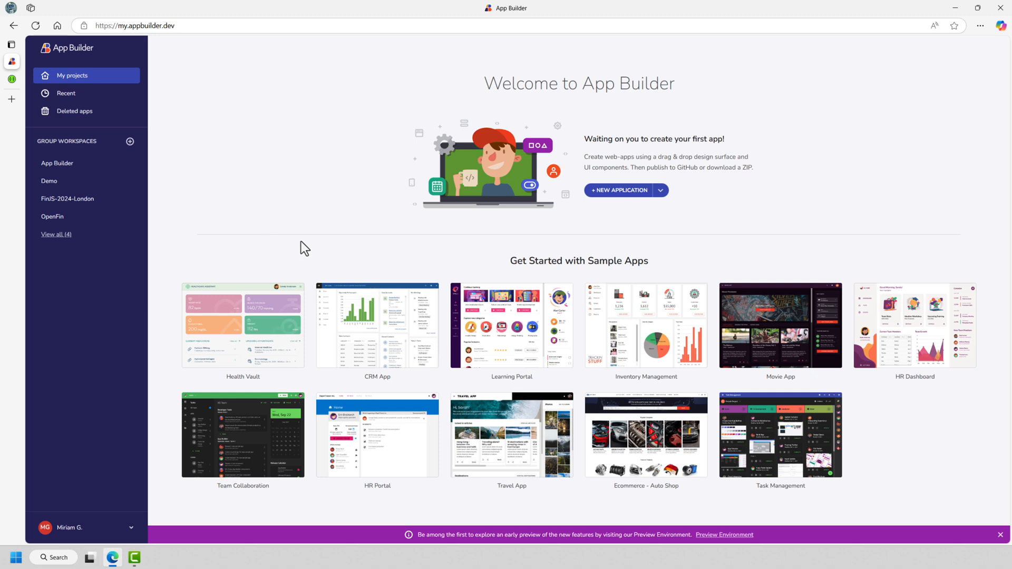
Create a new application from the Blank template after reviewing the other templates and the design import options.
click(603, 193)
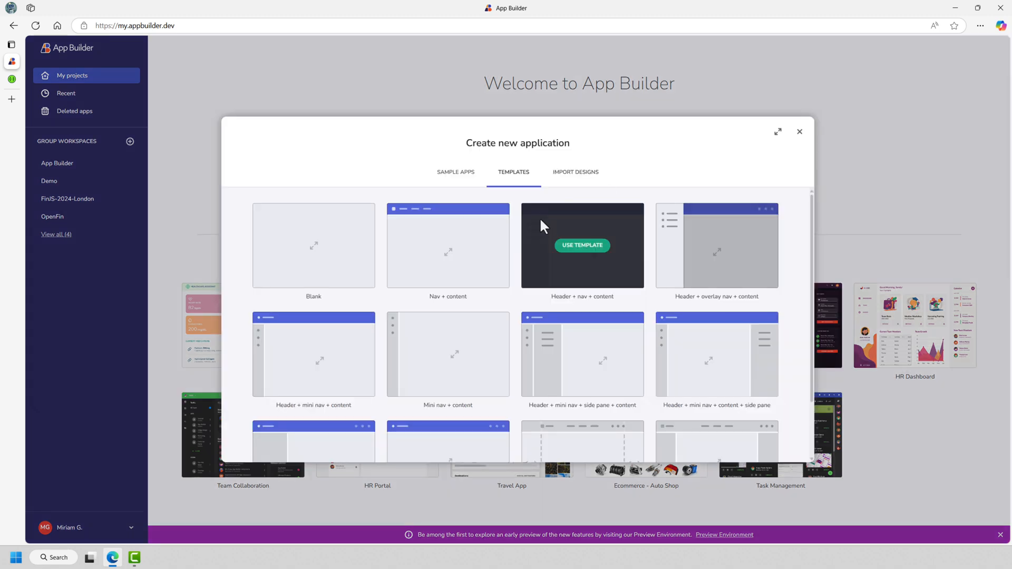
mouse_move(347, 233)
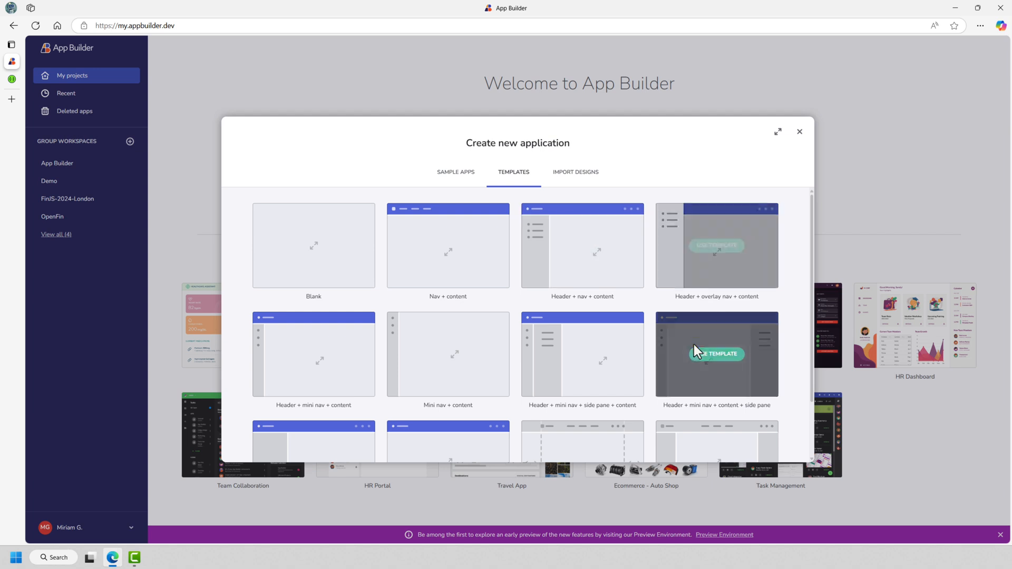
scroll(694, 364, down, 1)
scroll(690, 363, up, 1)
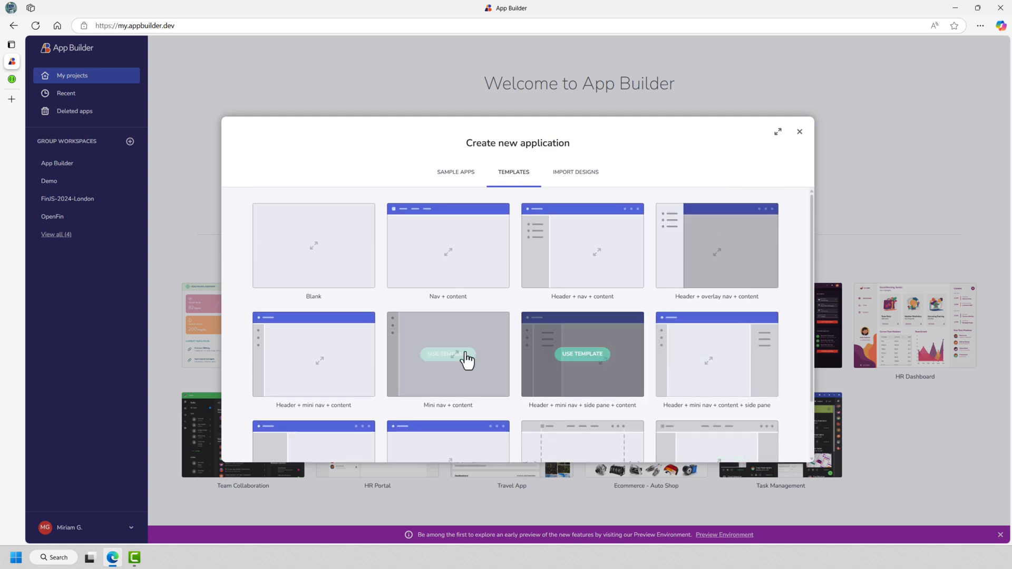
click(573, 174)
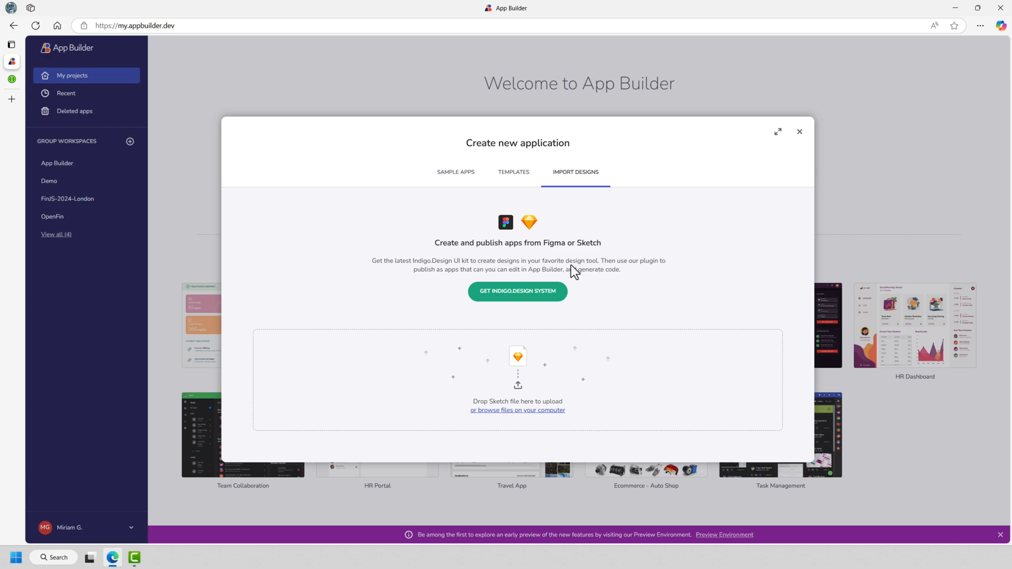
click(515, 174)
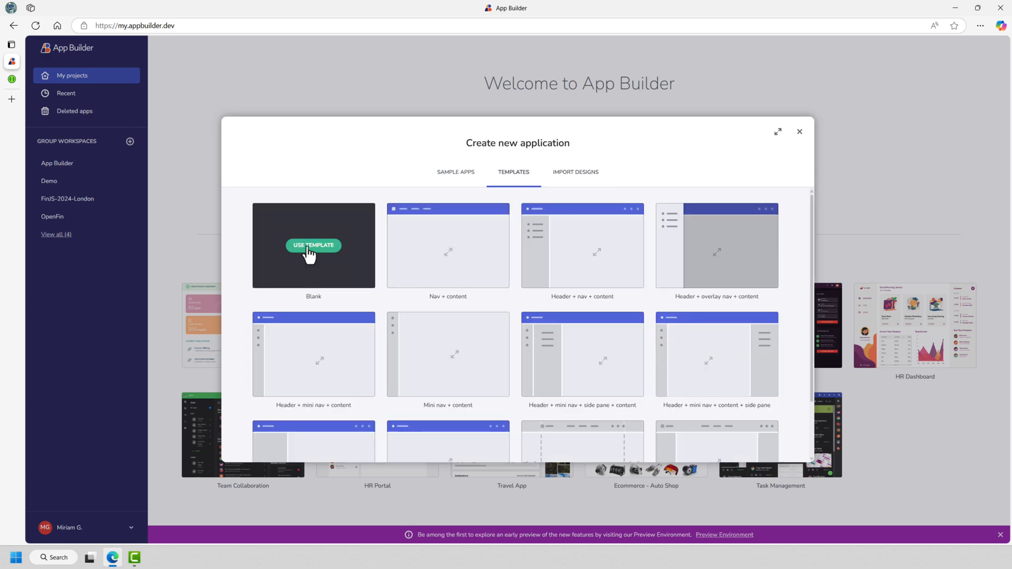
click(309, 246)
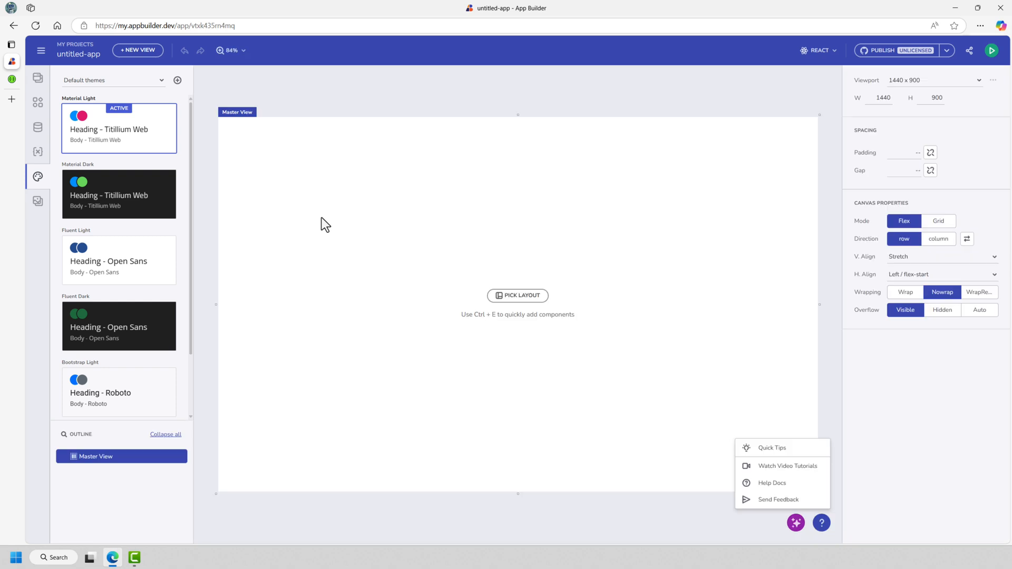
Examine the app's views, component toolbox, data sources, variables, themes and assets, ending on the component toolbox.
click(37, 83)
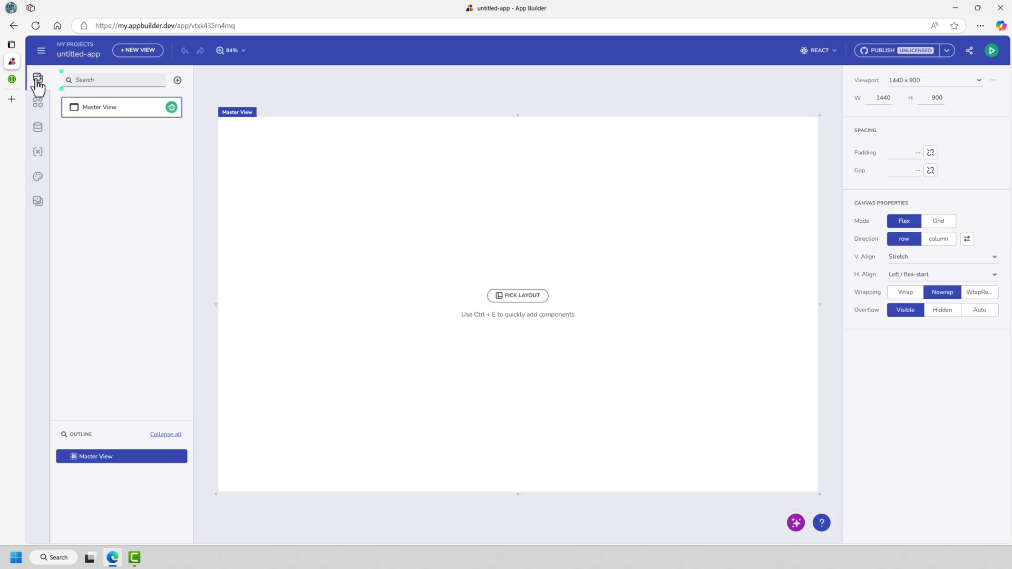
click(108, 82)
click(110, 108)
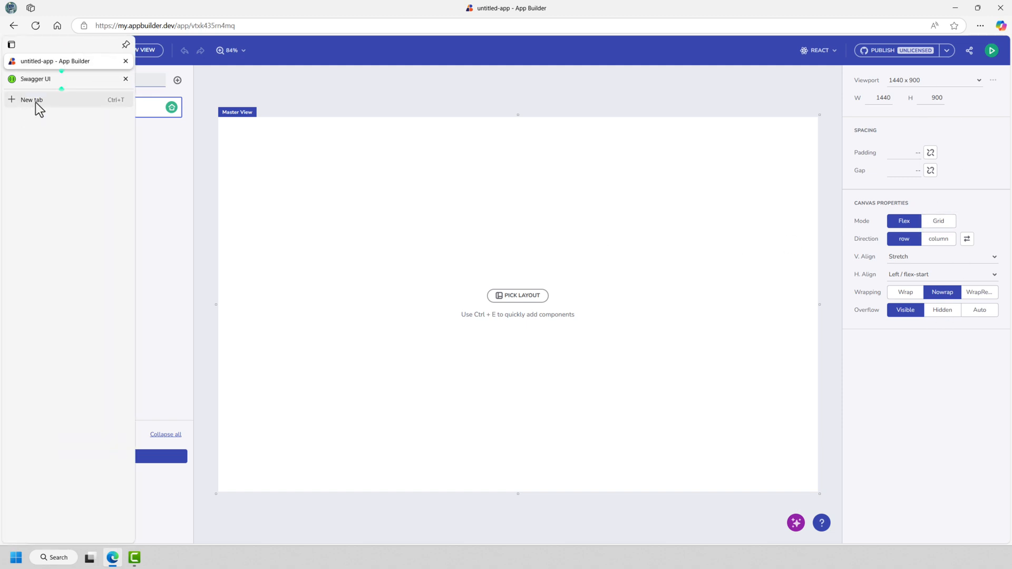
click(38, 101)
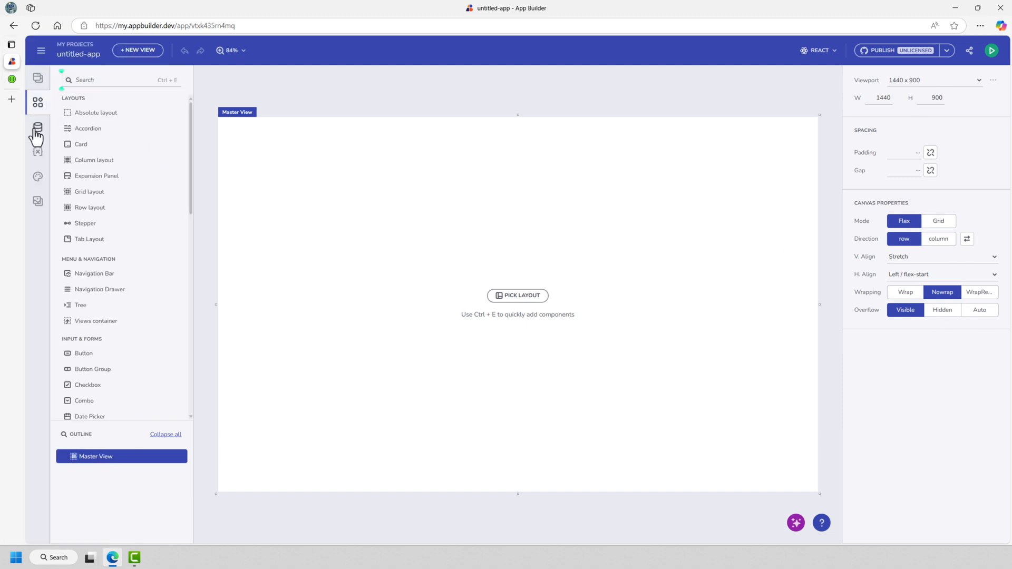
click(37, 130)
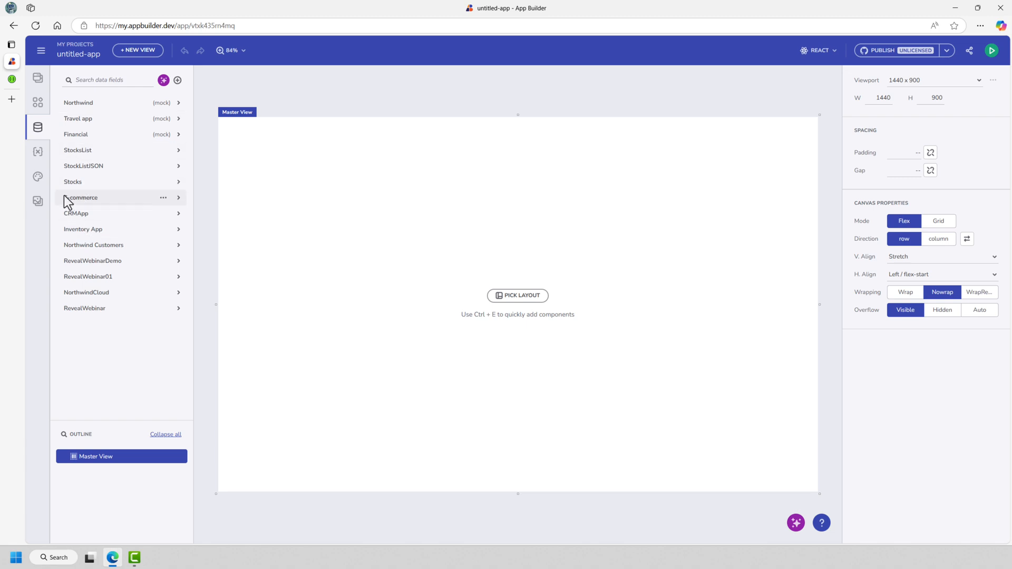
click(40, 154)
click(37, 178)
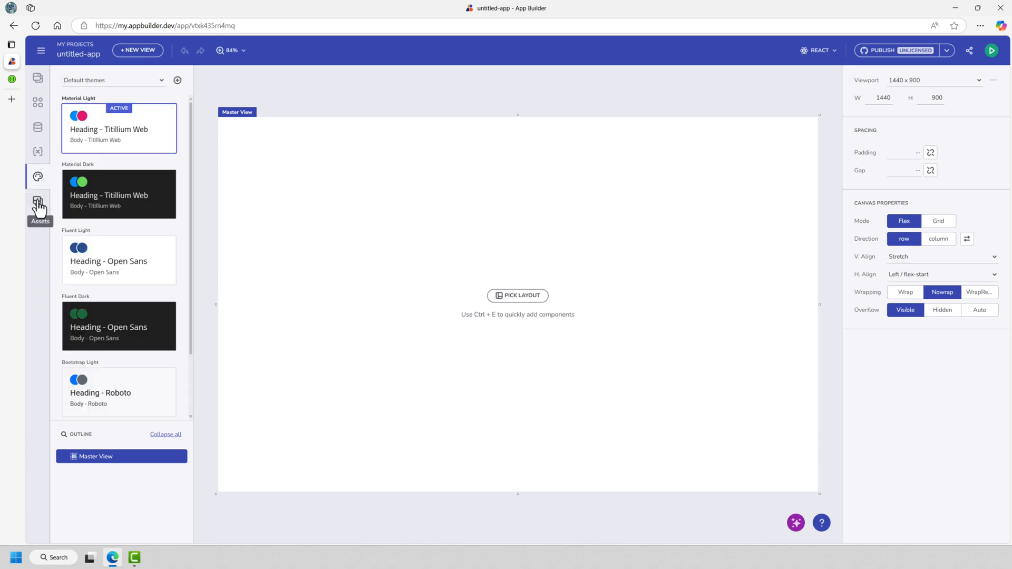
click(38, 207)
click(38, 175)
click(37, 128)
click(38, 105)
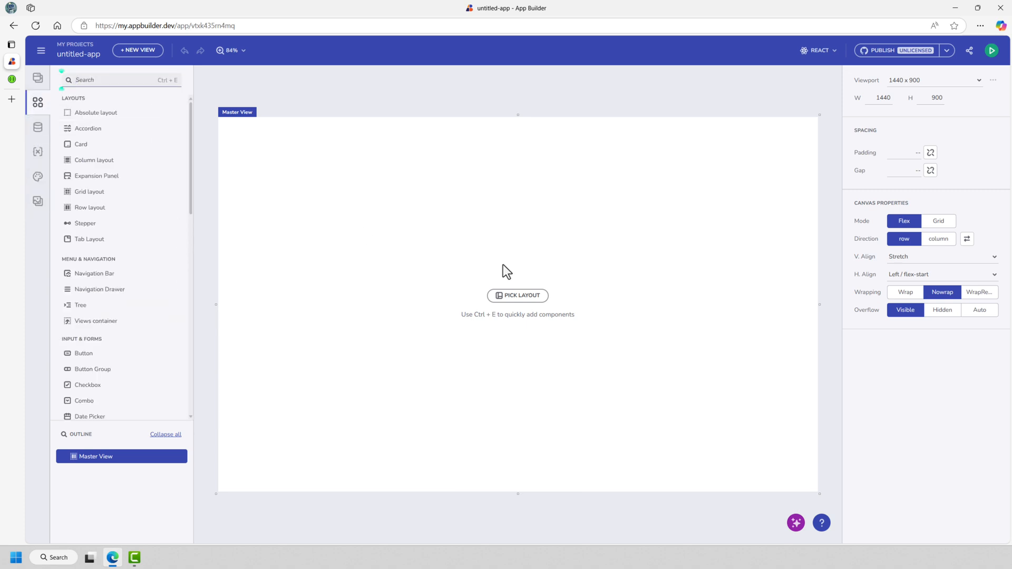
Apply the layout with a narrow side column beside two stacked sections to the Master View.
click(515, 296)
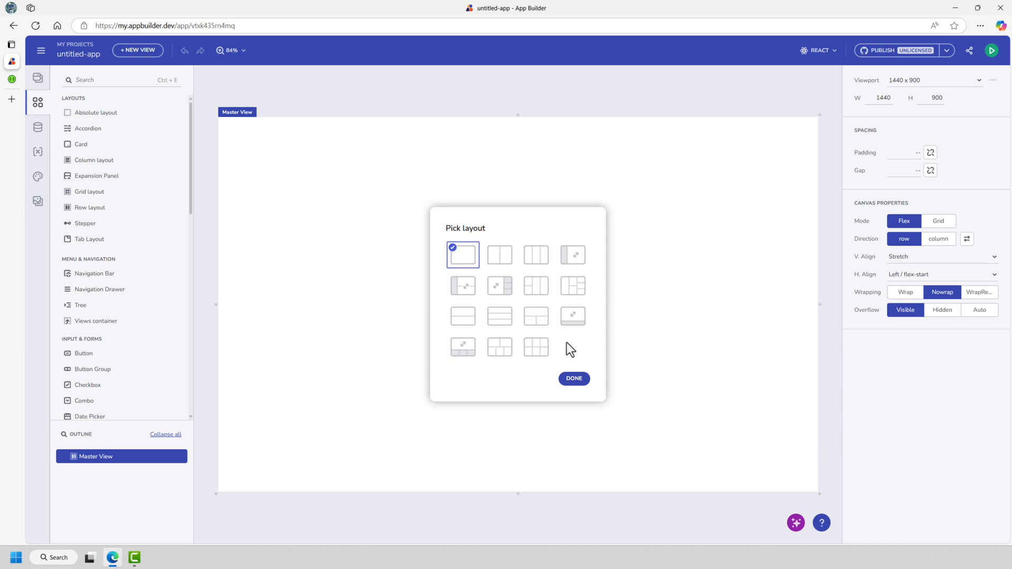
click(464, 287)
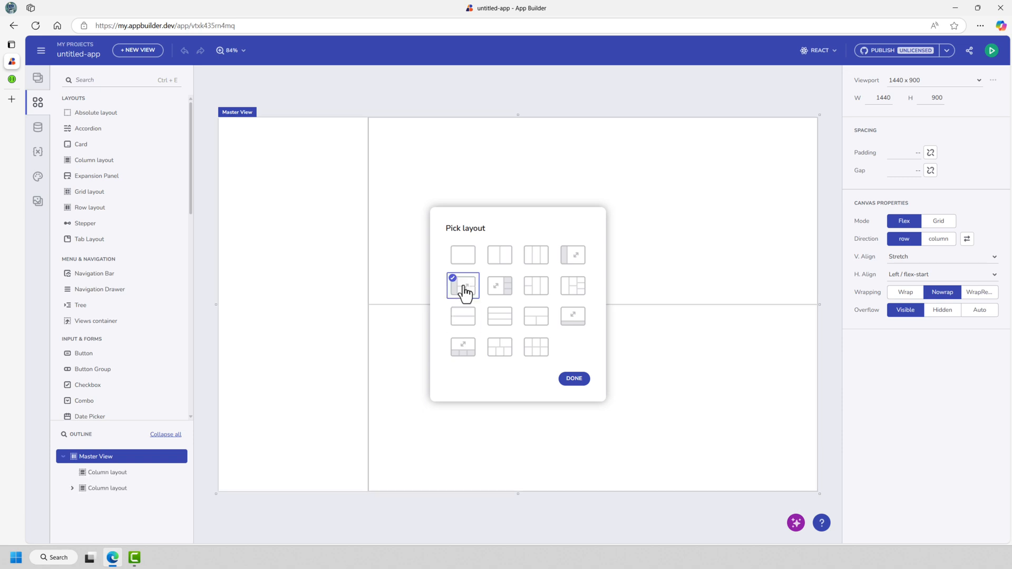
click(574, 380)
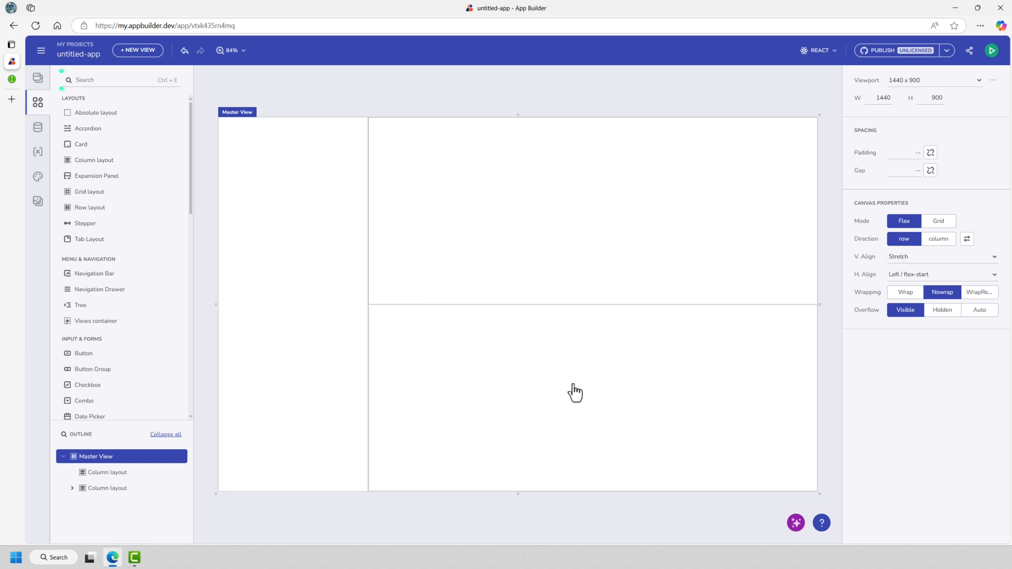
Inspect the properties of the side column and both stacked column layouts, and check the available target platforms.
click(315, 220)
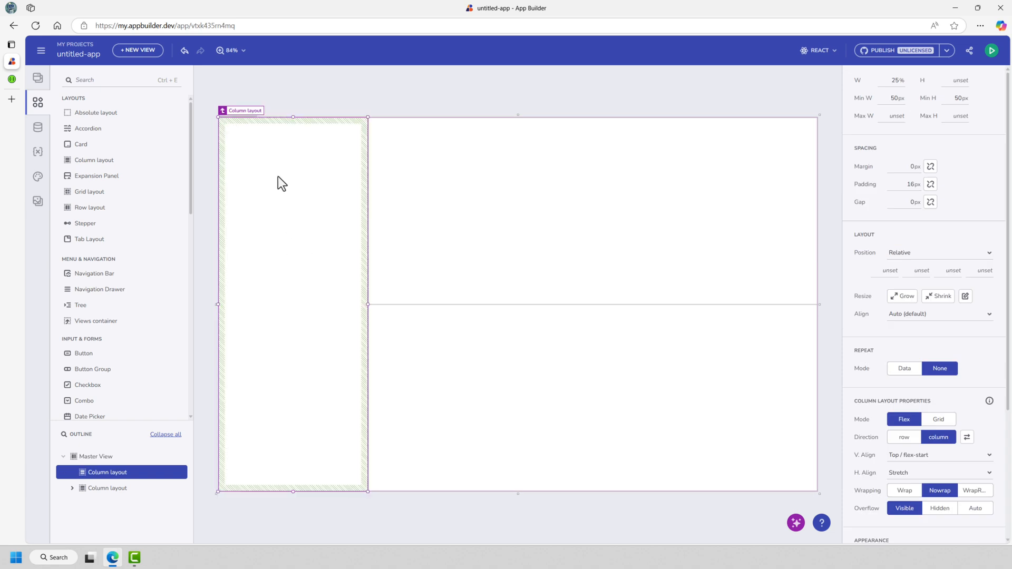
click(643, 206)
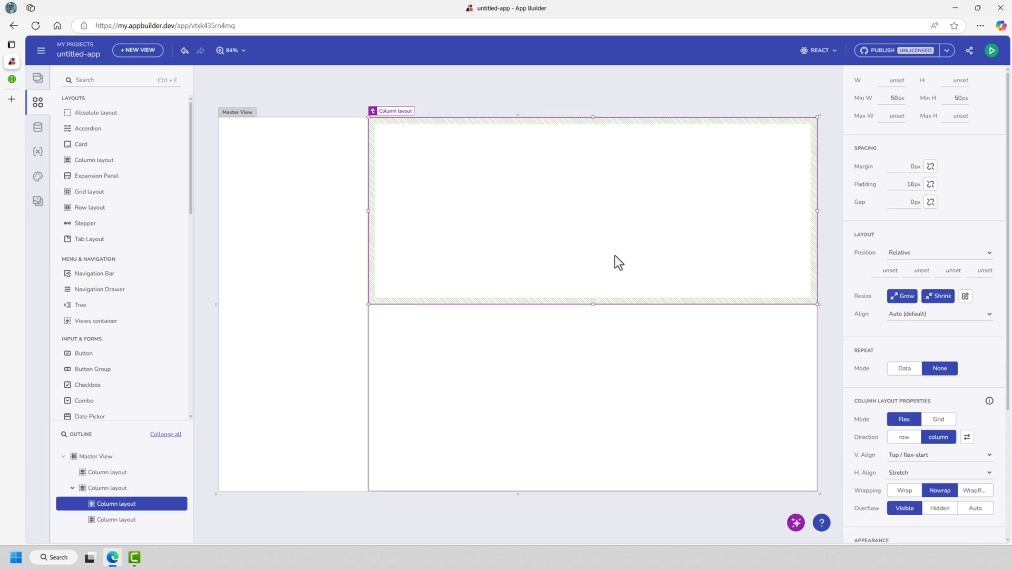
click(568, 386)
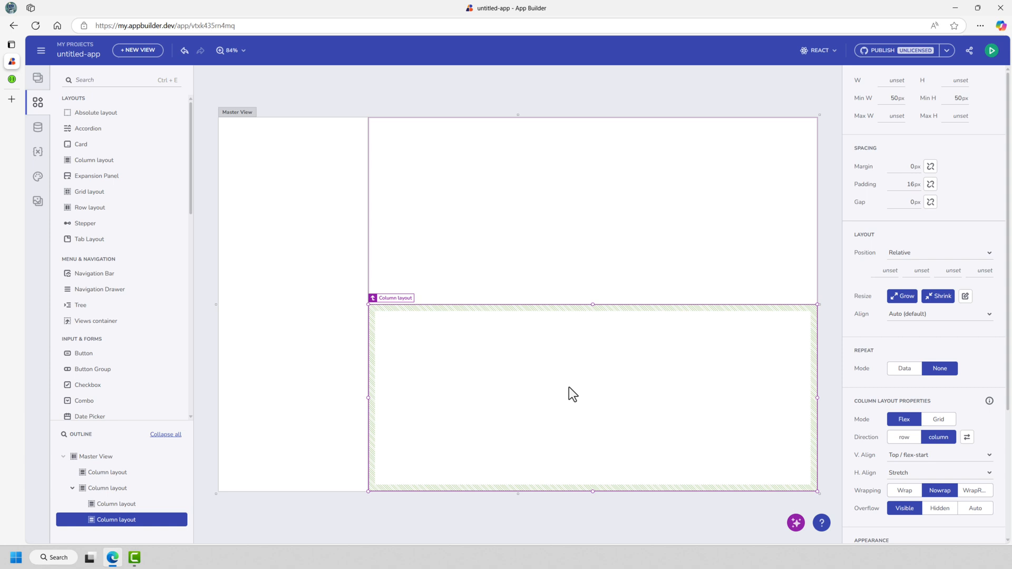
click(568, 241)
click(346, 211)
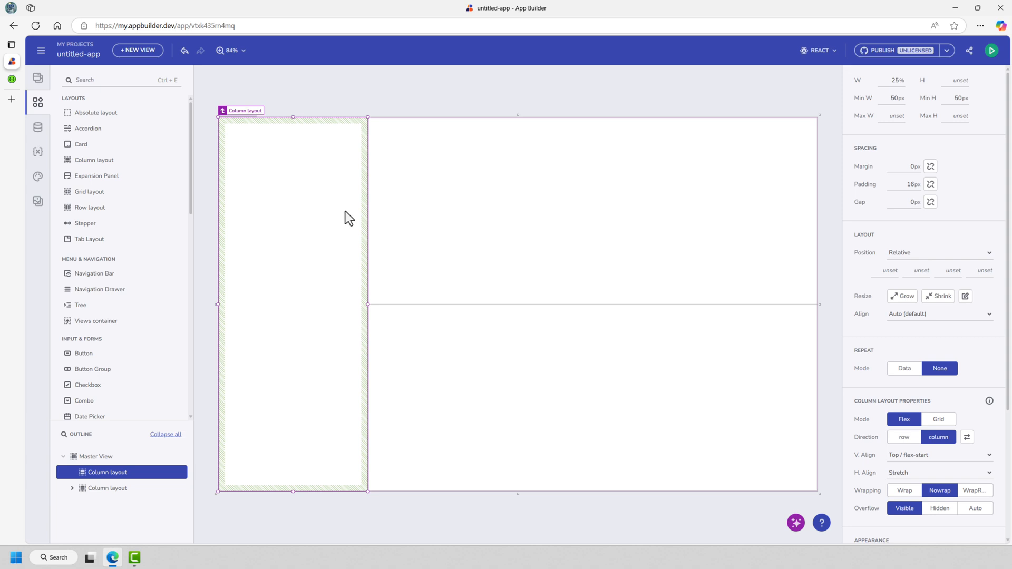
click(828, 53)
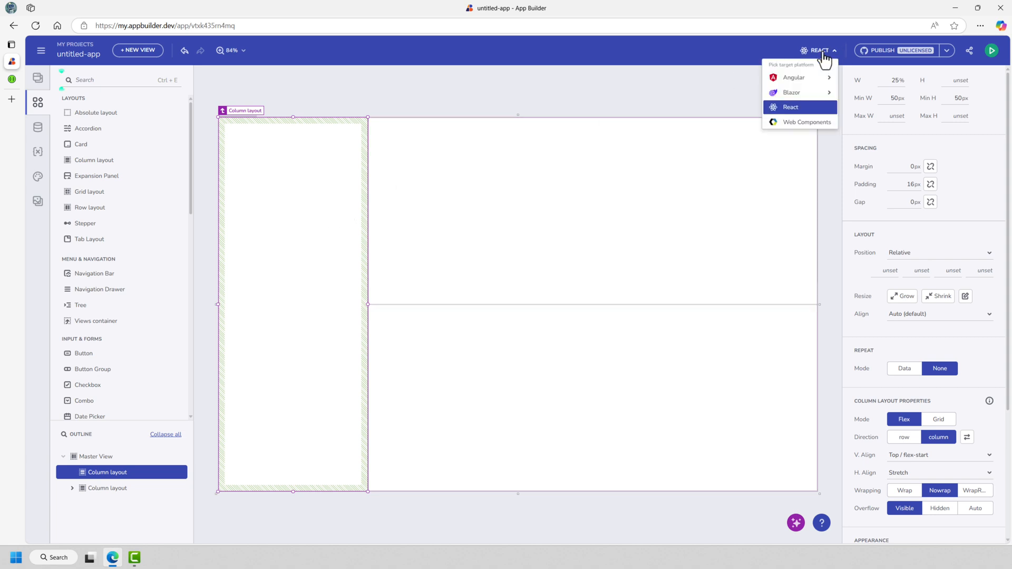
click(824, 55)
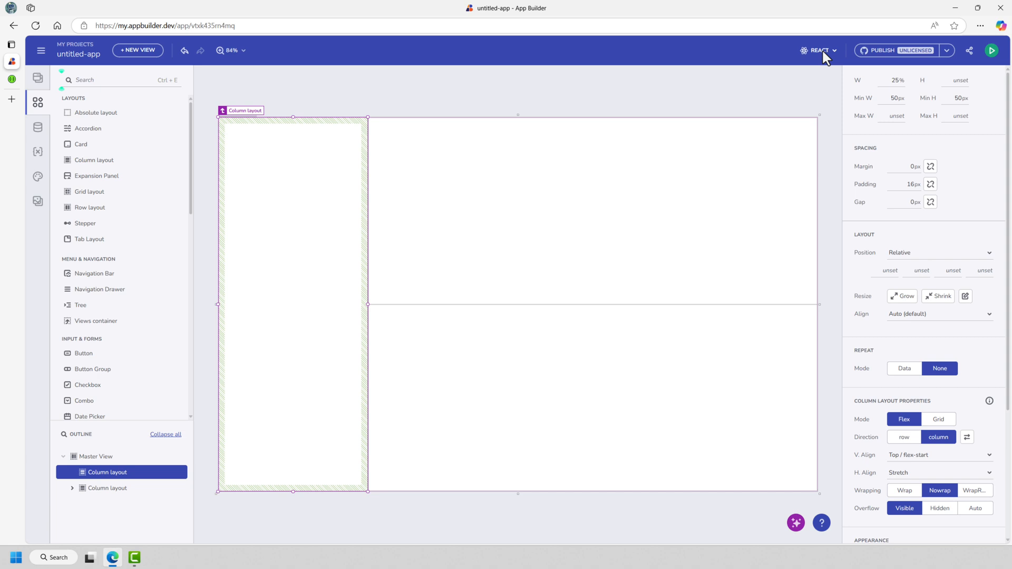
Open the endpoint configuration of the NorthwindCloud data source and examine its base URL and available endpoints.
click(38, 129)
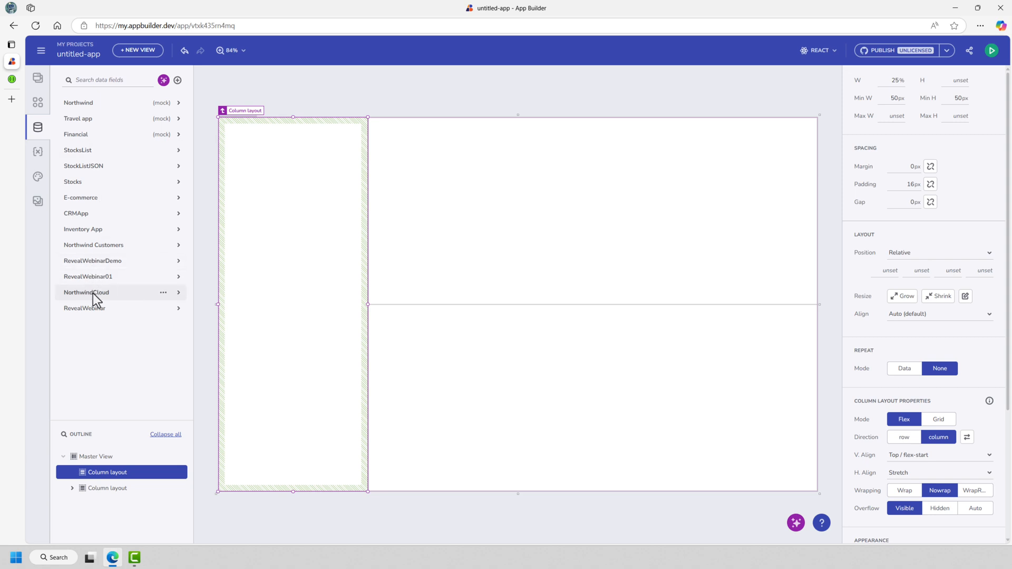
click(162, 295)
click(181, 308)
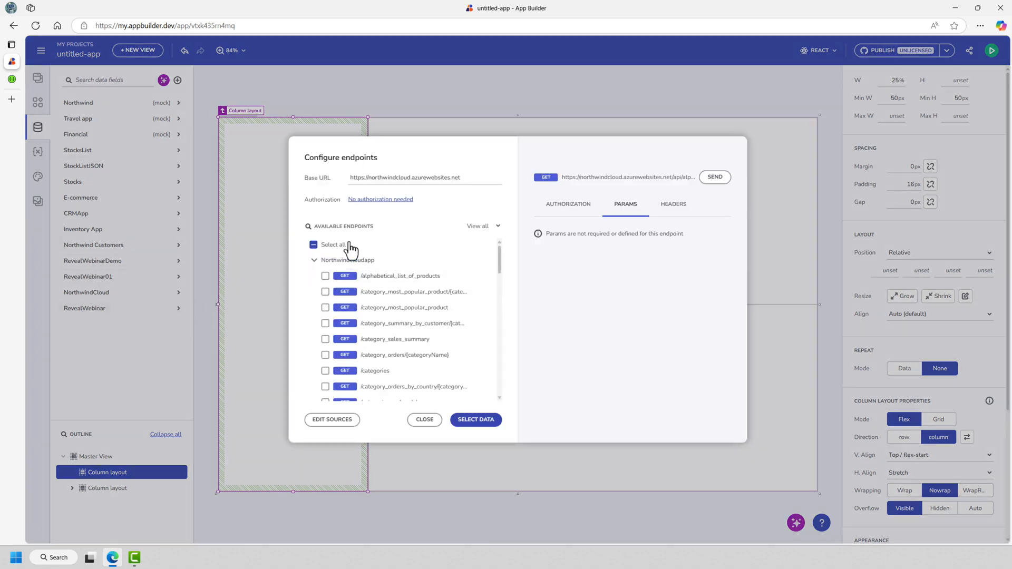
triple_click(358, 177)
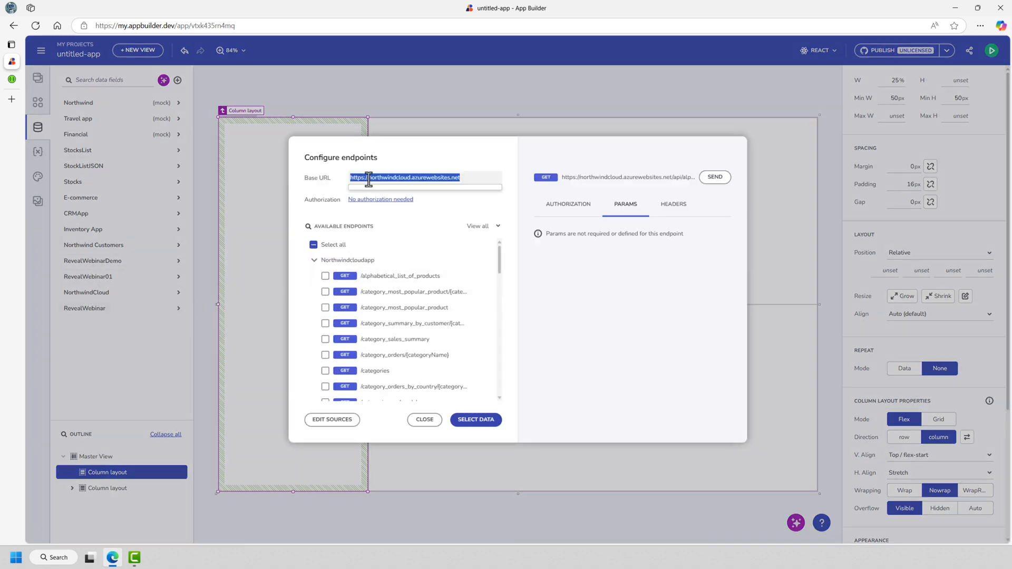
click(457, 176)
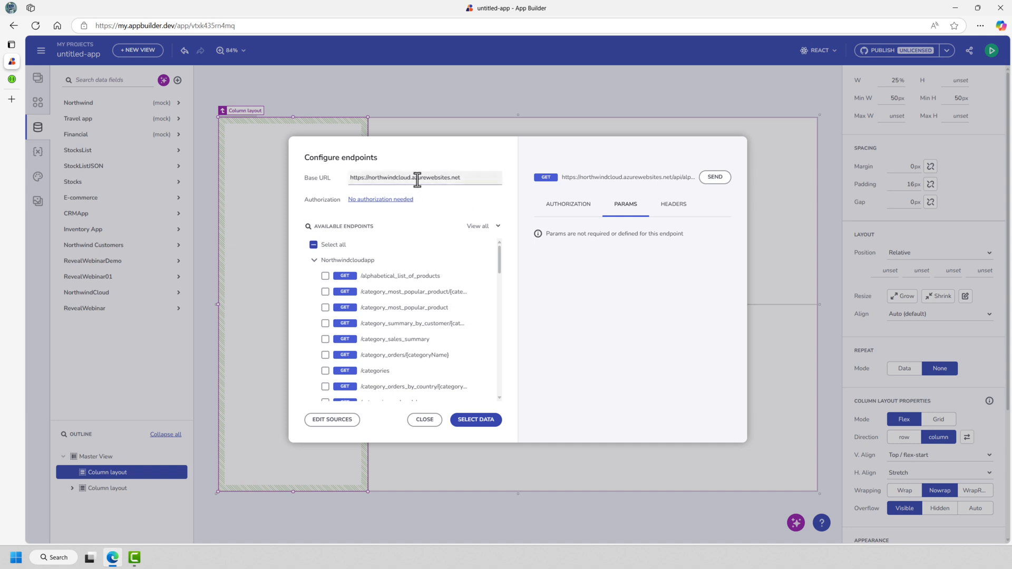
drag(498, 257, 499, 283)
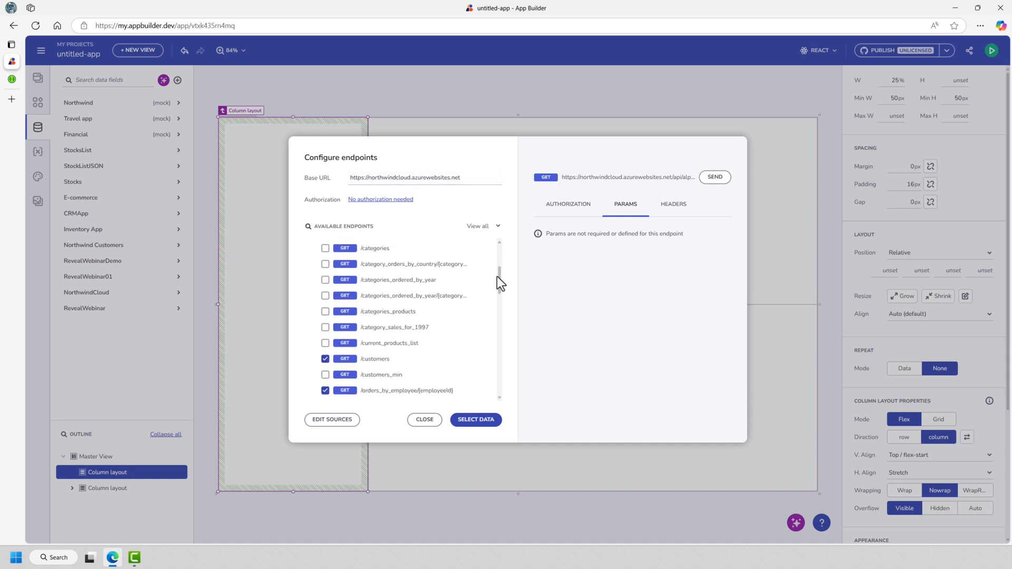
scroll(497, 287, down, 3)
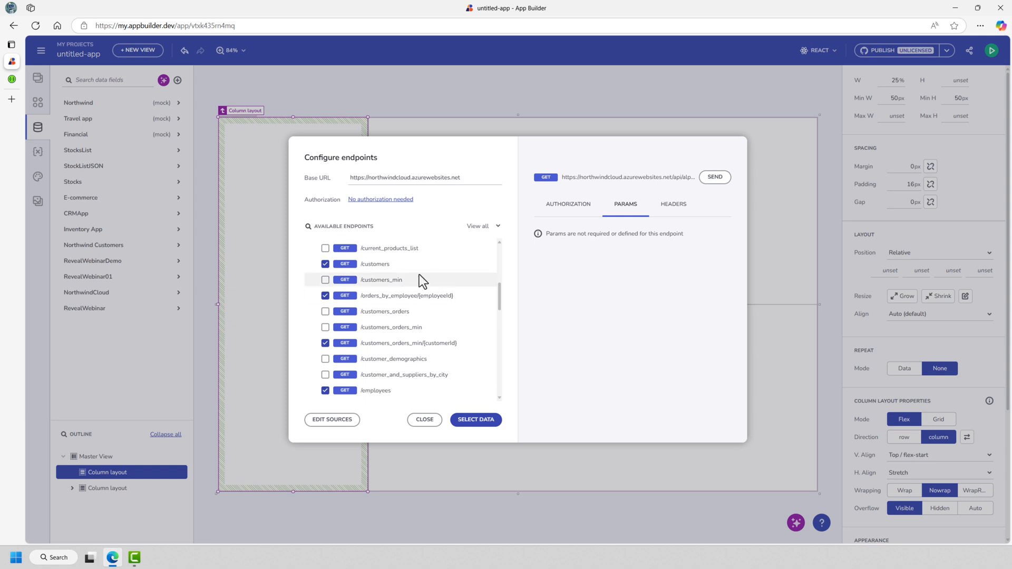
Test the /customers endpoint and read its response content, check the parameters of /orders_by_employee/{employeeId}, and leave the endpoint configuration.
click(396, 294)
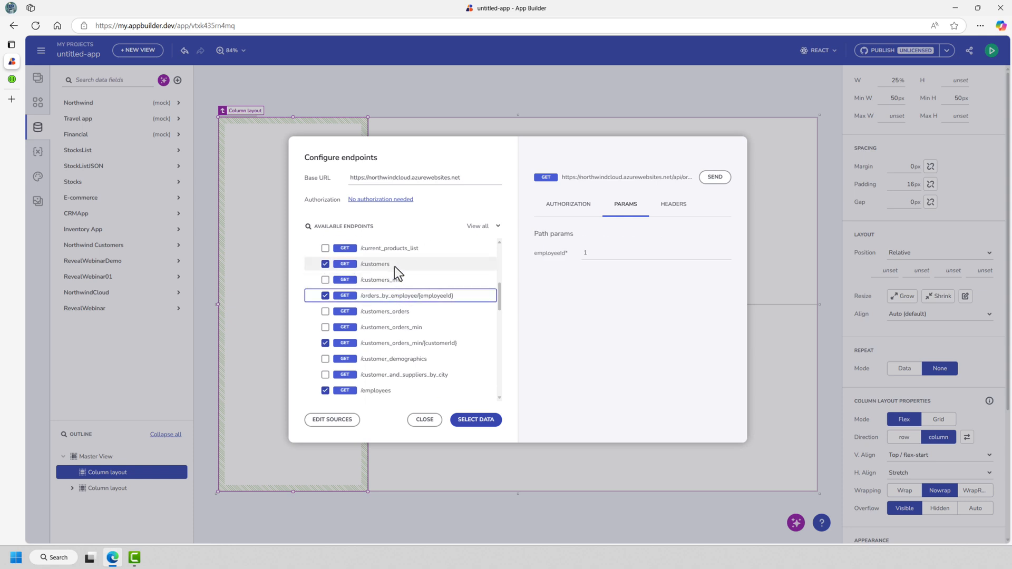
click(398, 265)
click(709, 181)
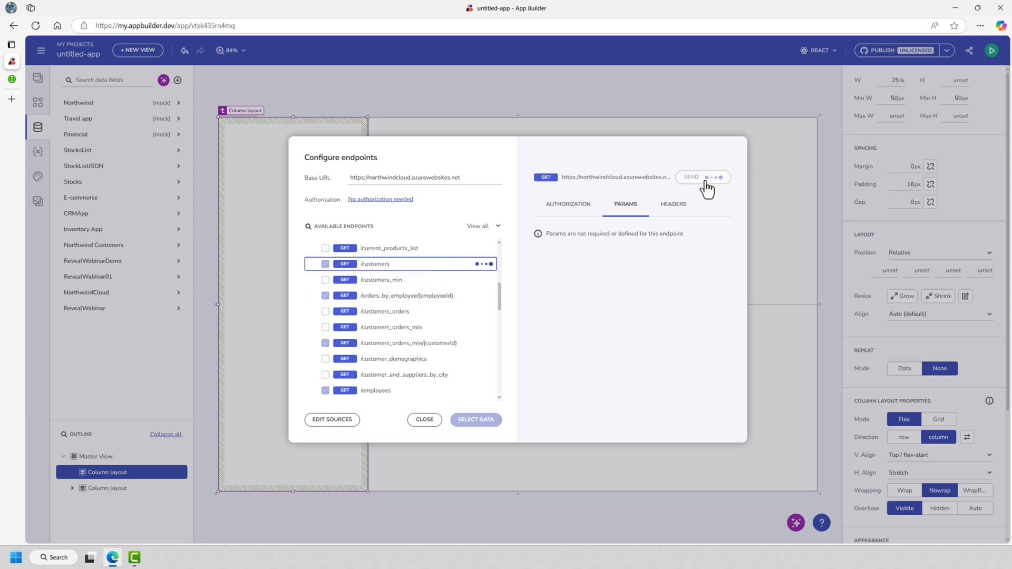
click(581, 212)
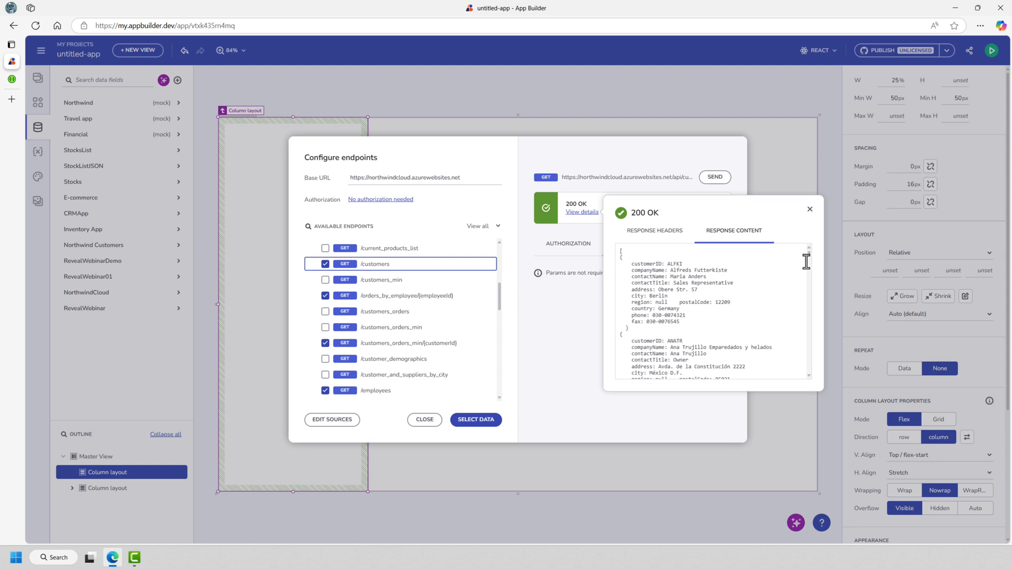
drag(809, 257, 809, 260)
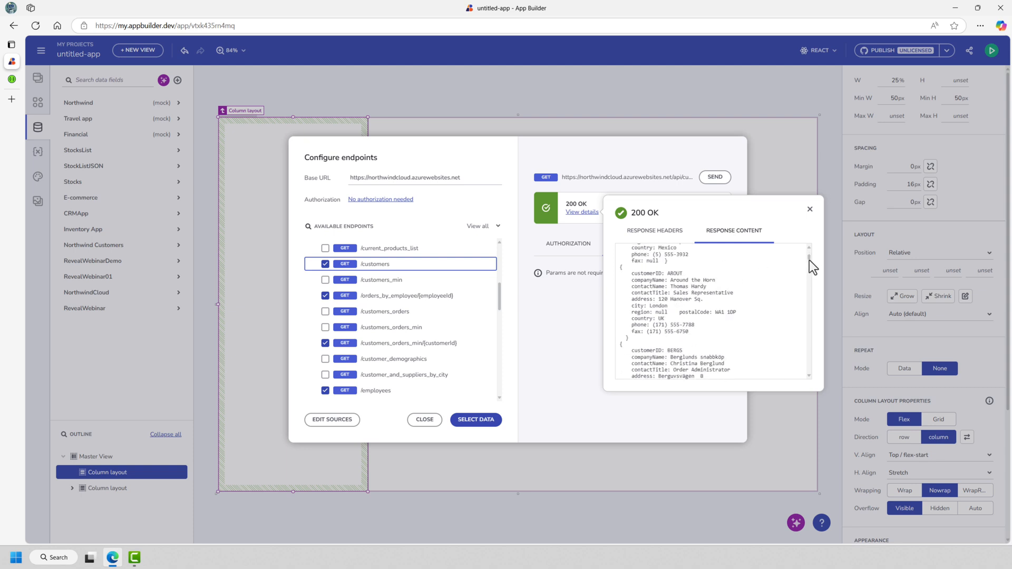
click(809, 209)
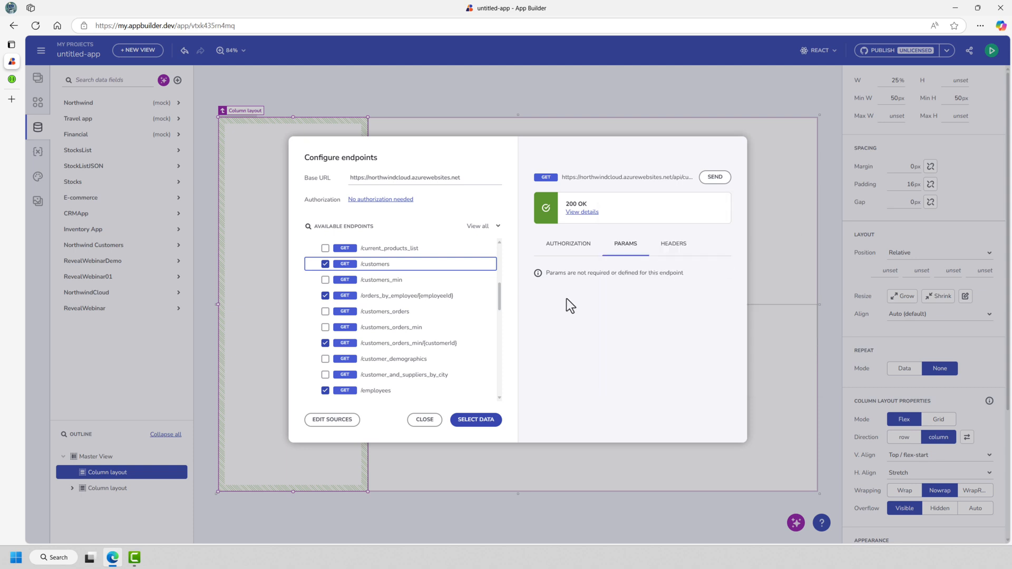
click(433, 295)
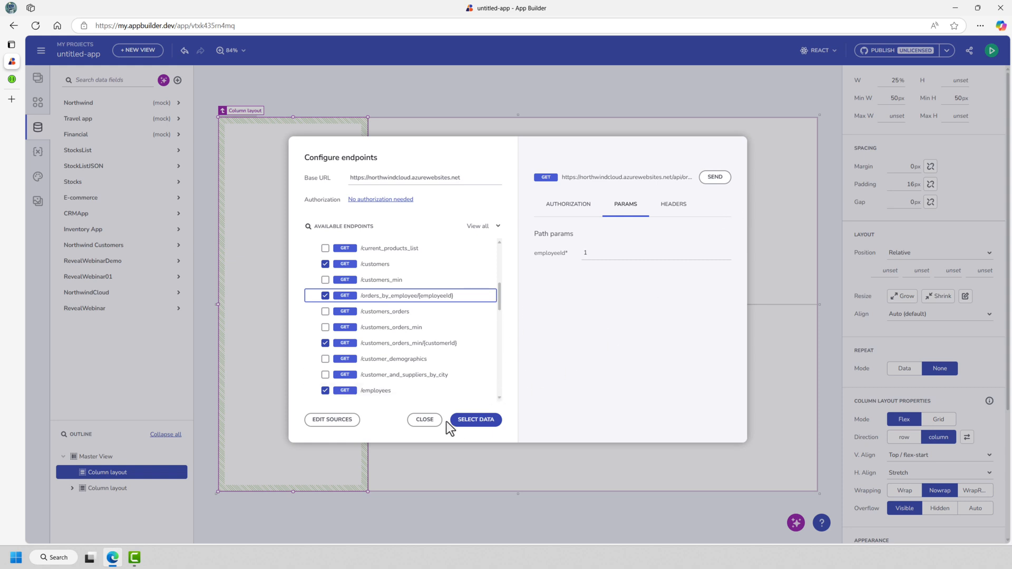
click(425, 420)
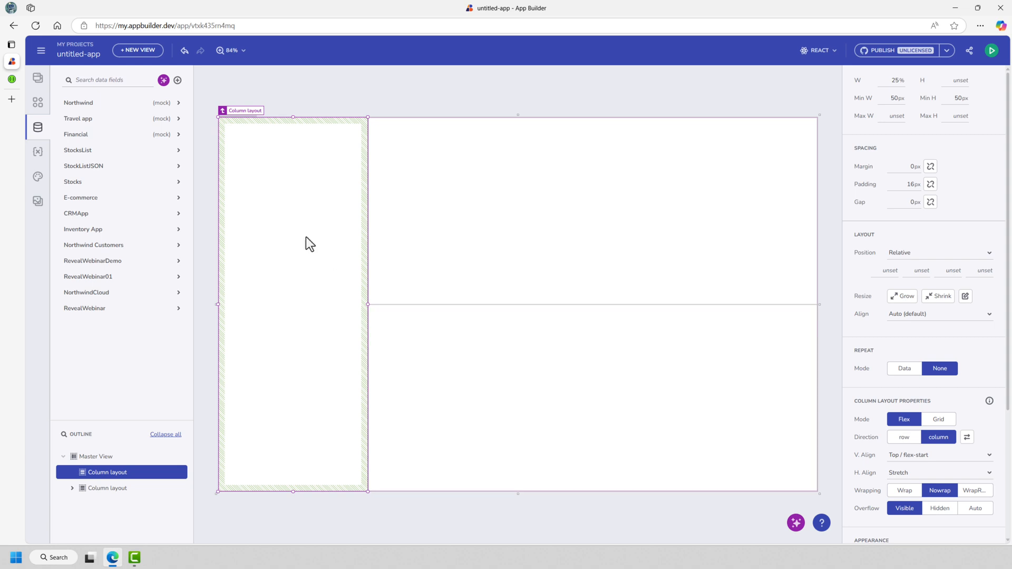
Find the List component in the toolbox and place it in the narrow side column.
click(37, 102)
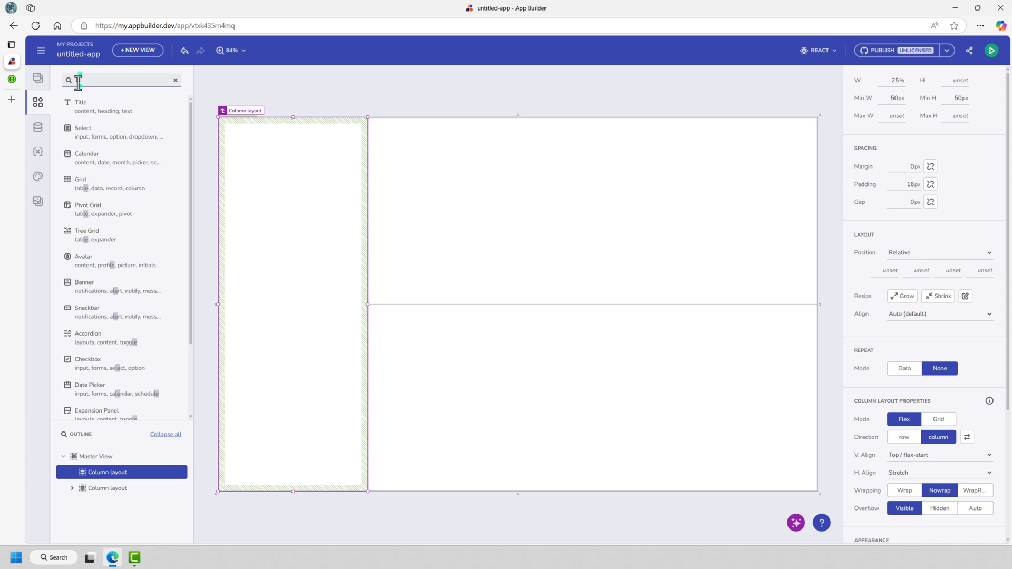
text(list)
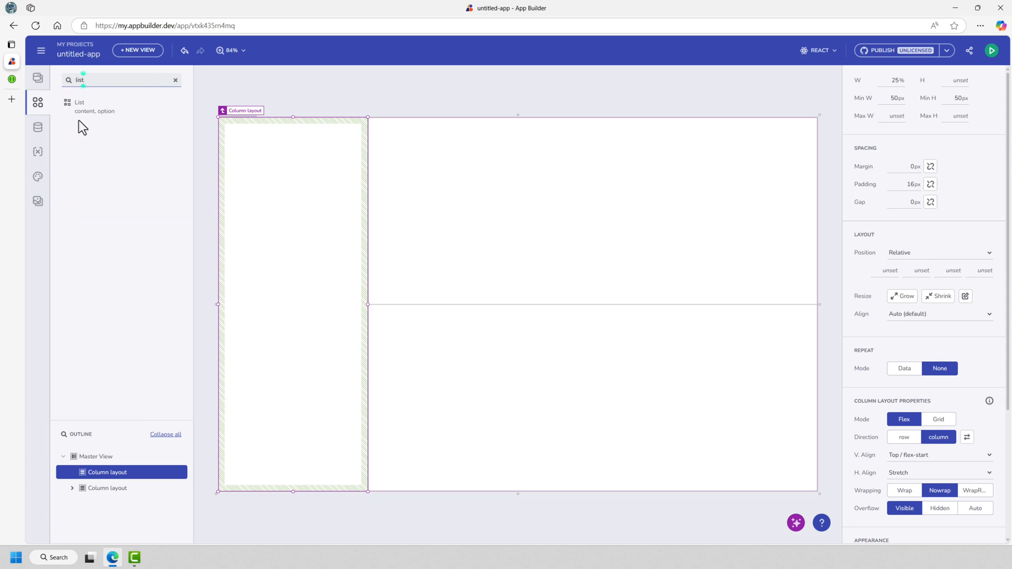
drag(87, 103, 312, 208)
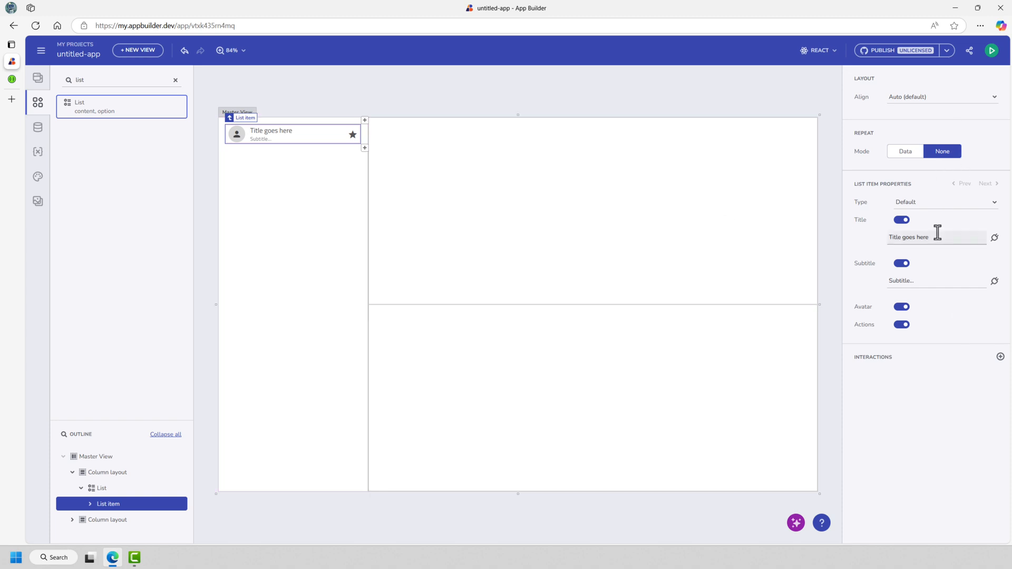
Enlarge the outline area and examine the nesting of the column layouts, the list and its list item.
drag(140, 422, 139, 285)
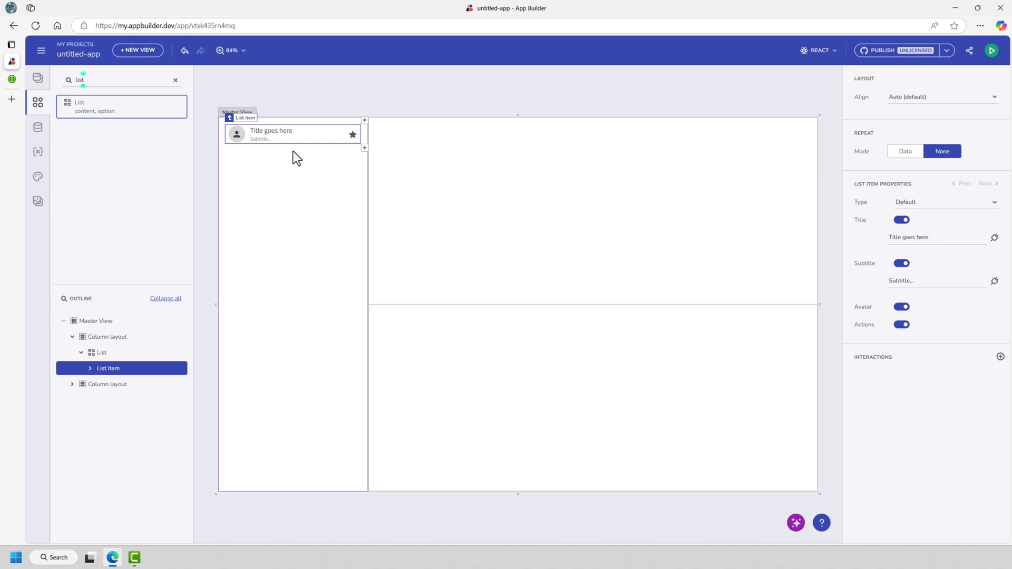
click(100, 353)
click(101, 366)
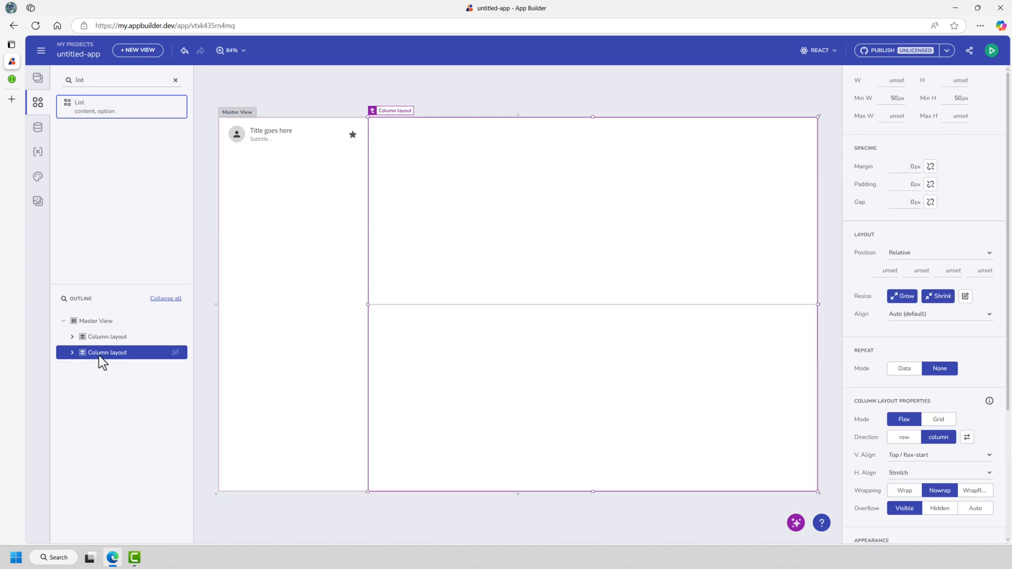
click(105, 338)
click(73, 337)
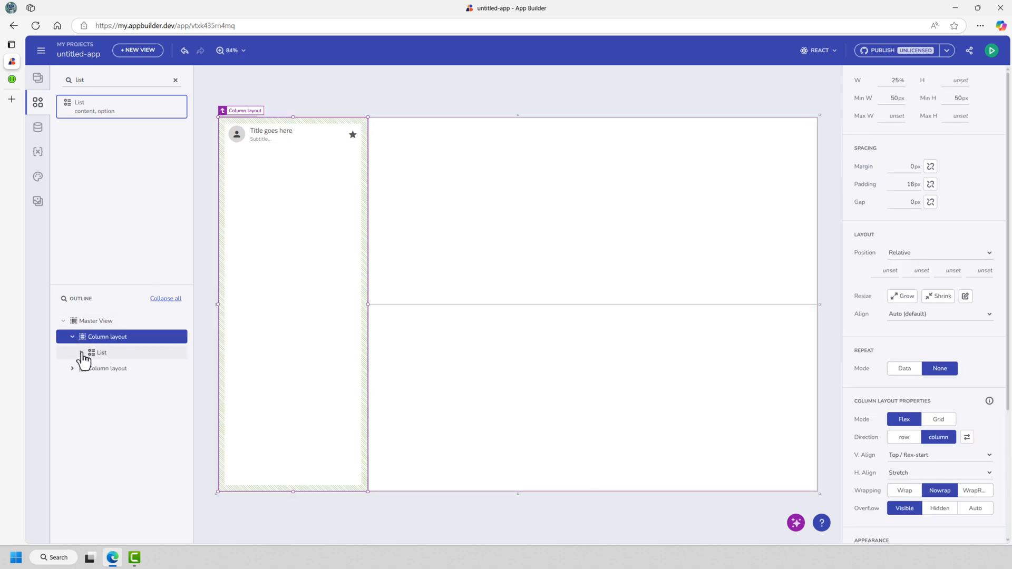
click(87, 351)
click(81, 352)
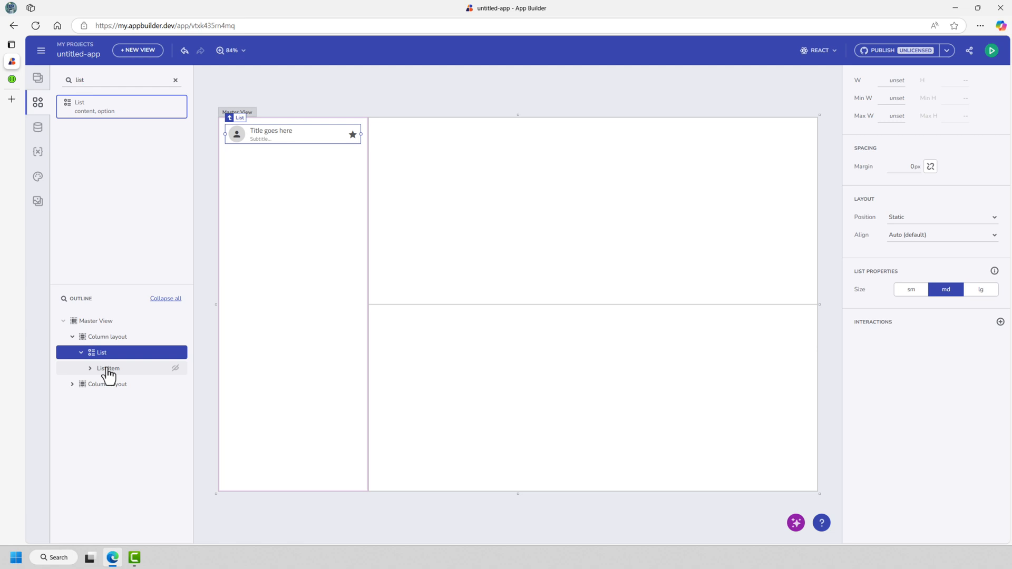
Set the list item to repeat by data from the /employees endpoint of NorthwindCloud.
click(108, 372)
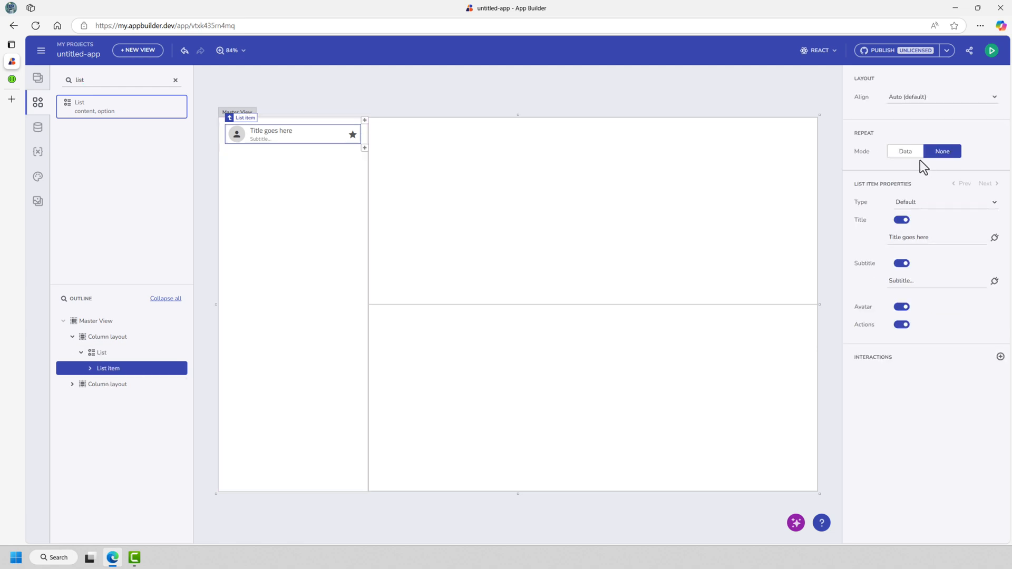
click(907, 153)
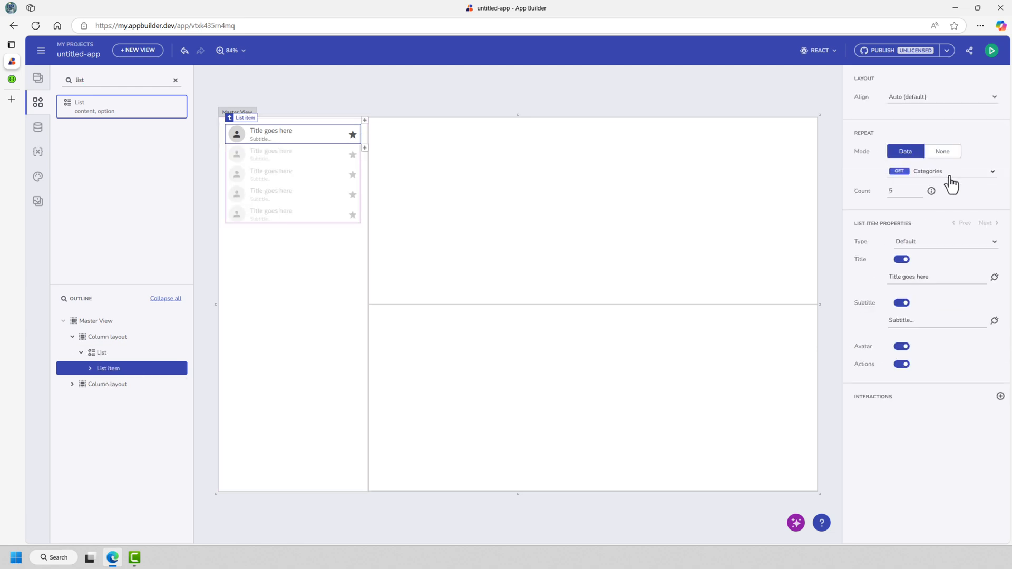
click(967, 173)
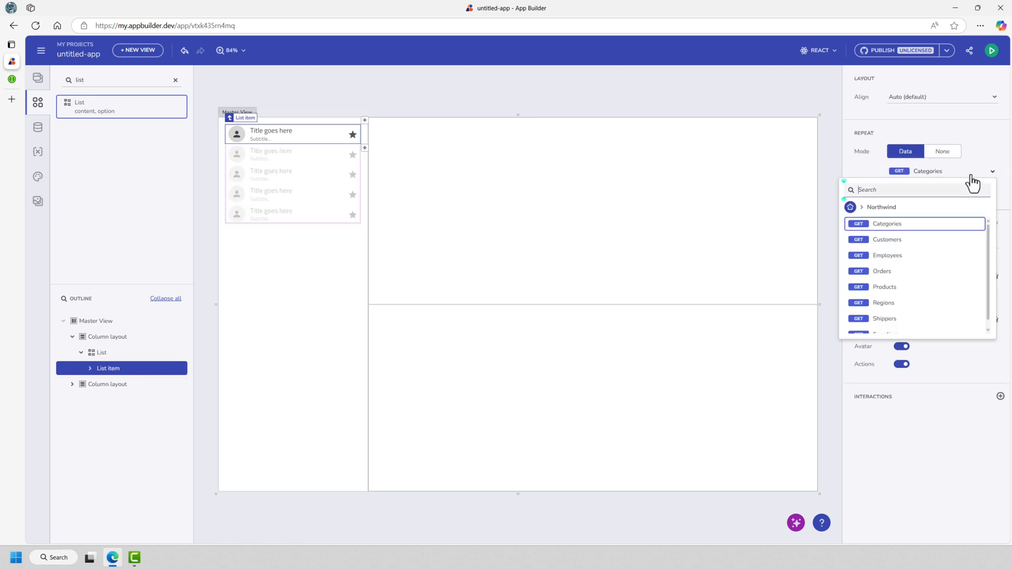
click(852, 206)
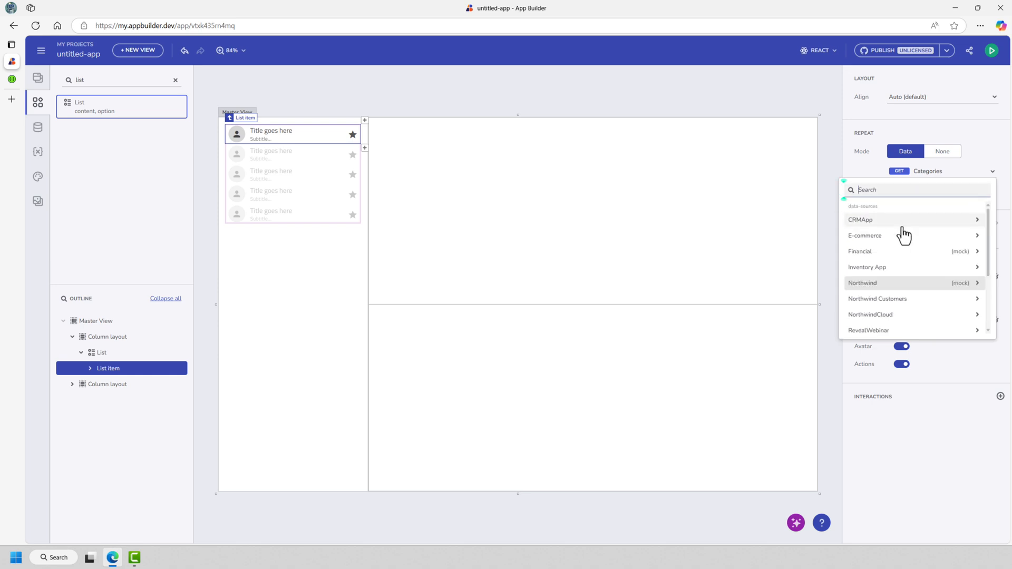
click(894, 315)
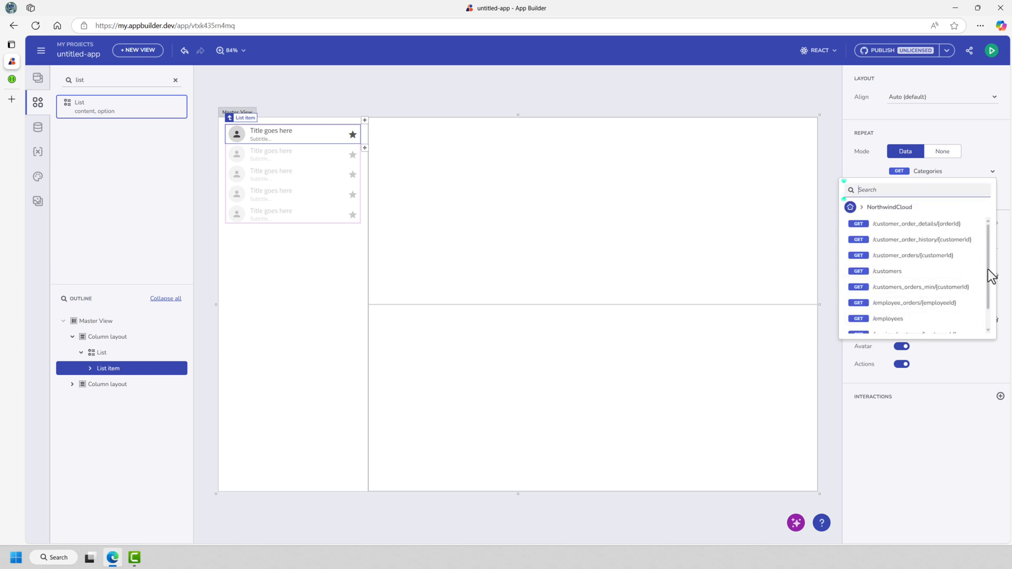
drag(988, 269, 990, 285)
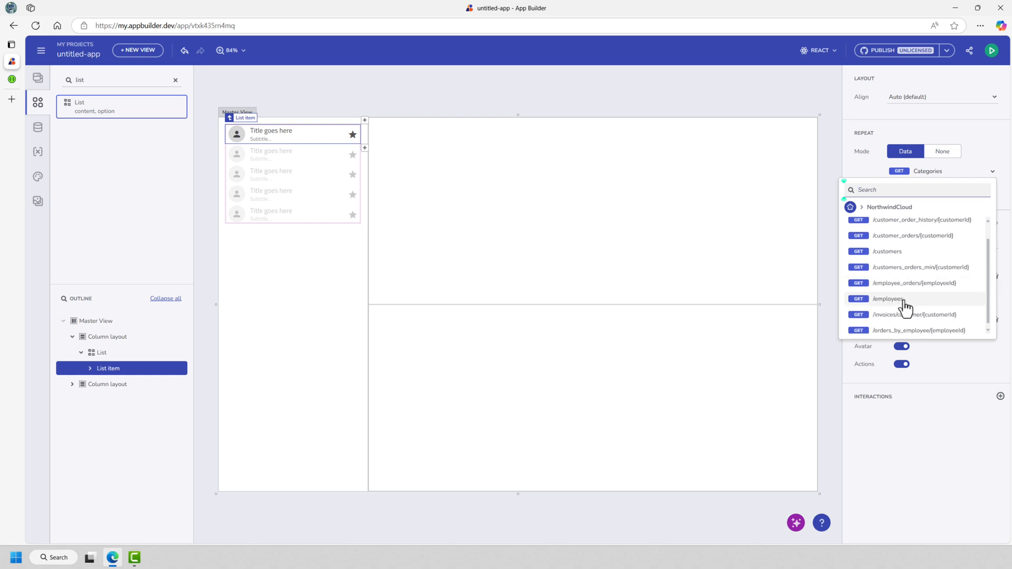
click(903, 301)
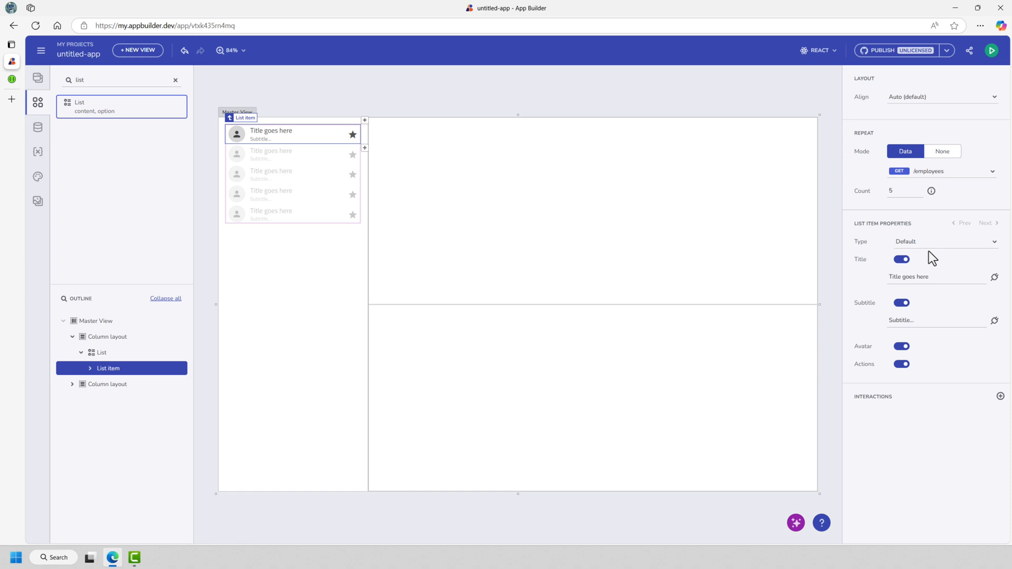
Bind the list item's title to the fullName field of the employees data.
click(931, 276)
triple_click(907, 277)
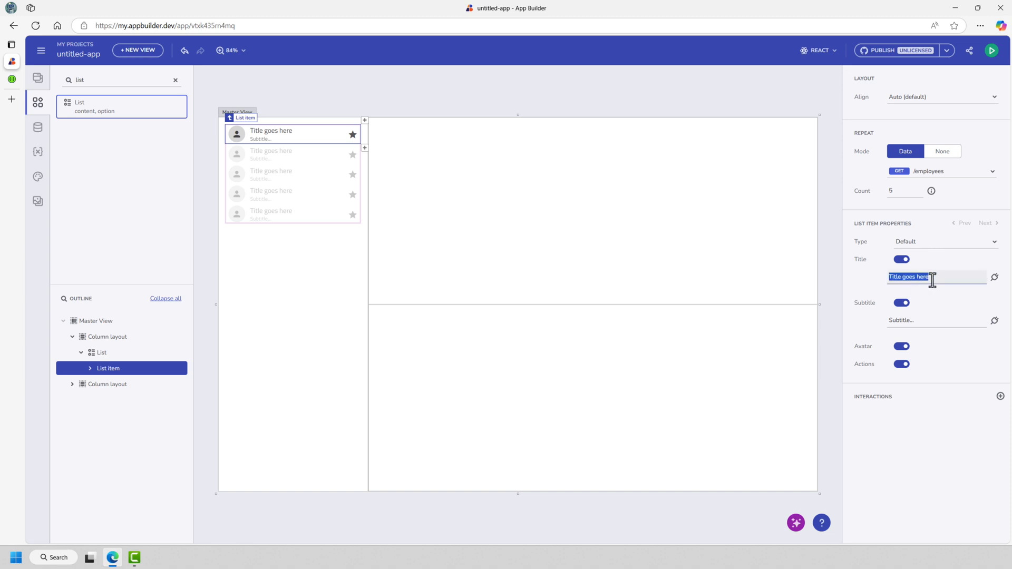
click(993, 278)
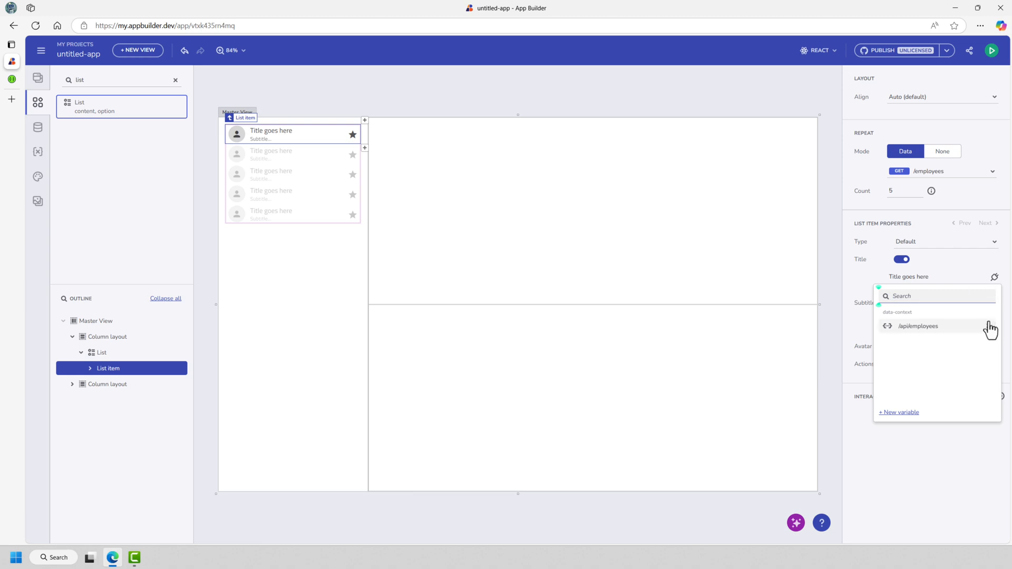
click(988, 332)
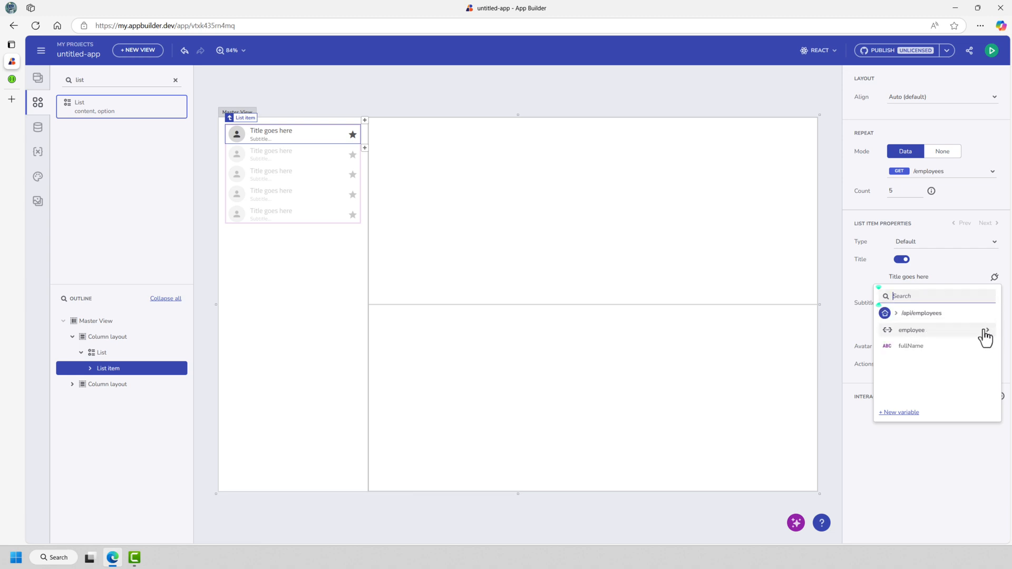
click(912, 348)
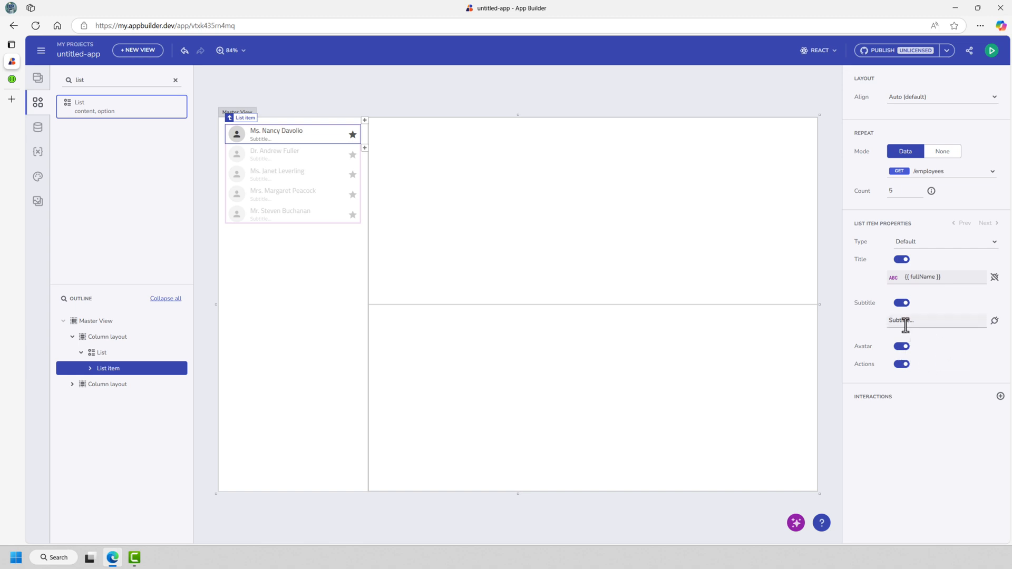
Bind the list item's subtitle to the title field of the employee object.
click(995, 320)
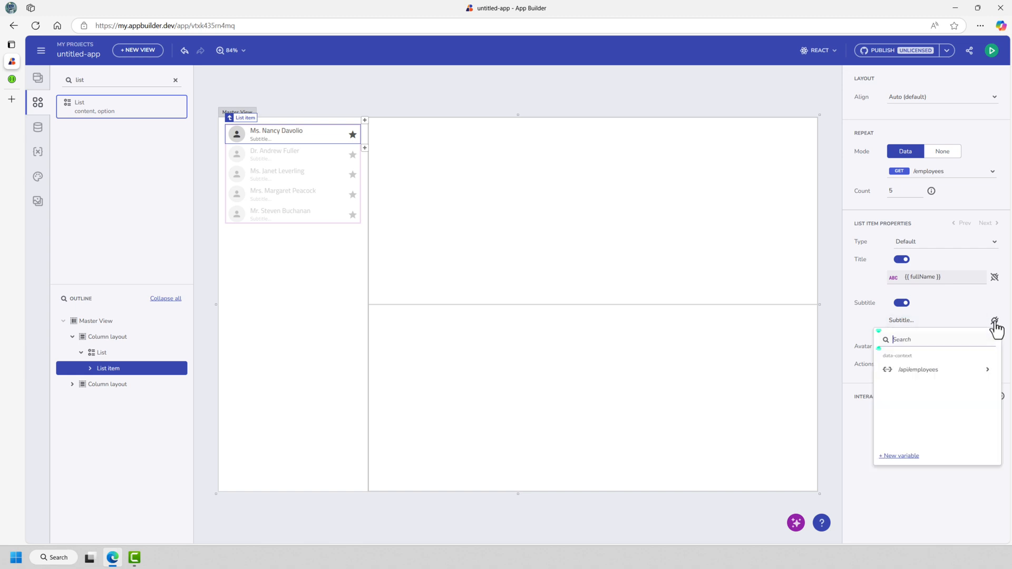
click(988, 372)
click(987, 378)
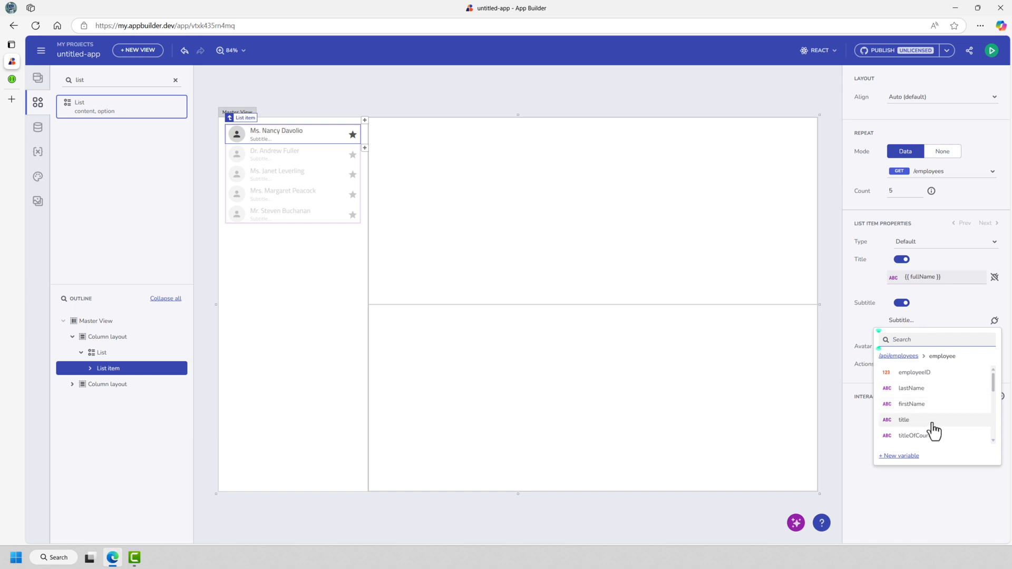
click(909, 419)
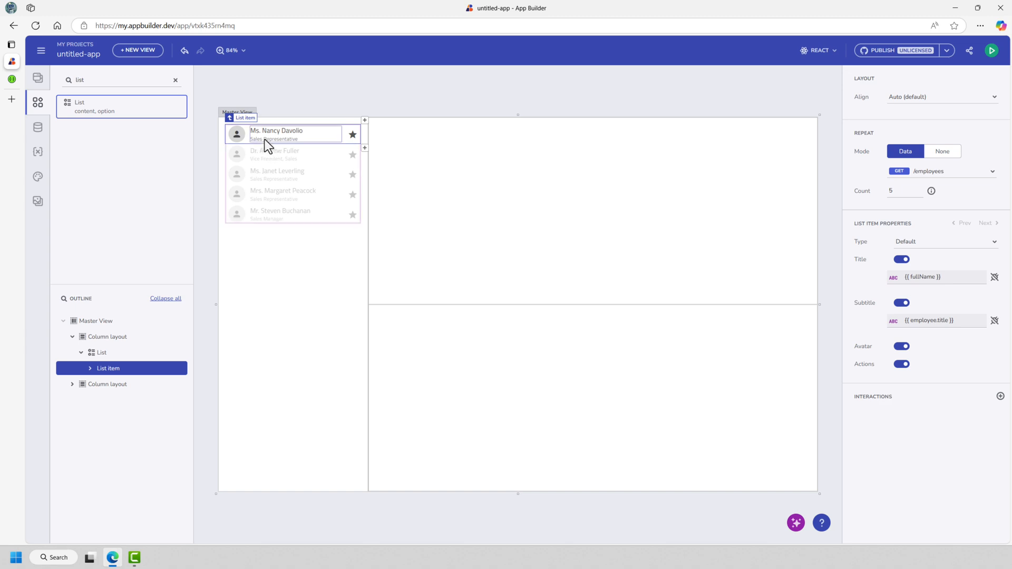
Change the list item's avatar type to Image and bind its image to the employee object's photoPath field.
click(242, 135)
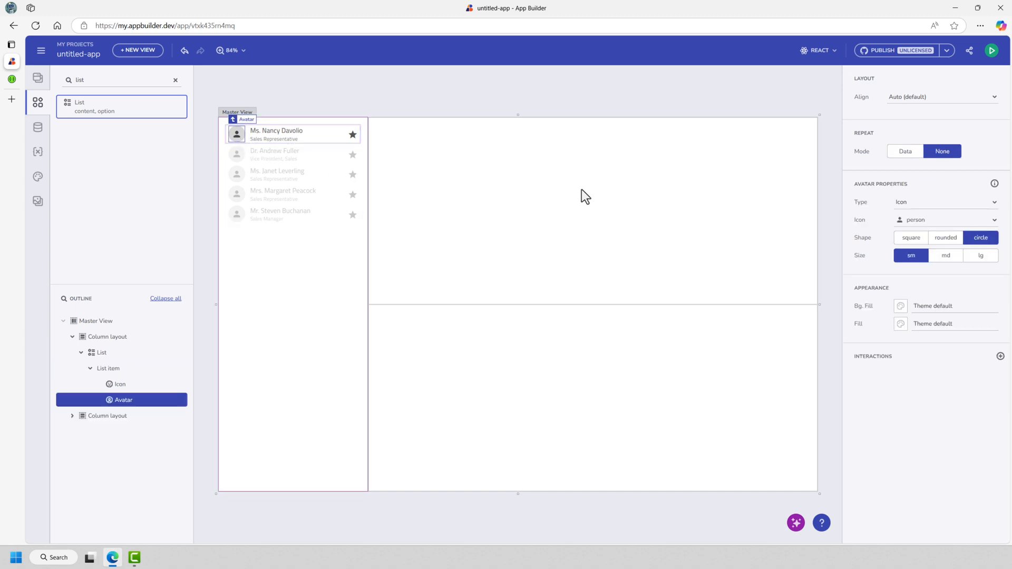
click(952, 203)
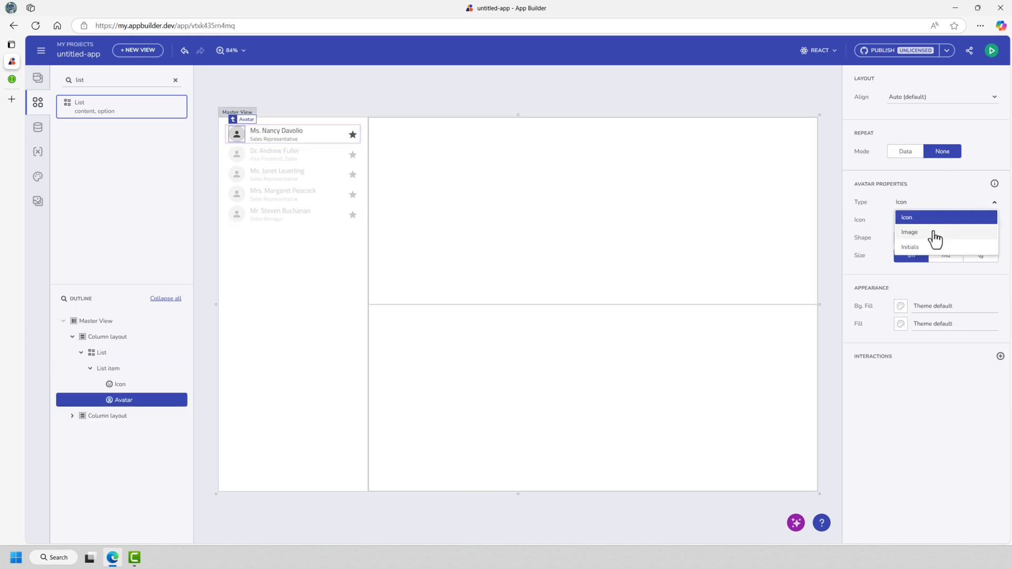
click(910, 232)
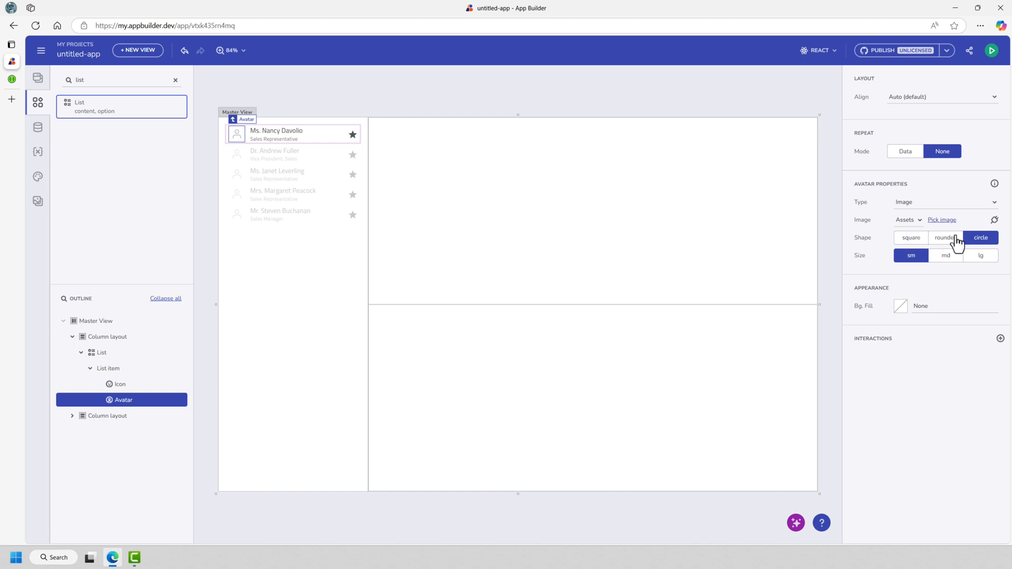
click(993, 221)
click(987, 269)
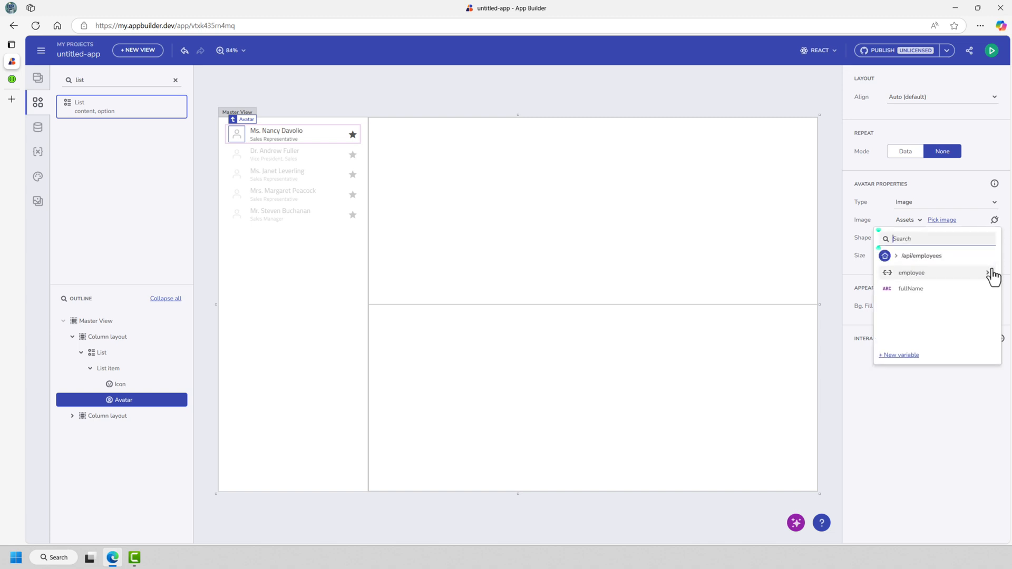
click(976, 275)
scroll(928, 311, down, 4)
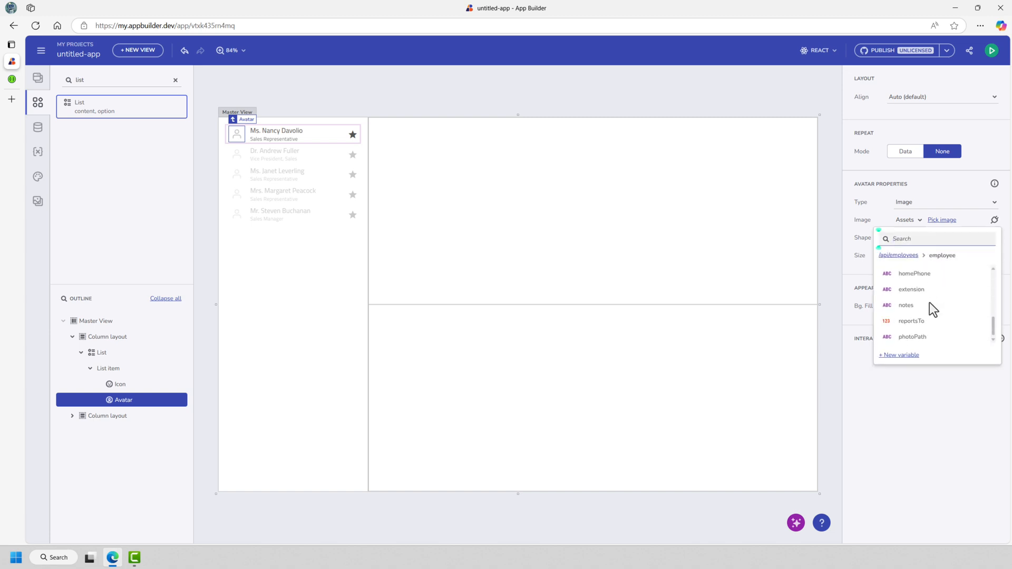
click(916, 335)
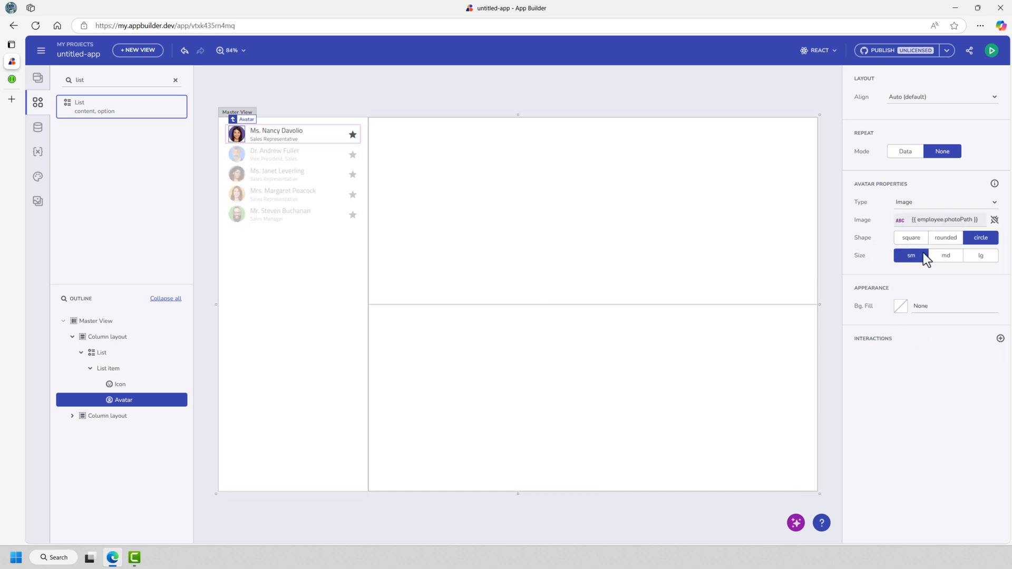
Set the avatar size to lg, try the rounded and square shapes, and keep the circle shape.
click(980, 257)
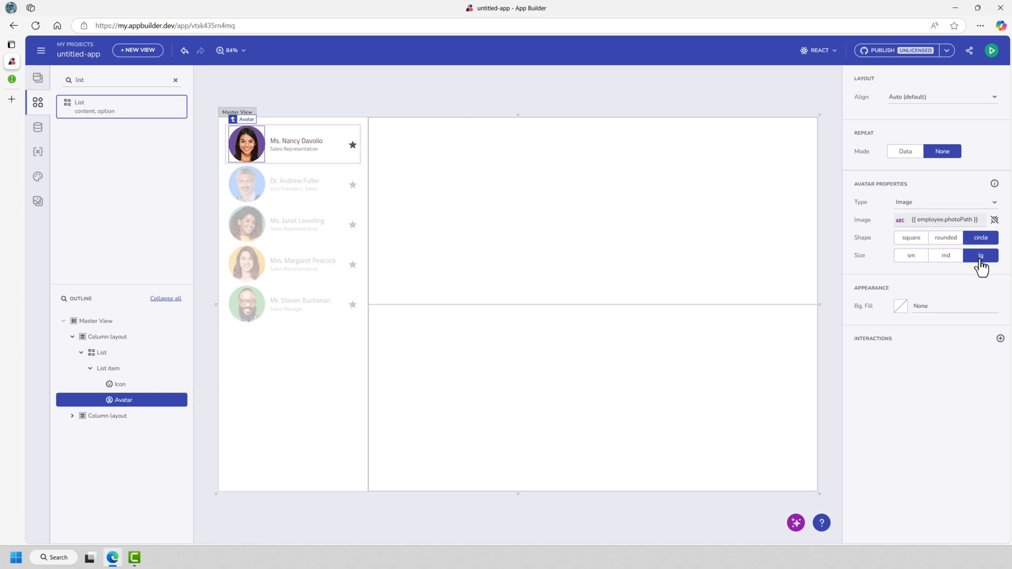
click(947, 243)
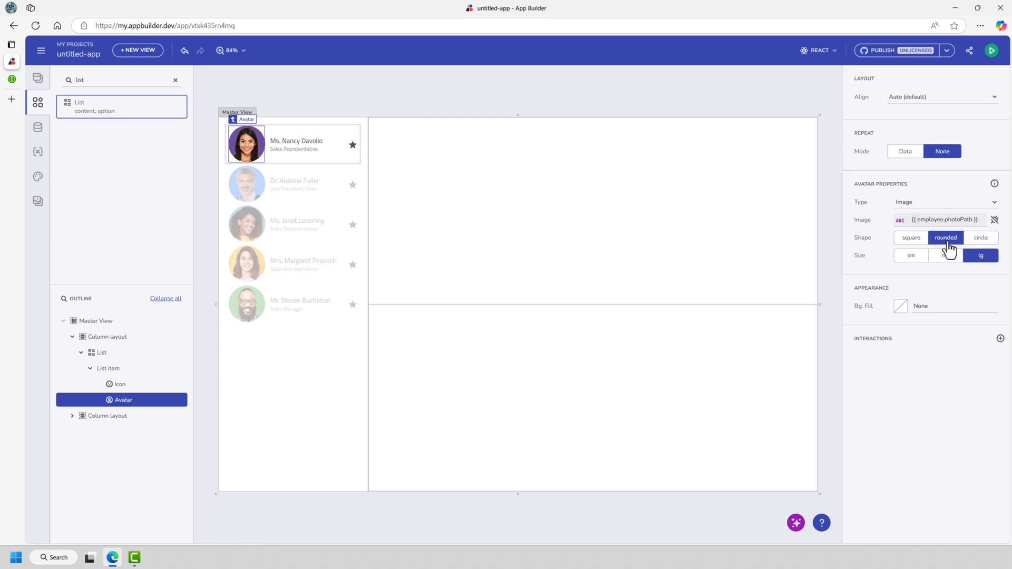
click(914, 244)
click(979, 240)
click(352, 145)
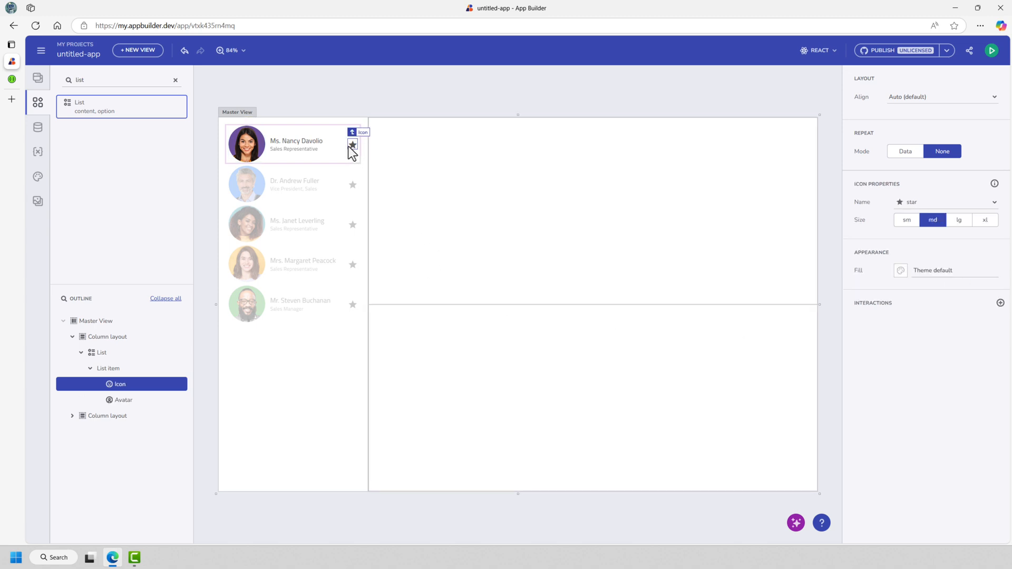
click(927, 202)
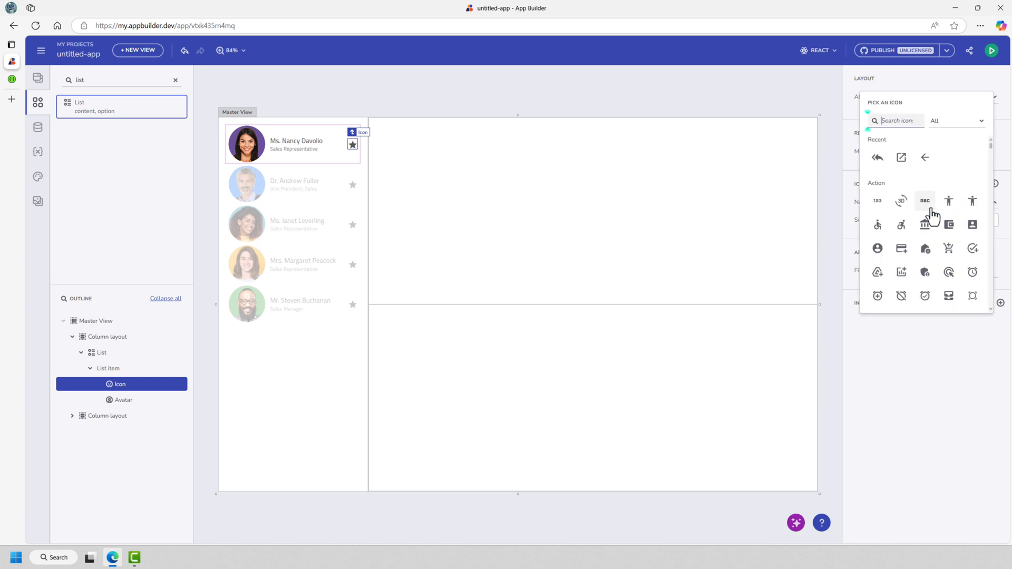
scroll(947, 231, down, 10)
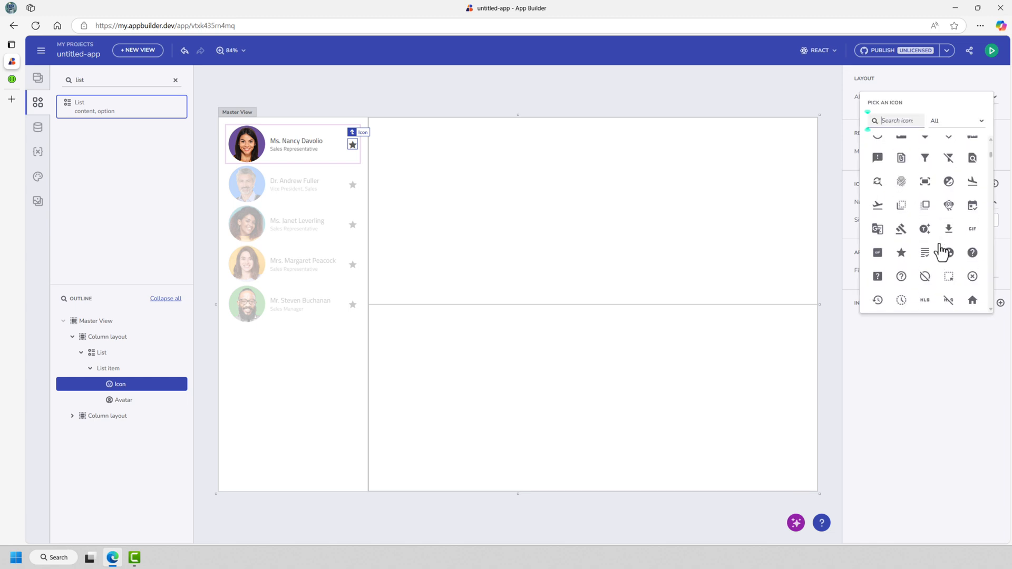
scroll(943, 247, down, 5)
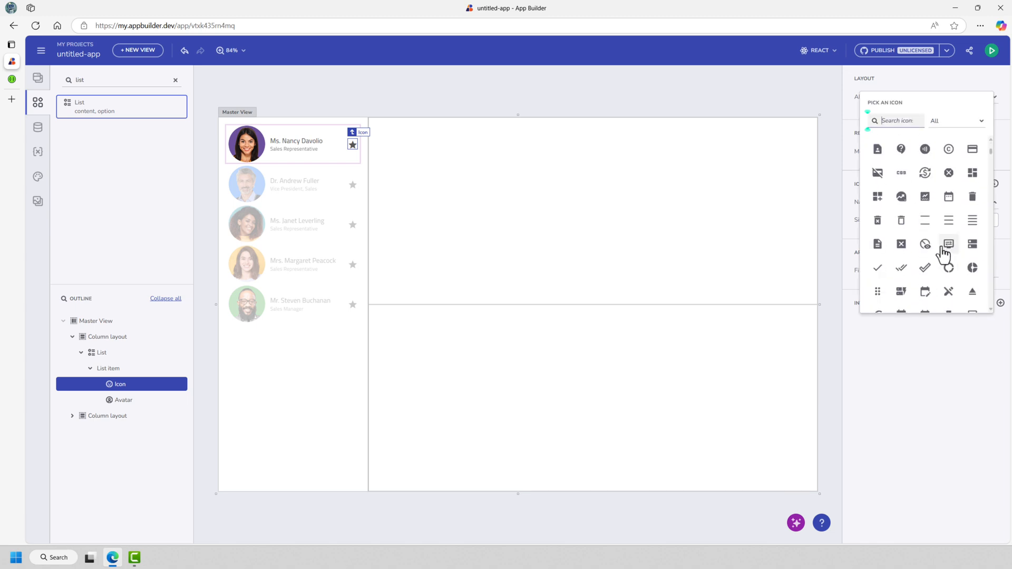
click(953, 331)
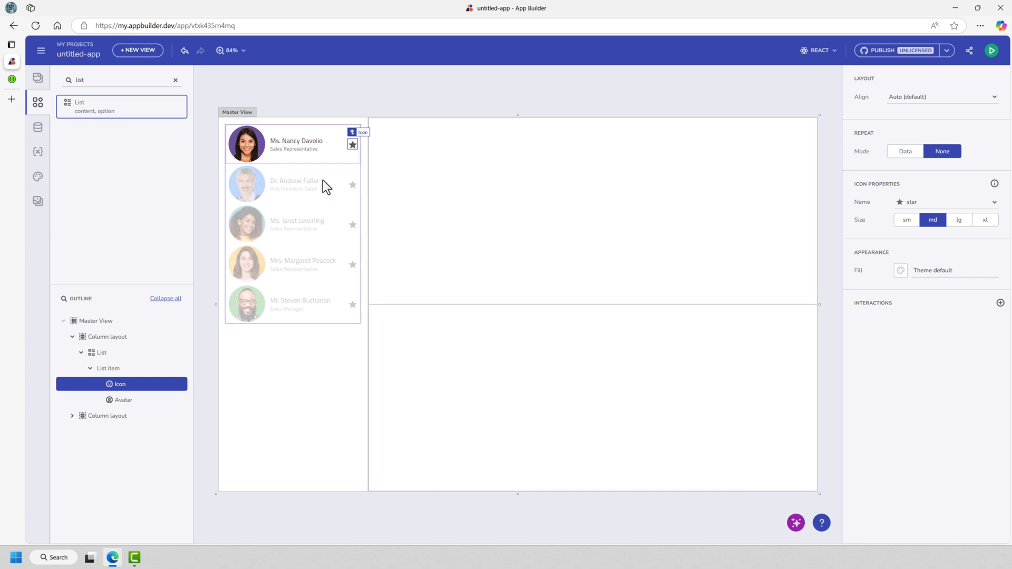
Turn off Actions for the list item and open the app preview.
click(328, 157)
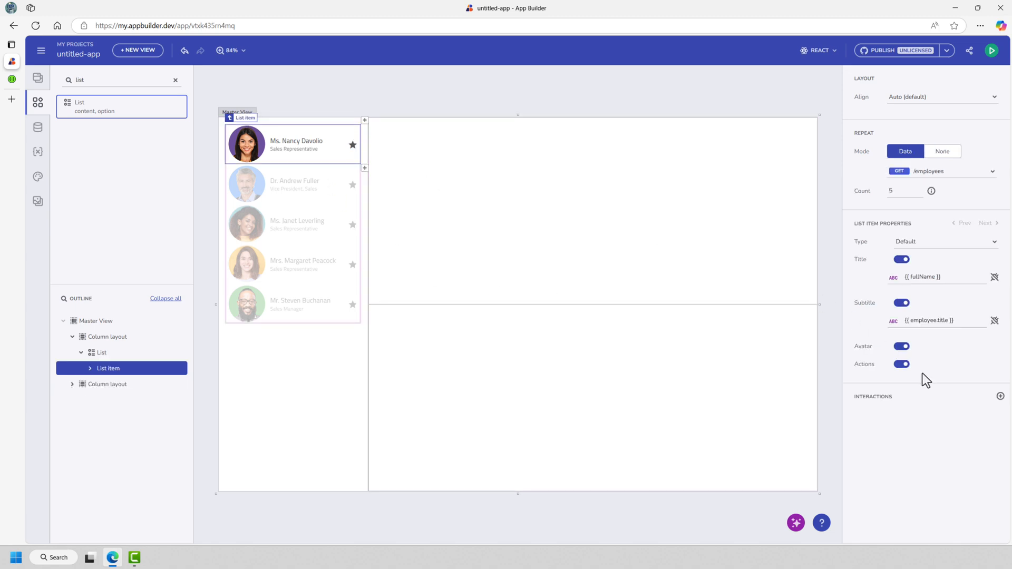
click(899, 364)
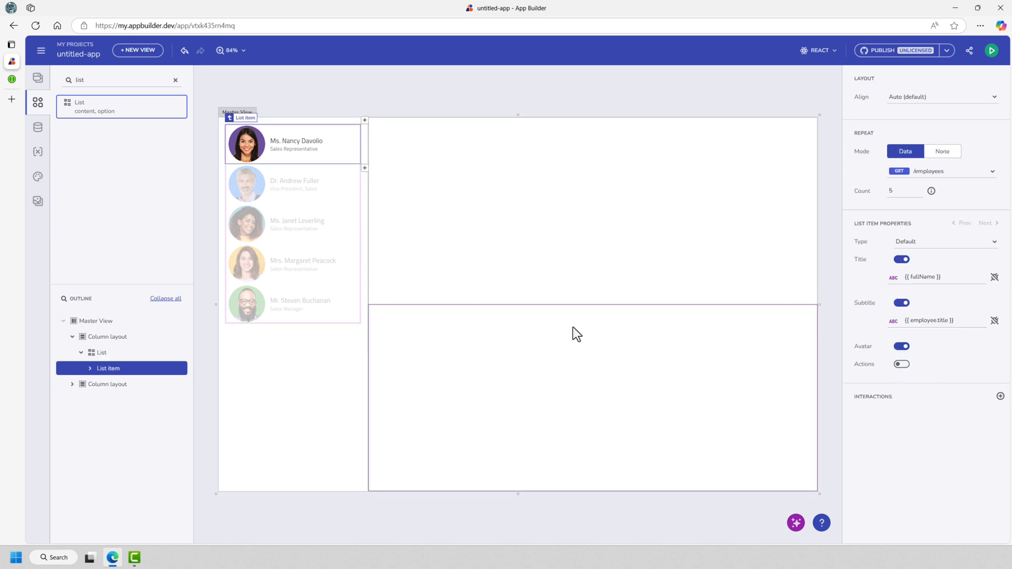
click(991, 50)
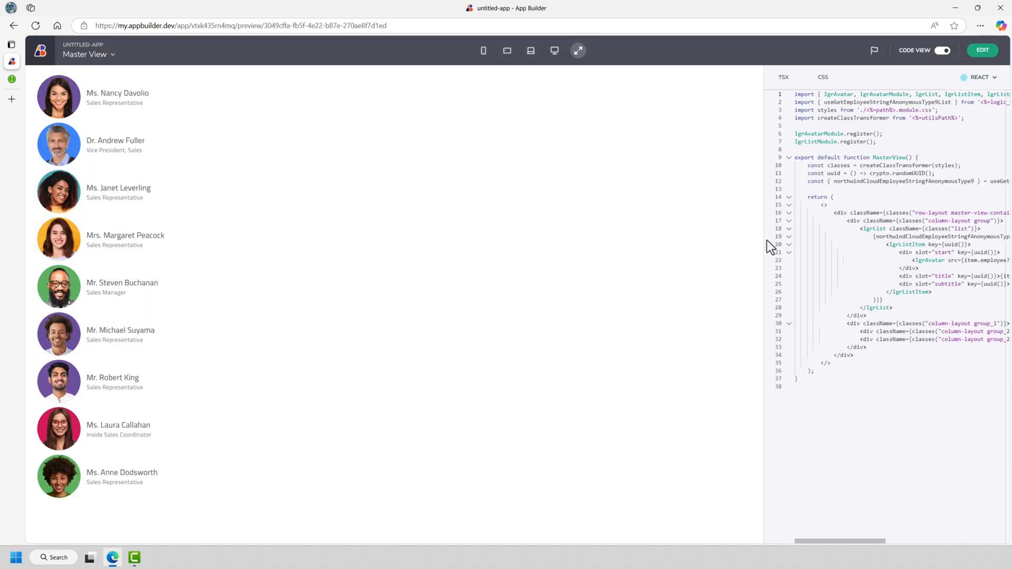
Widen the code view and examine the employee data hook in the MasterView function of the React code.
drag(764, 241, 548, 95)
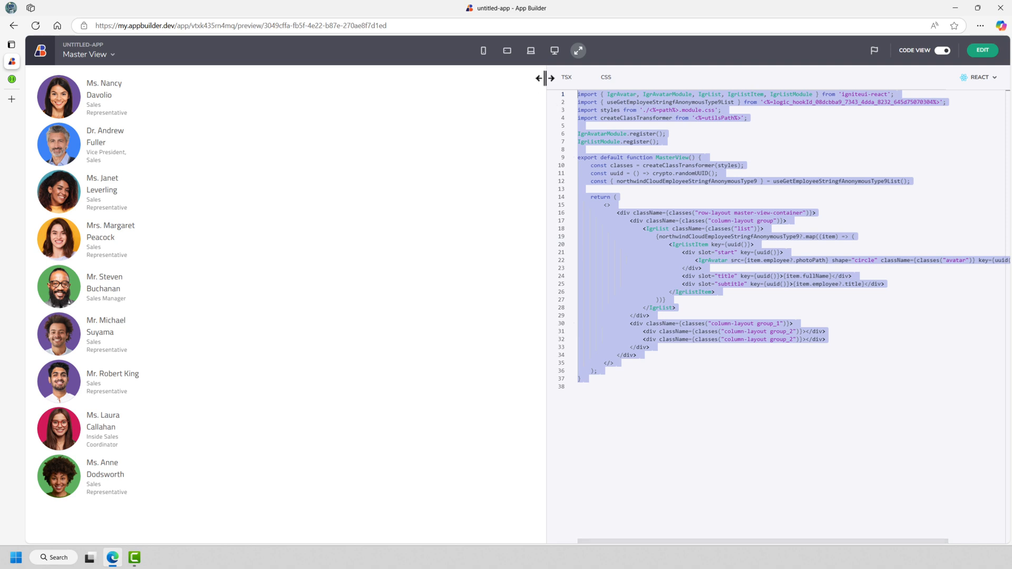
click(732, 474)
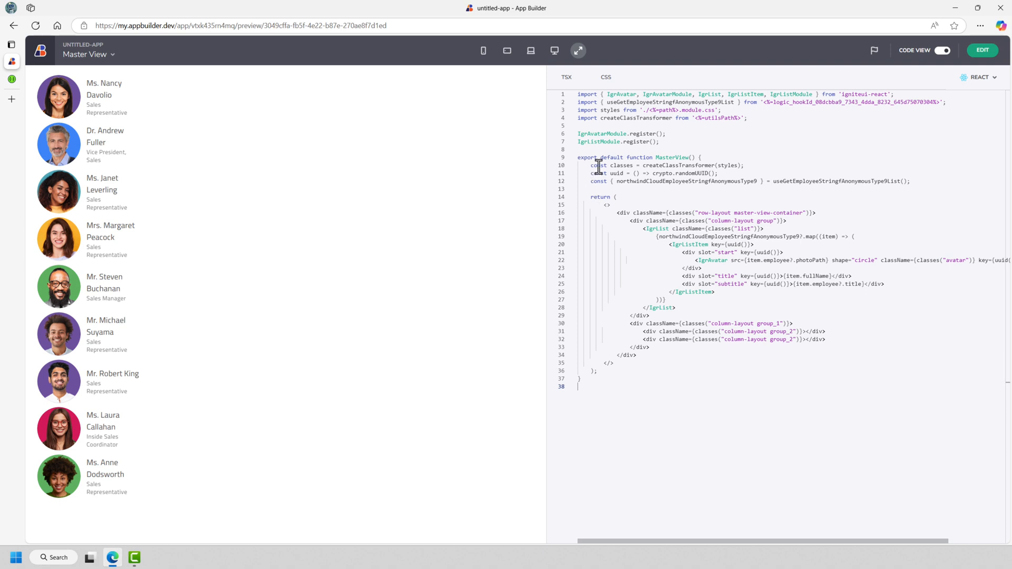
drag(598, 166, 932, 189)
click(879, 180)
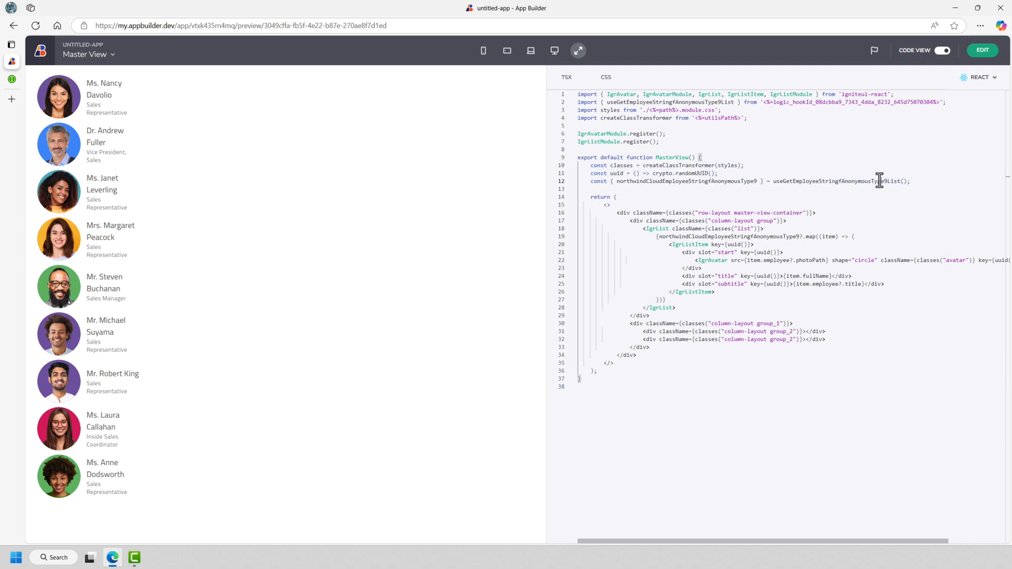
double_click(879, 181)
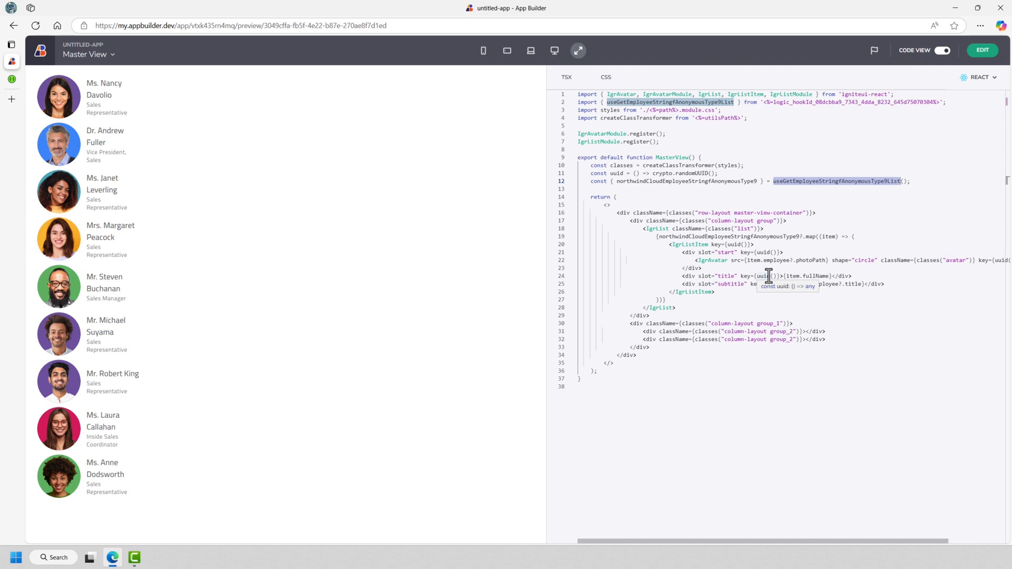
Examine the IgrList markup with its photoPath, fullName and title bindings, and the column layout divs below it.
drag(675, 307, 546, 226)
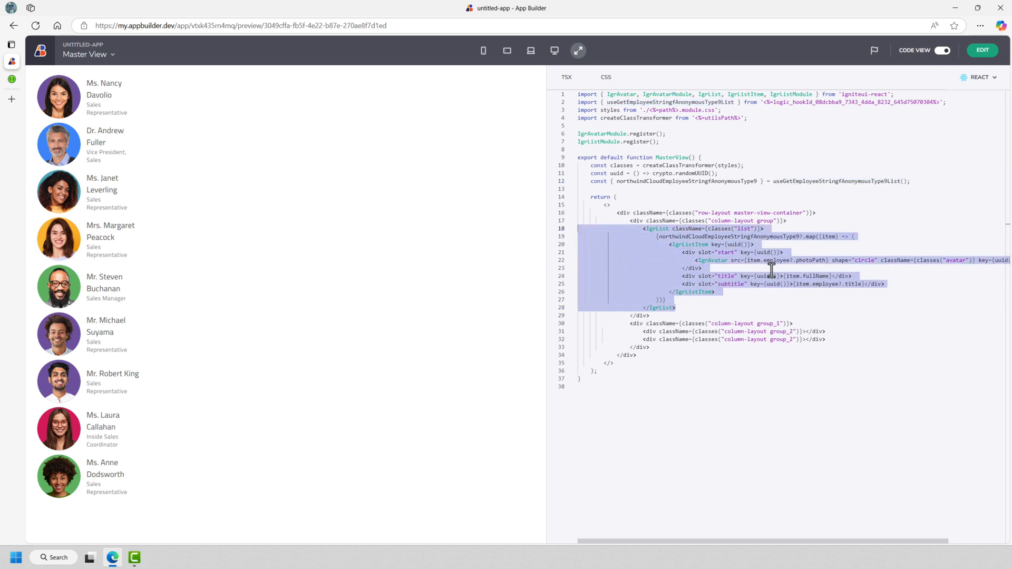
double_click(805, 260)
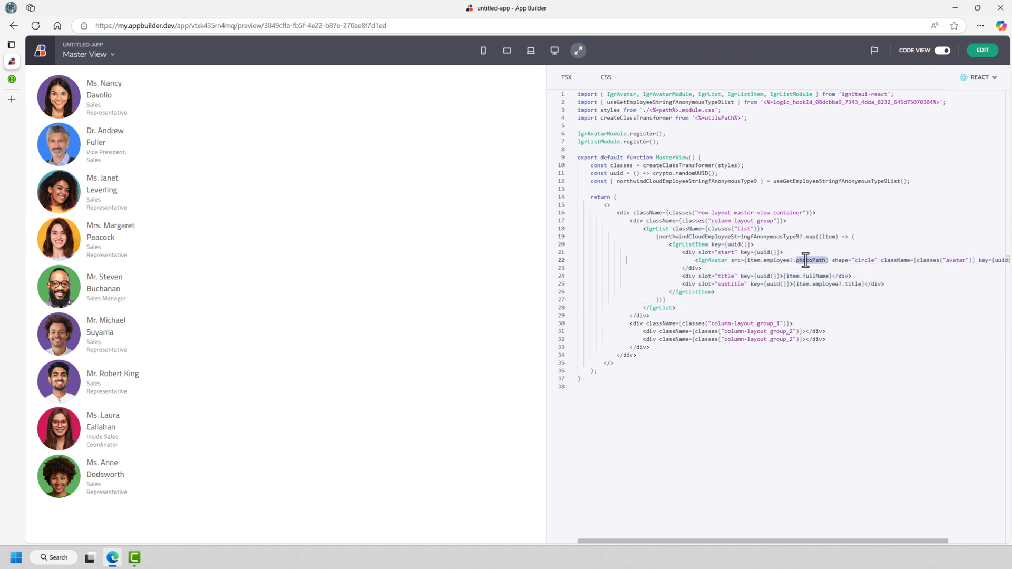
double_click(816, 276)
double_click(819, 284)
drag(683, 353, 522, 327)
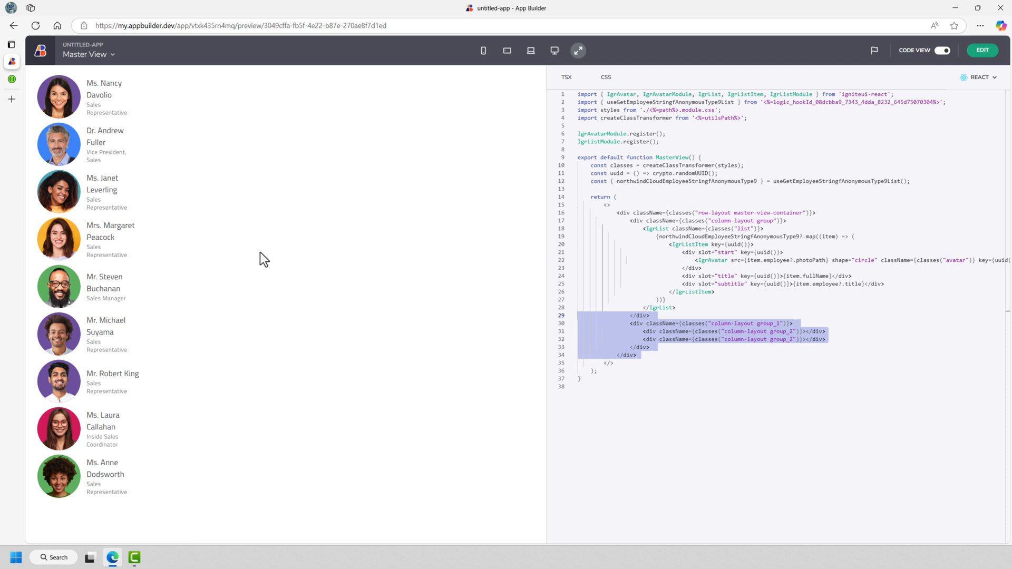
click(761, 339)
drag(635, 332, 851, 336)
click(835, 301)
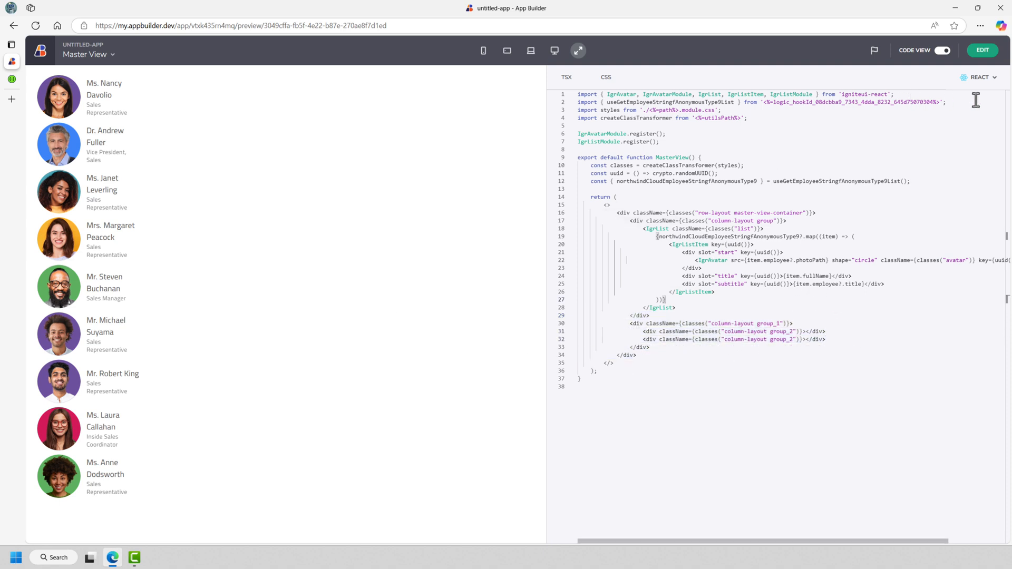
Switch the generated code to Angular Modules and examine its HTML, TS and SCSS files.
click(985, 78)
mouse_move(970, 108)
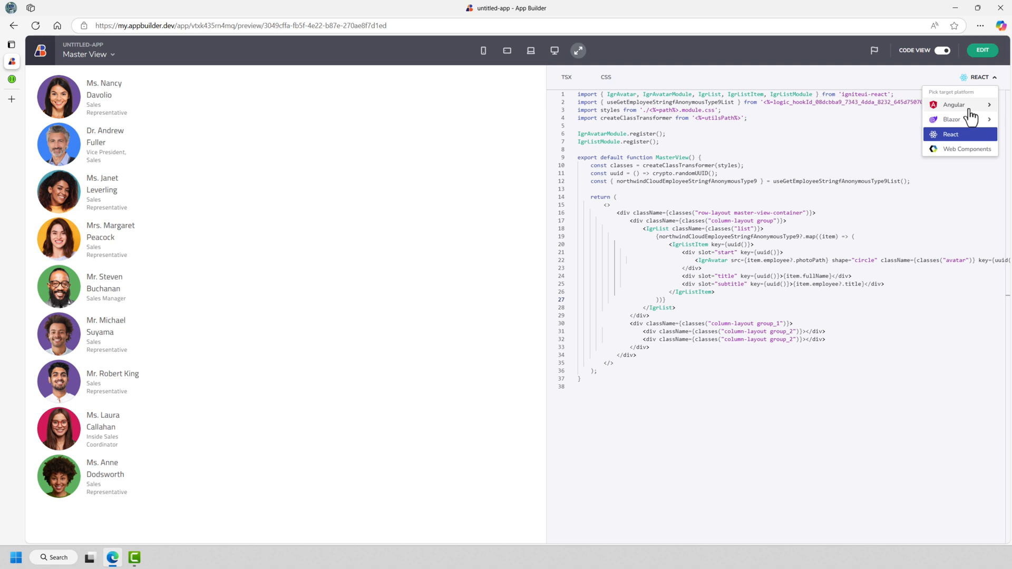
click(849, 120)
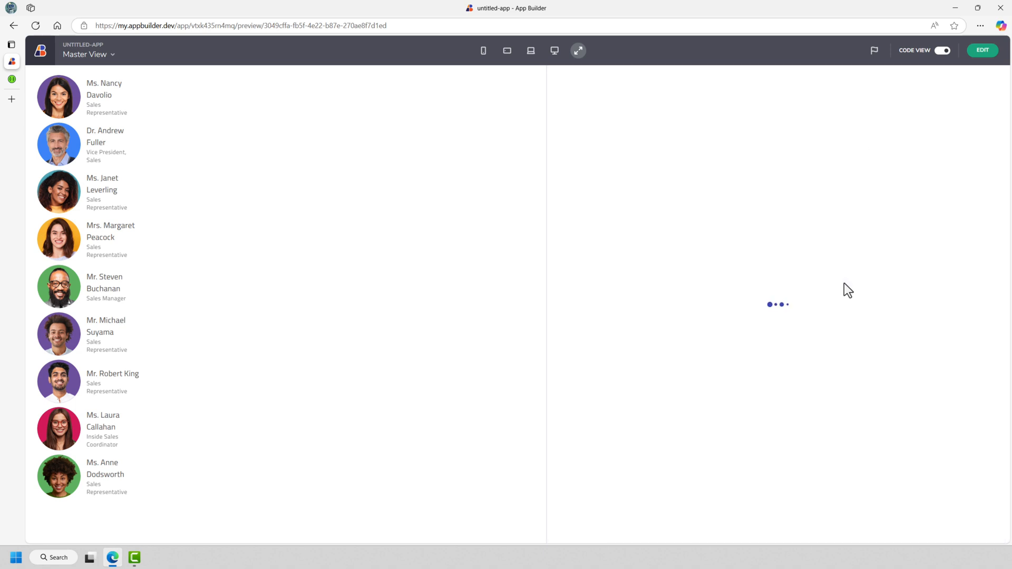
drag(642, 248, 550, 80)
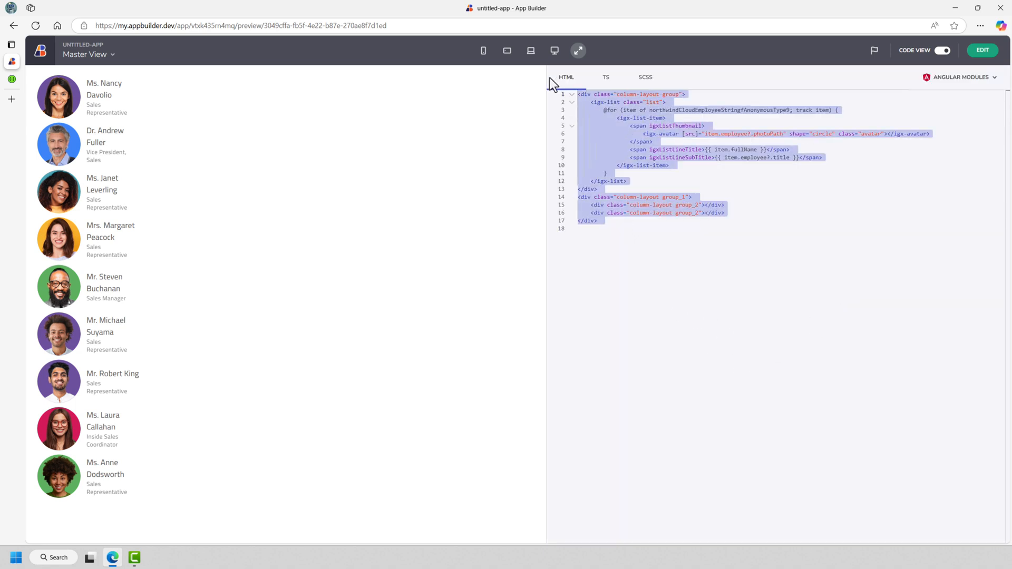
click(604, 80)
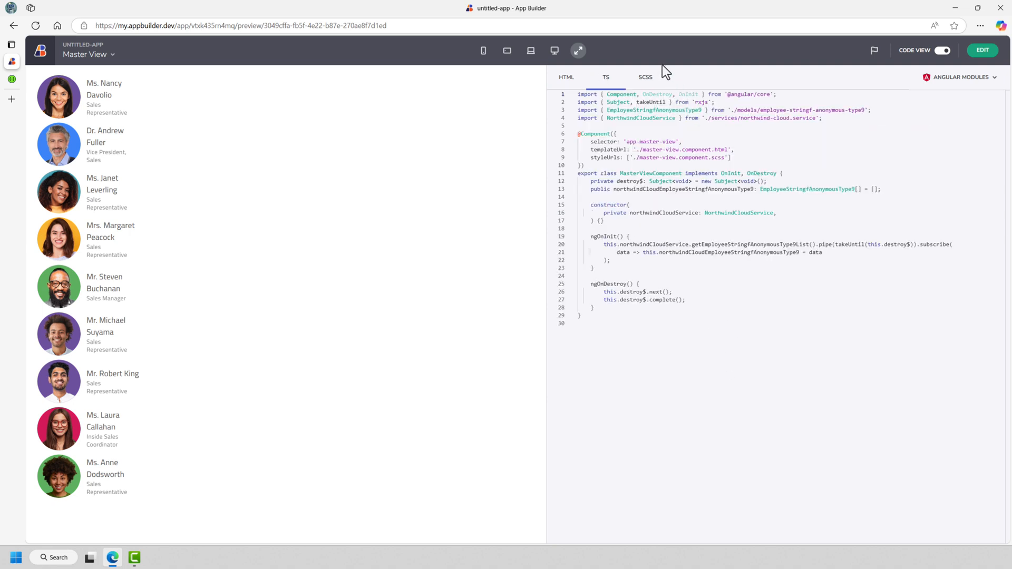
click(648, 79)
click(567, 79)
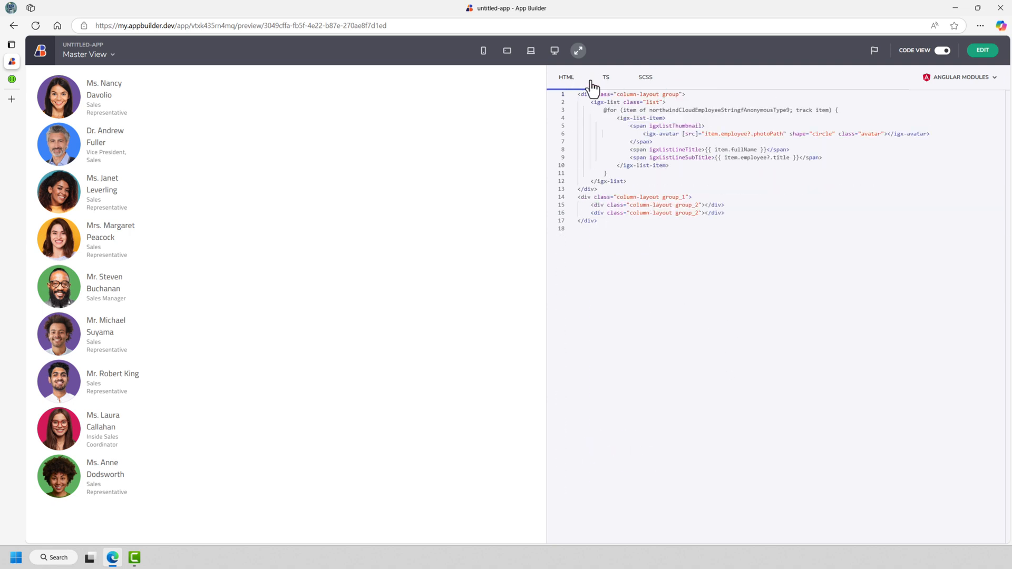
Set the code platform back to React, narrow the code view and return to editing the app.
click(930, 79)
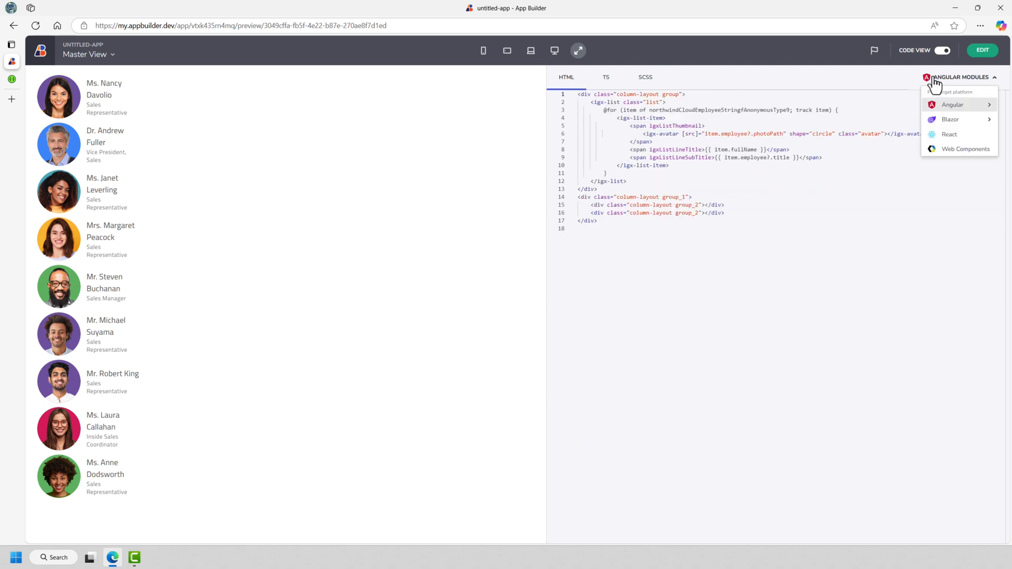
click(946, 135)
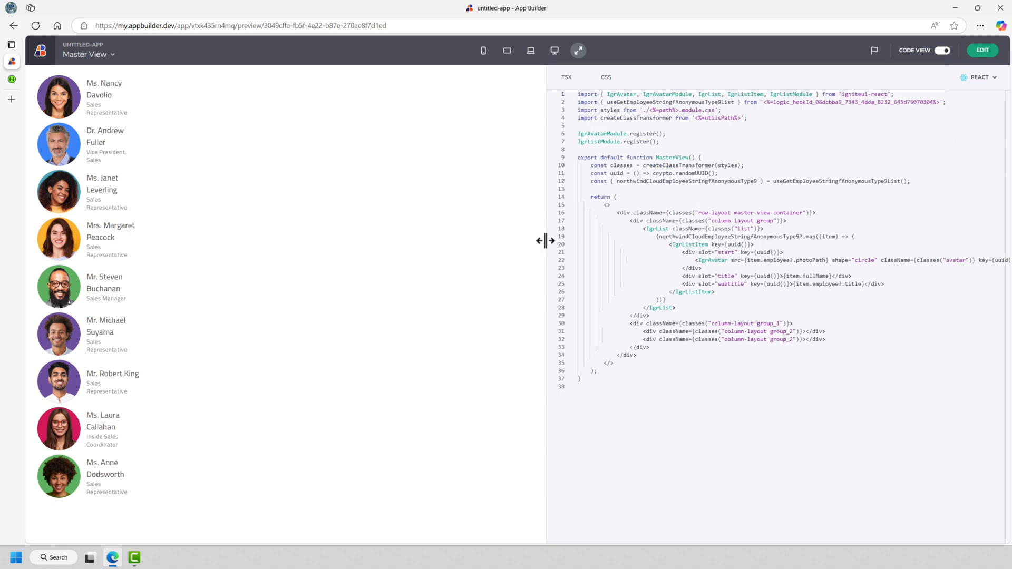
drag(545, 241, 780, 243)
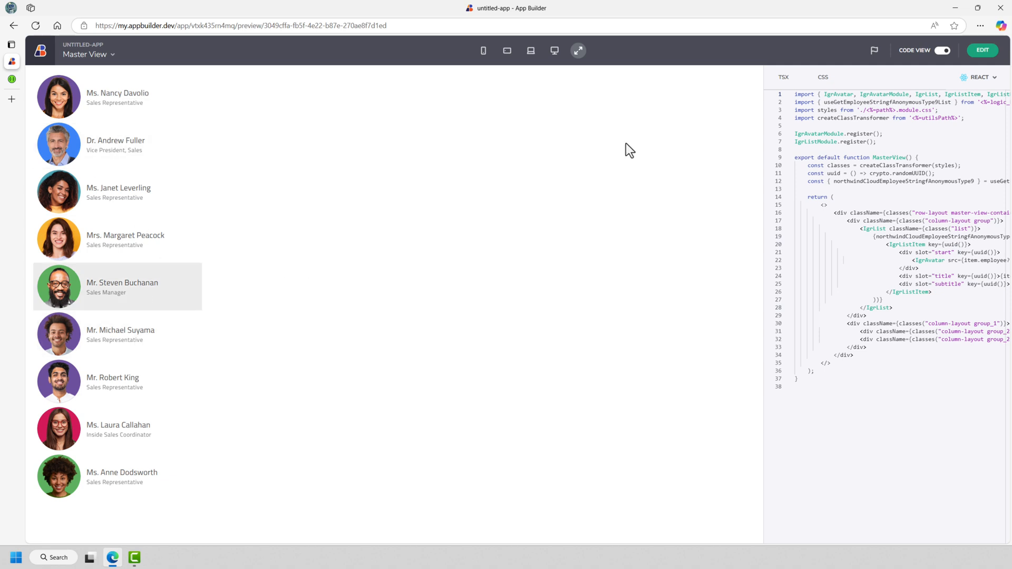
click(994, 53)
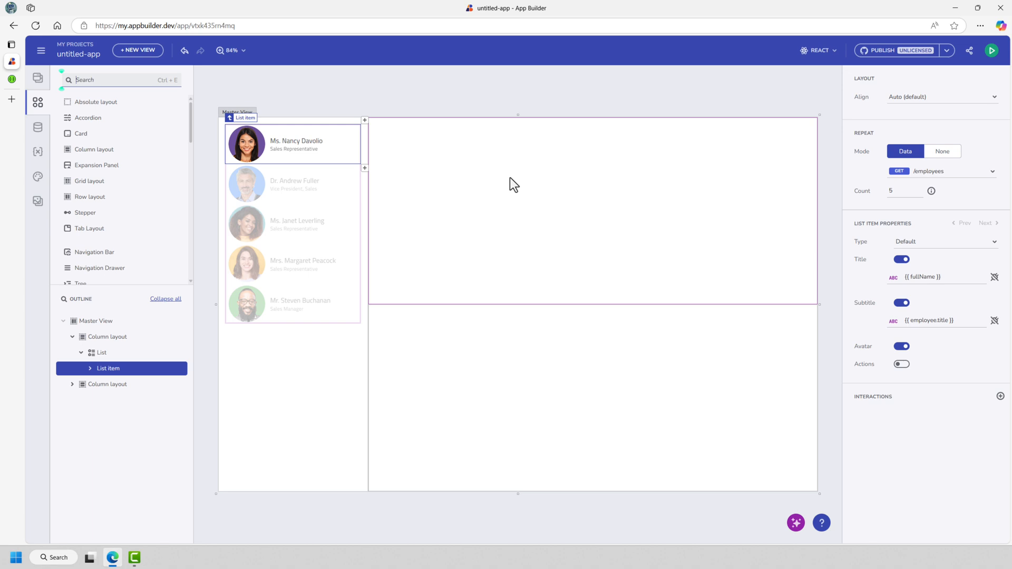
Add a Grid component to the upper column layout of the detail area.
click(546, 189)
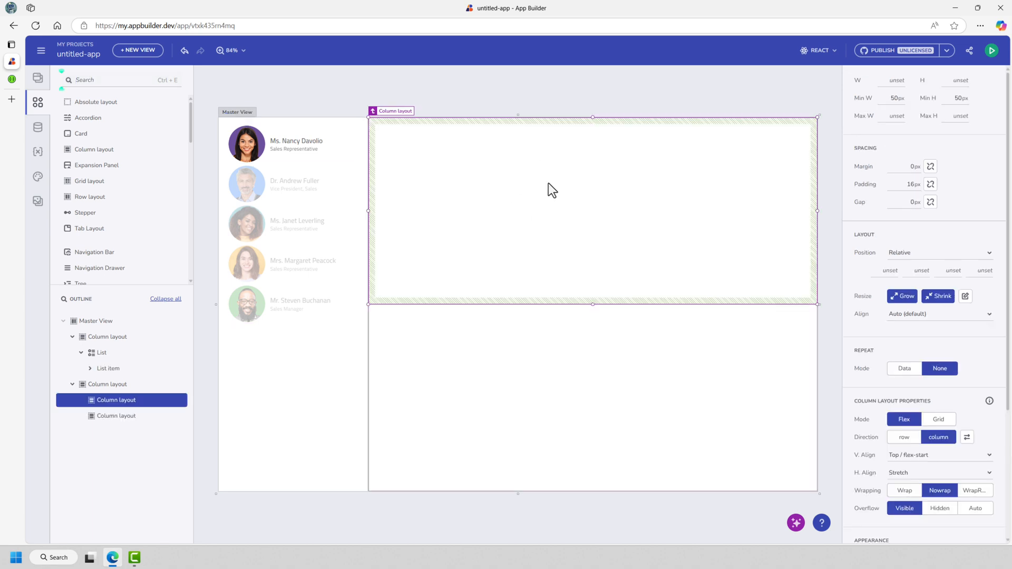
click(599, 402)
click(561, 236)
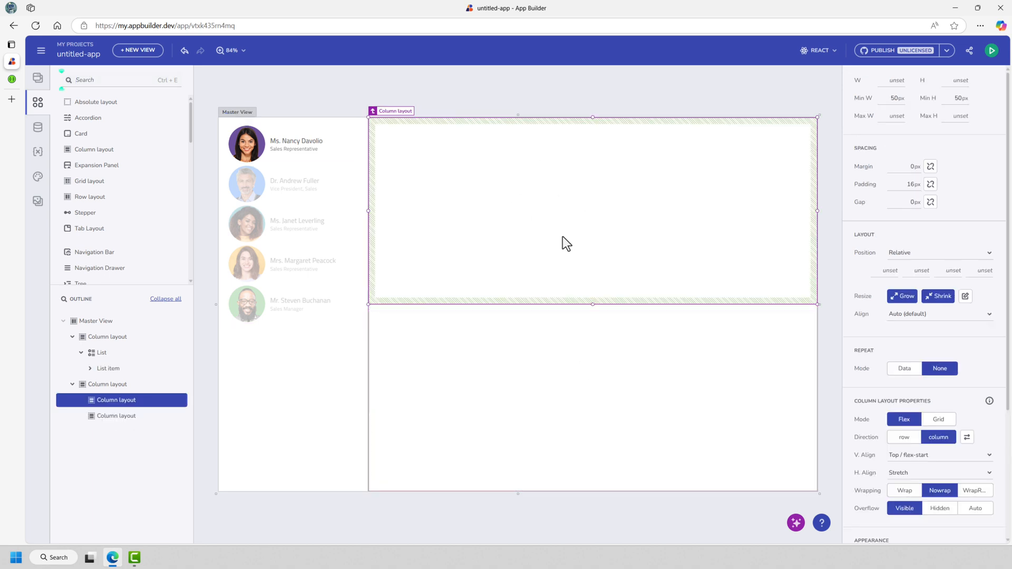
click(118, 79)
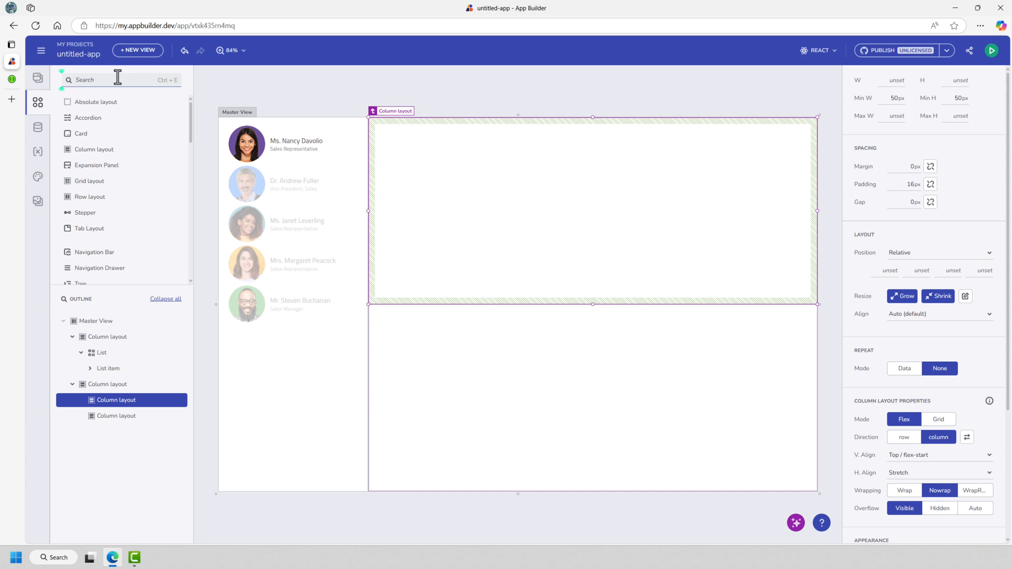
text(gr)
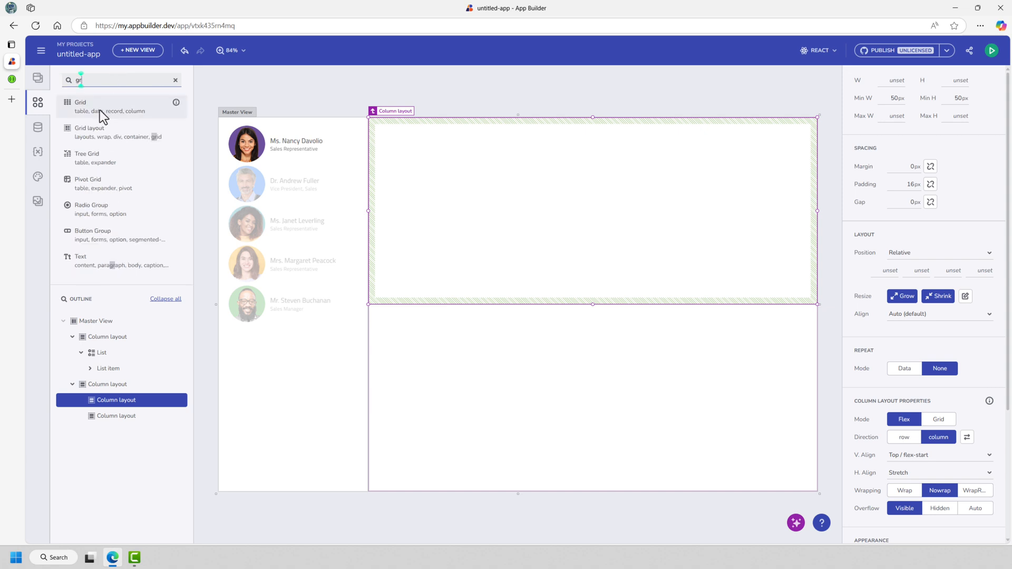
mouse_move(99, 110)
mouse_down()
mouse_move(569, 210)
mouse_move(98, 111)
mouse_up()
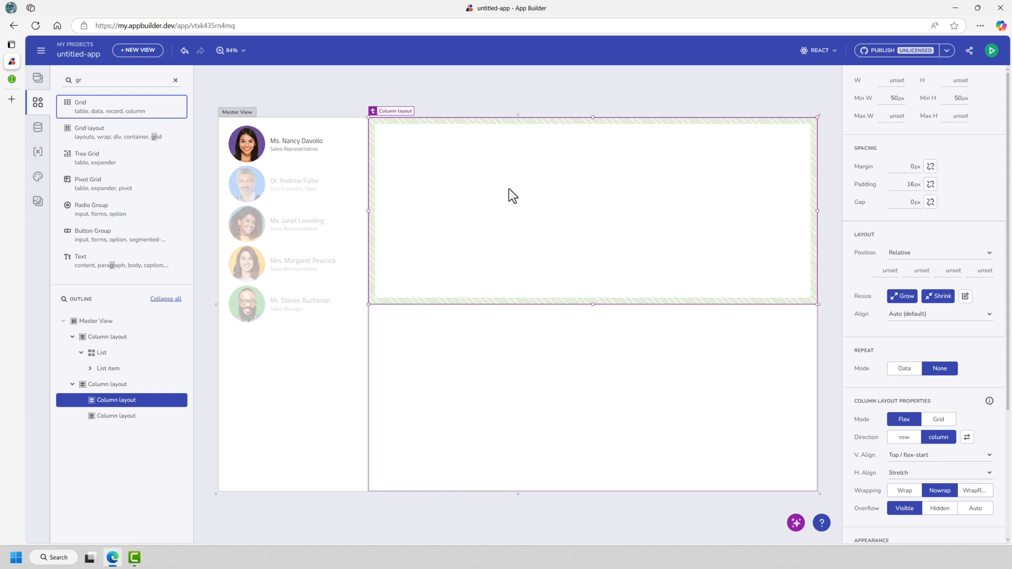
key(ctrl+e)
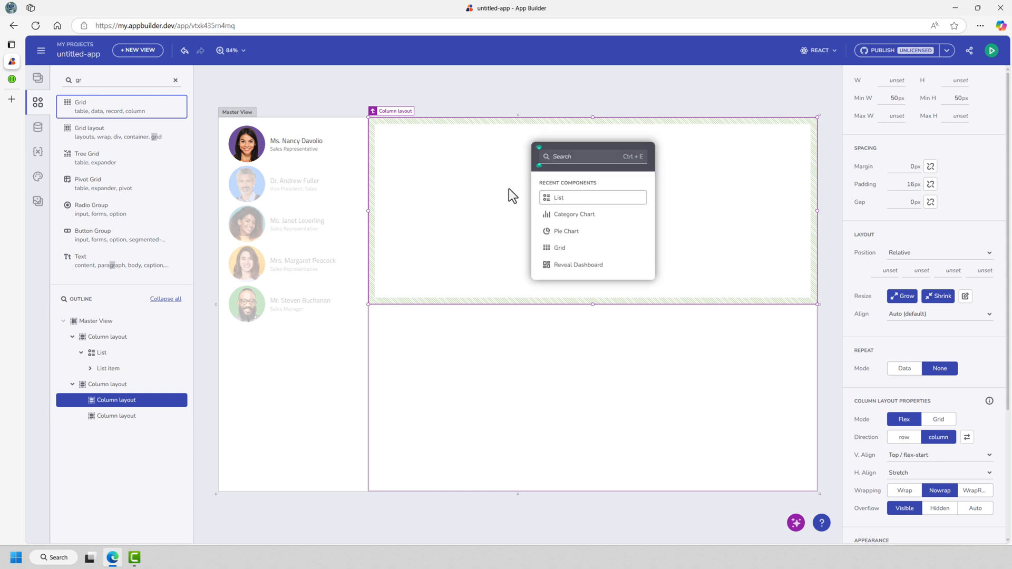
text(gr)
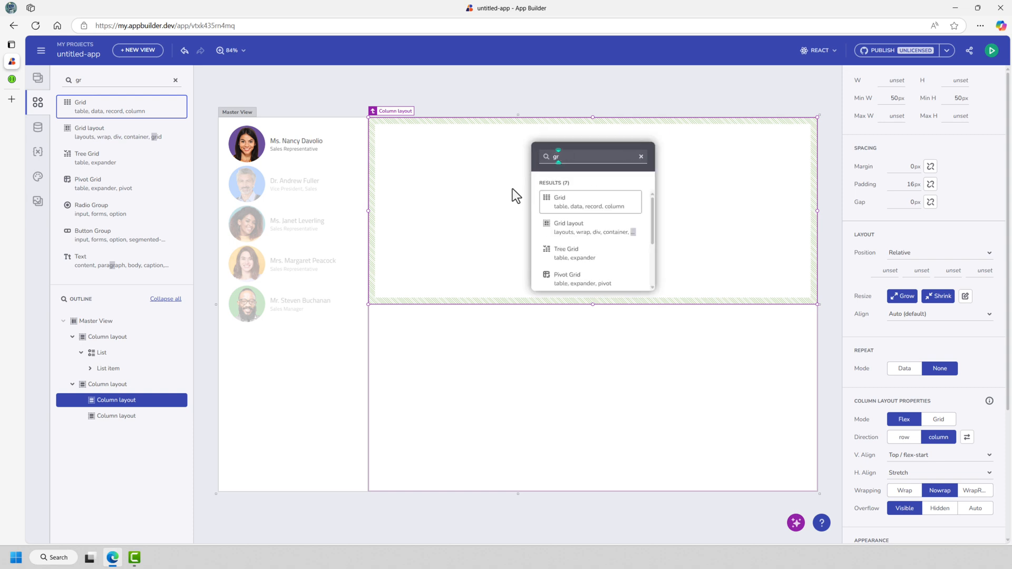
click(615, 212)
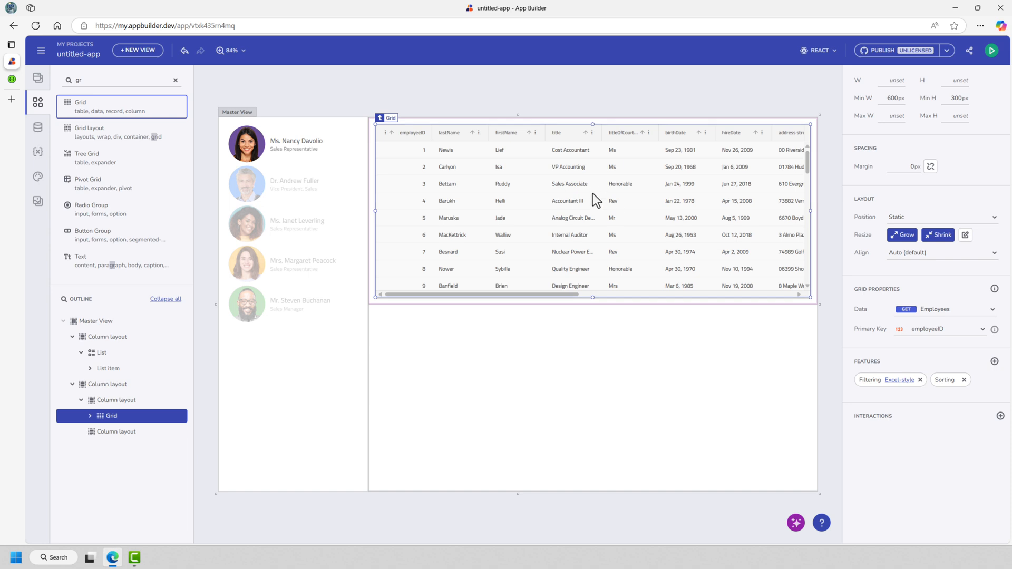
Add a Category Chart to the empty lower column layout of the detail area.
click(589, 374)
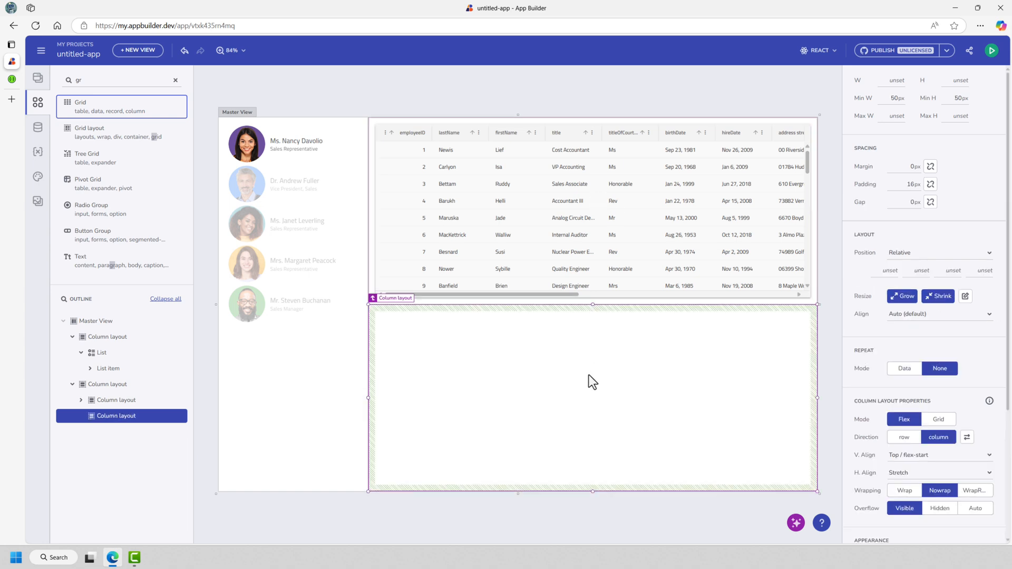
double_click(589, 375)
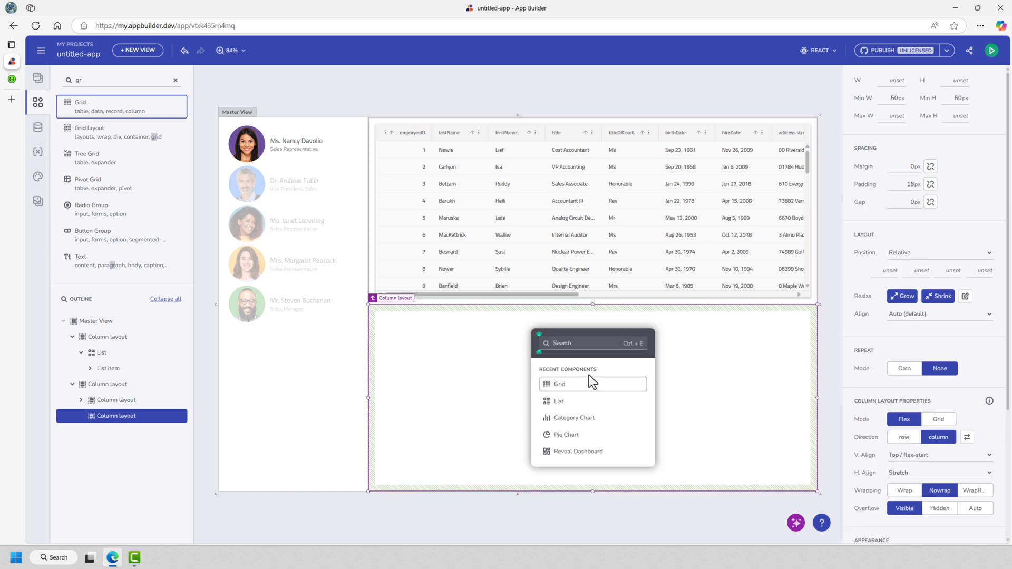
key(Down)
key(Down)
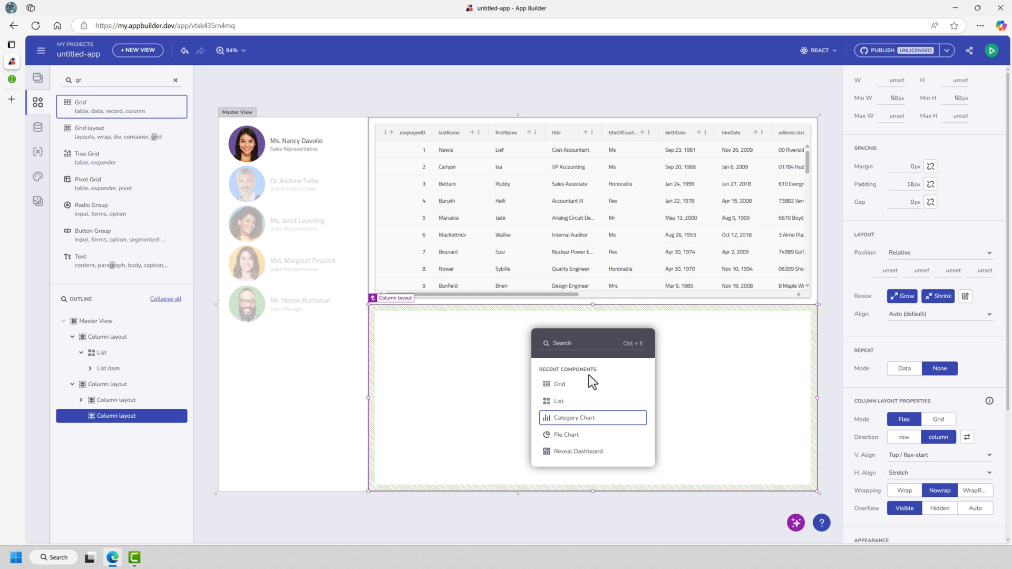
key(Return)
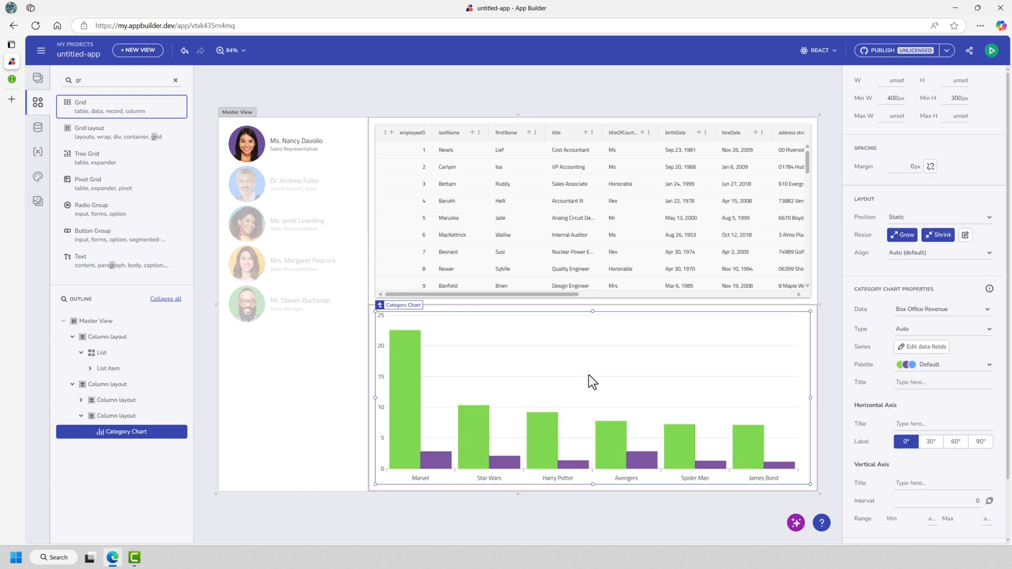
click(606, 257)
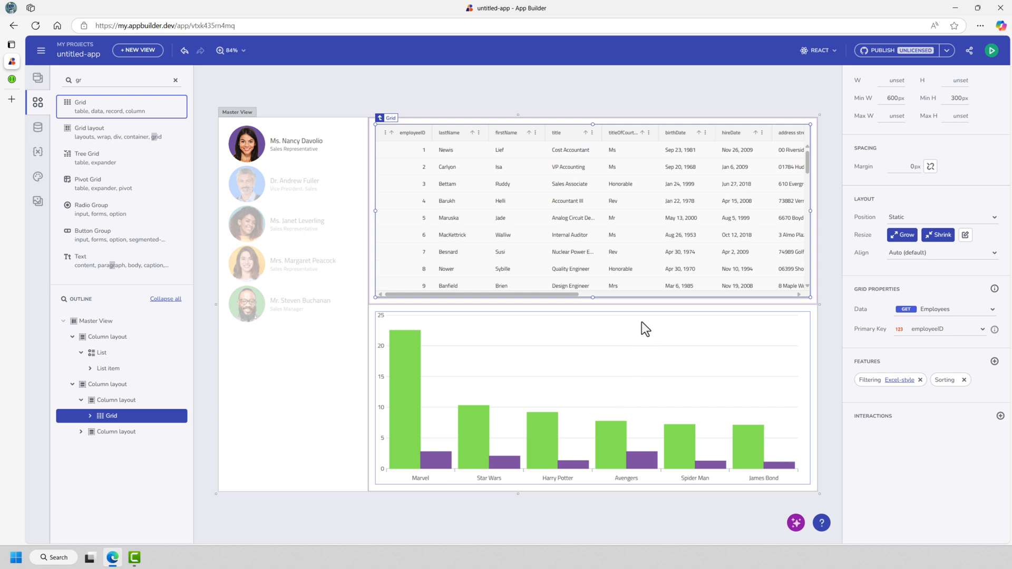
Add an on-click interaction to the employee list item with Set variable as its action.
click(334, 134)
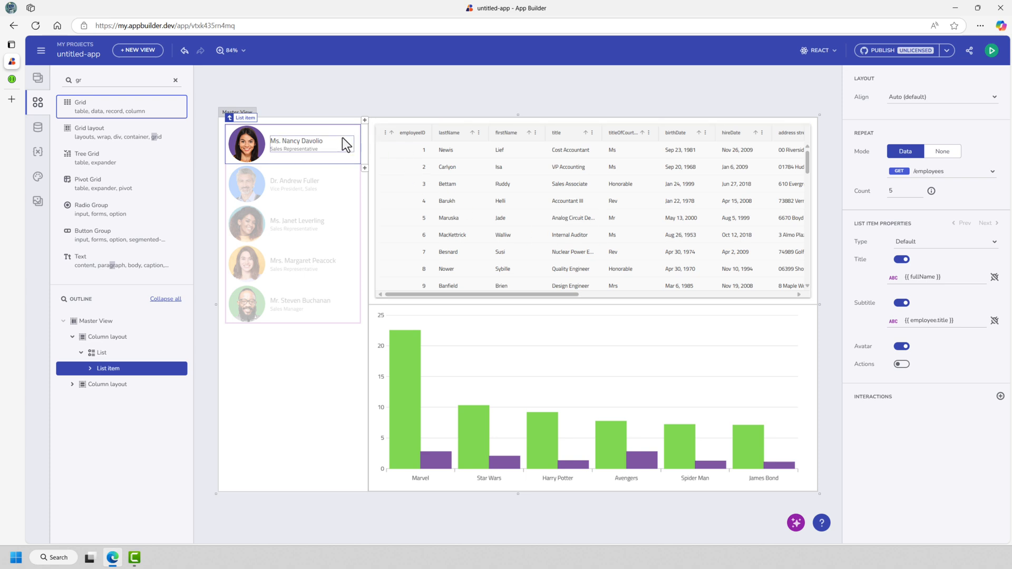
click(999, 396)
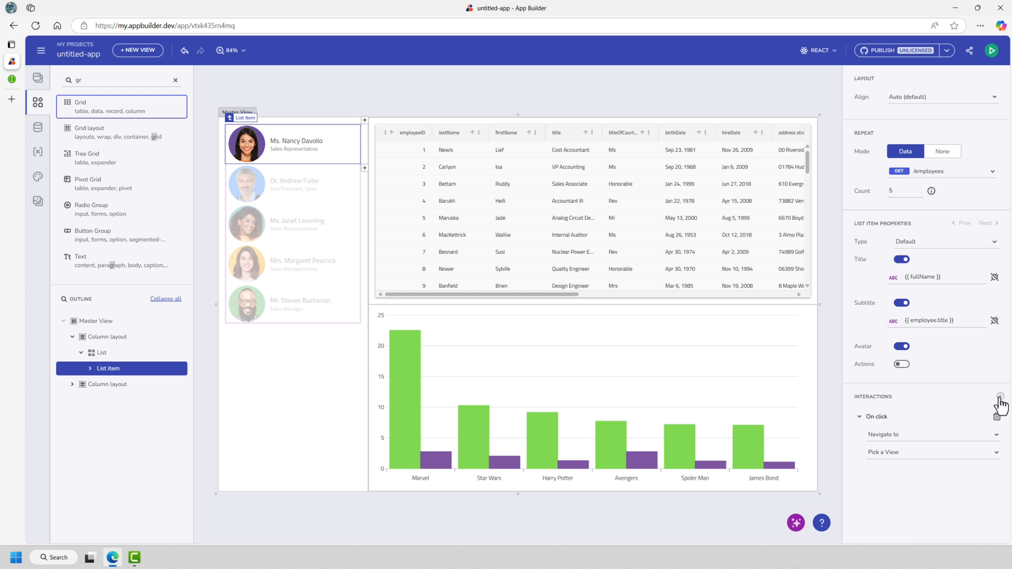
click(906, 436)
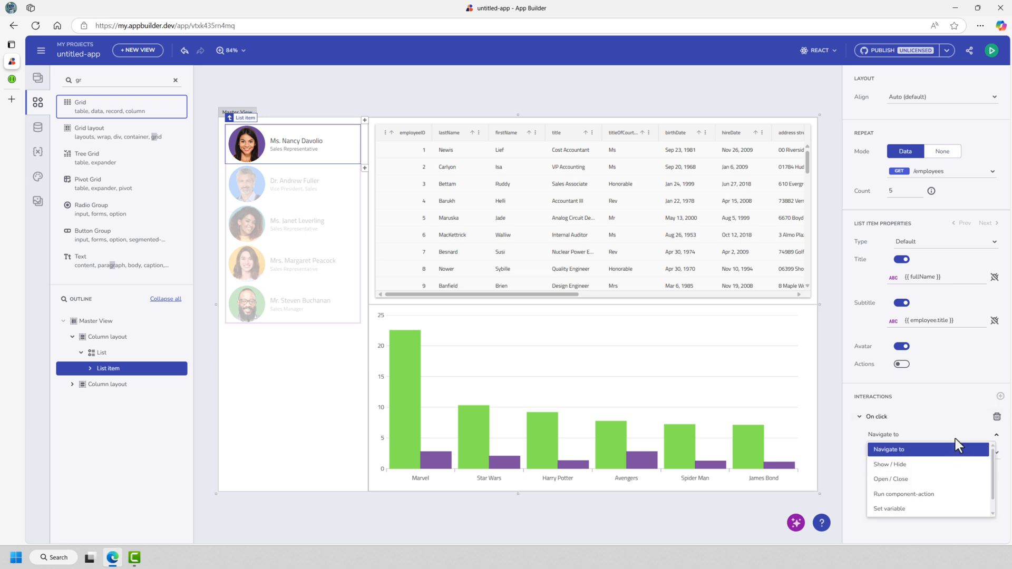
click(901, 509)
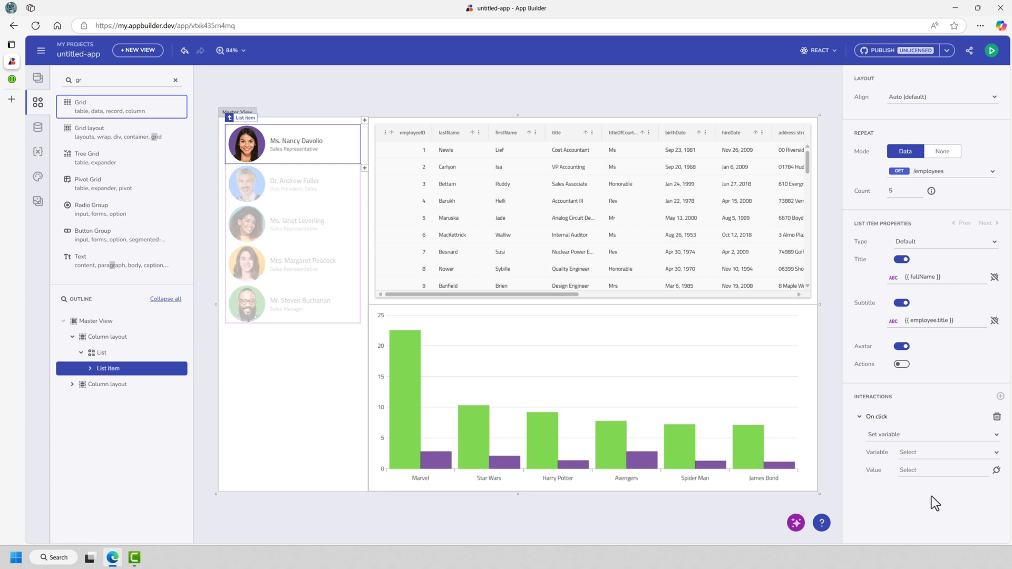
Create a local variable named selectedEmployee with data type number as the target of the on-click interaction.
click(976, 453)
click(907, 436)
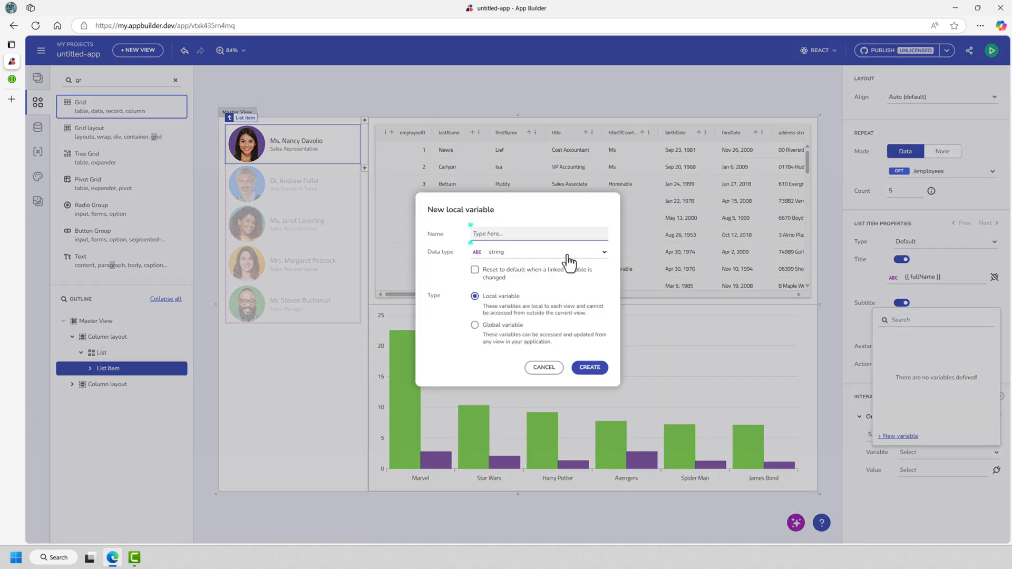
text(selectedEmployee)
click(567, 259)
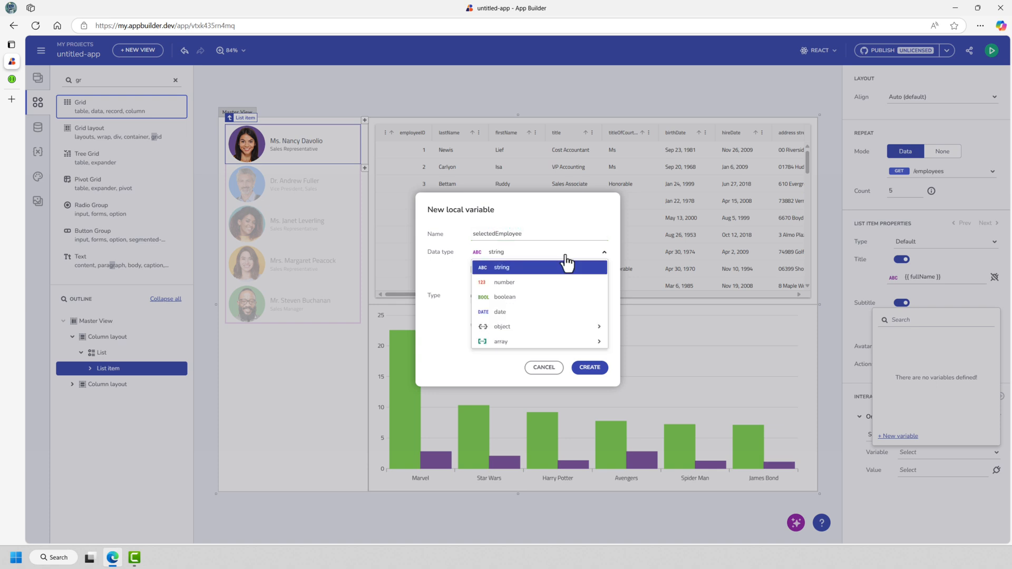
click(514, 282)
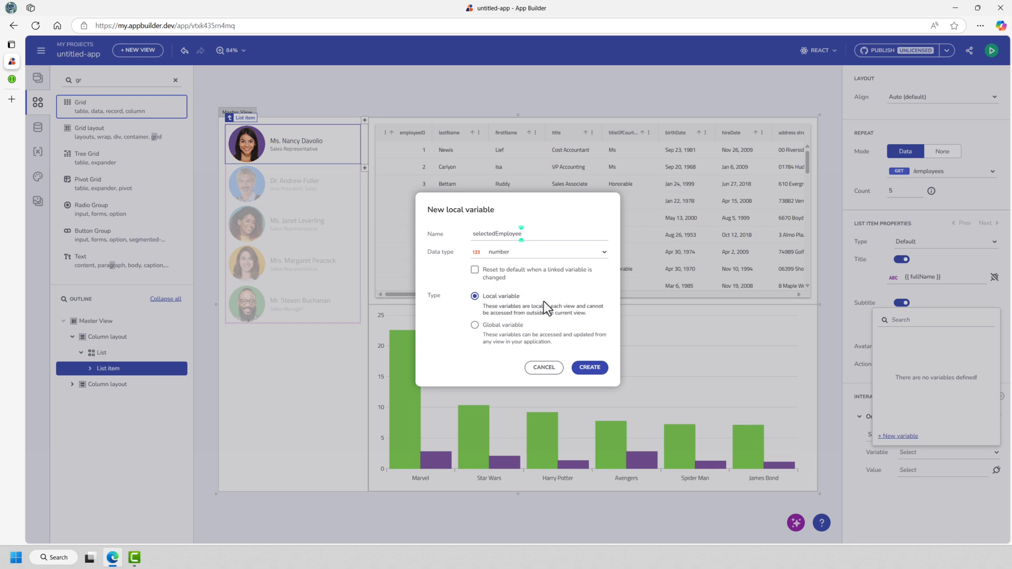
click(591, 367)
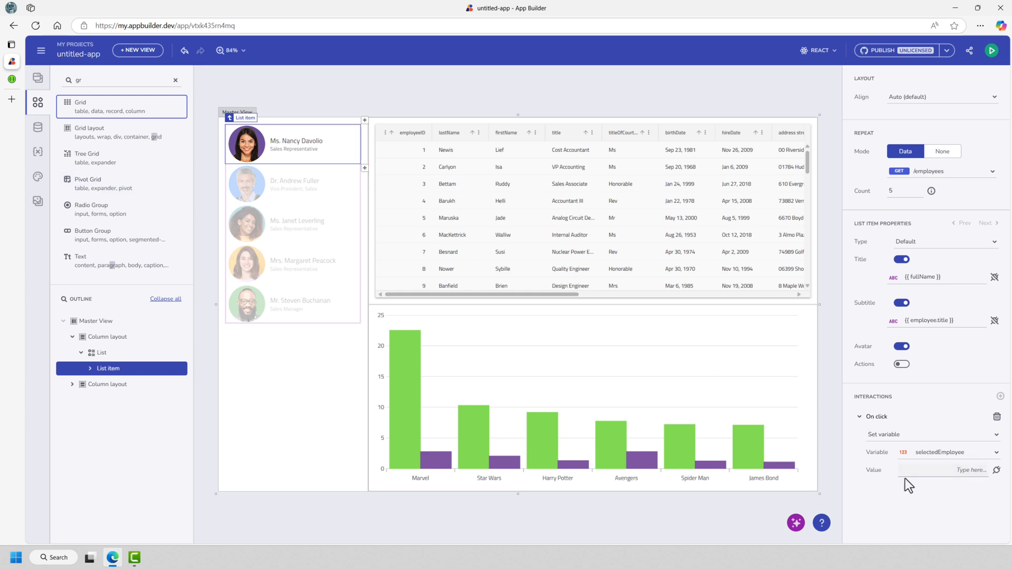
Bind the interaction's value to the employeeID field of the employee in the /employees data context.
click(995, 471)
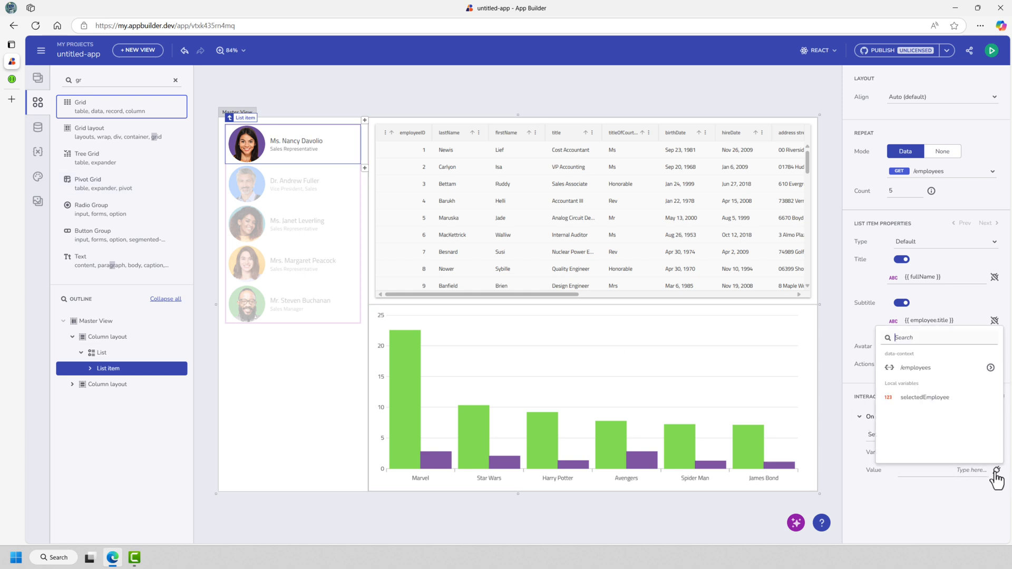
click(990, 368)
click(990, 374)
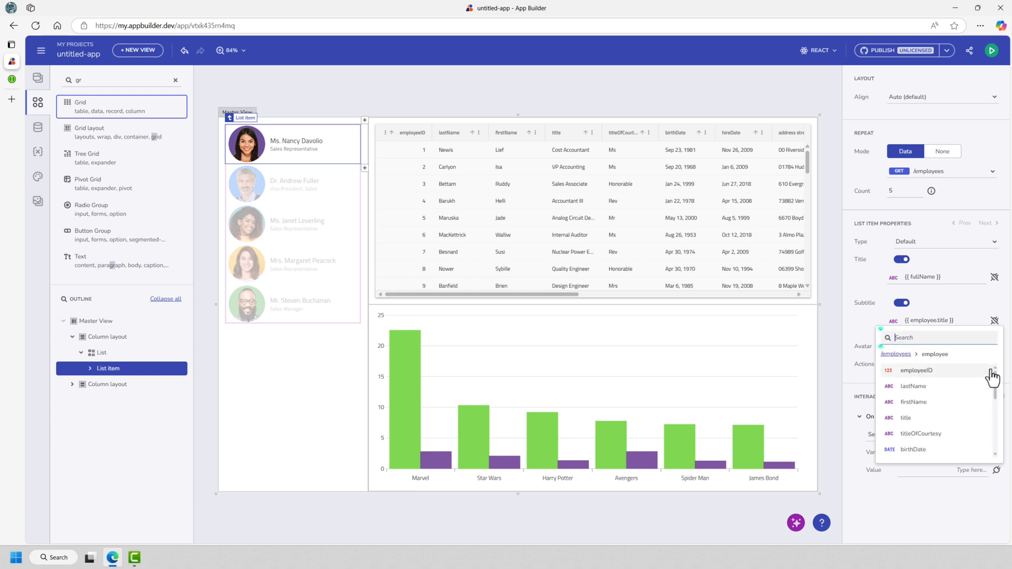
click(946, 374)
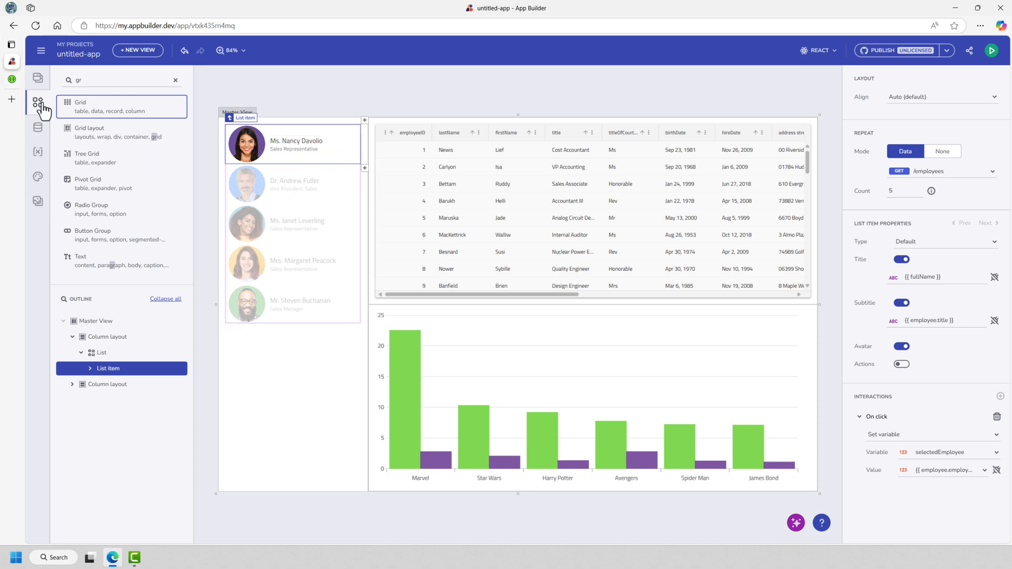
Set the initial value of the local variable selectedEmployee to 1 and save it.
click(39, 153)
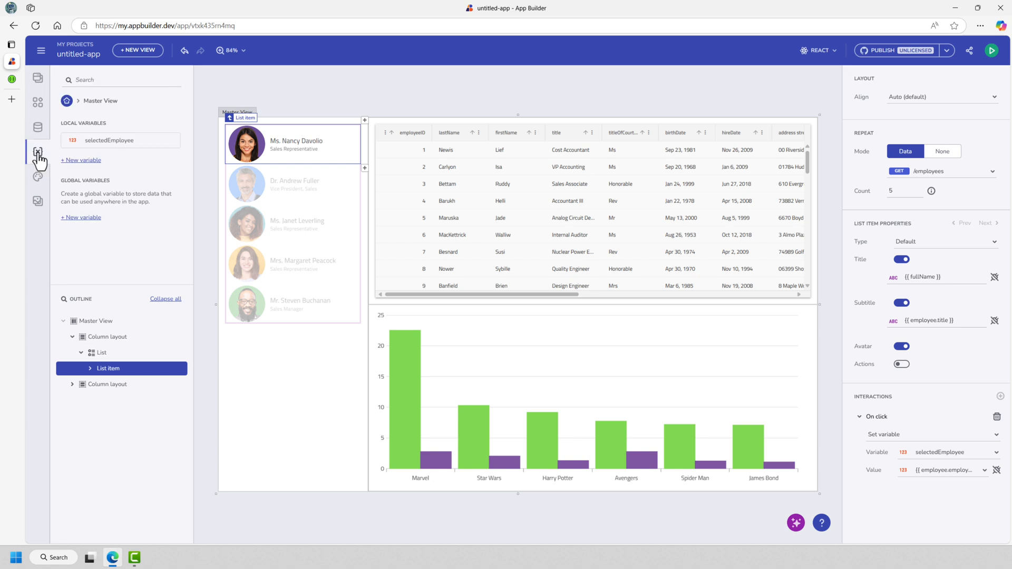
click(122, 149)
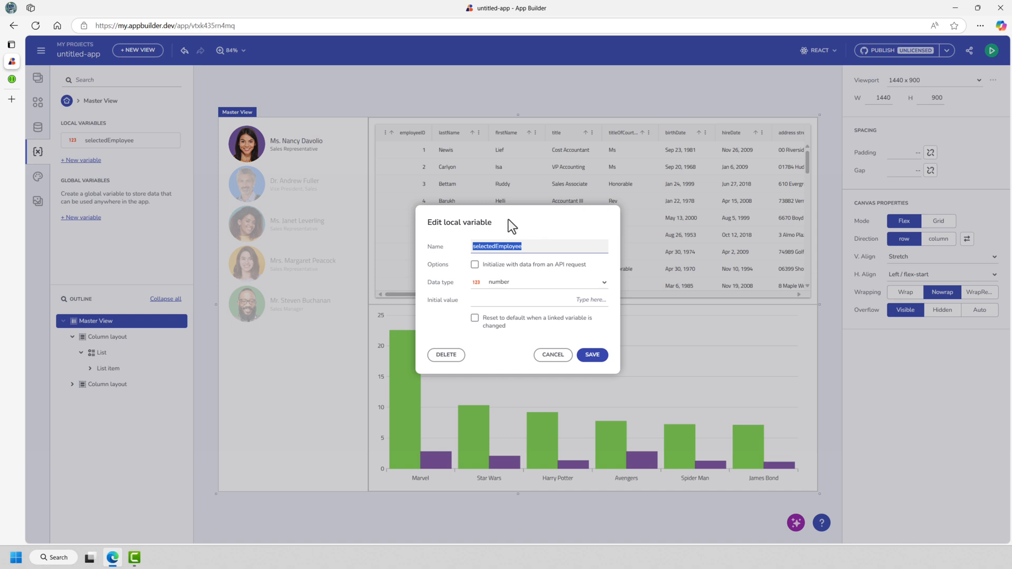
click(528, 299)
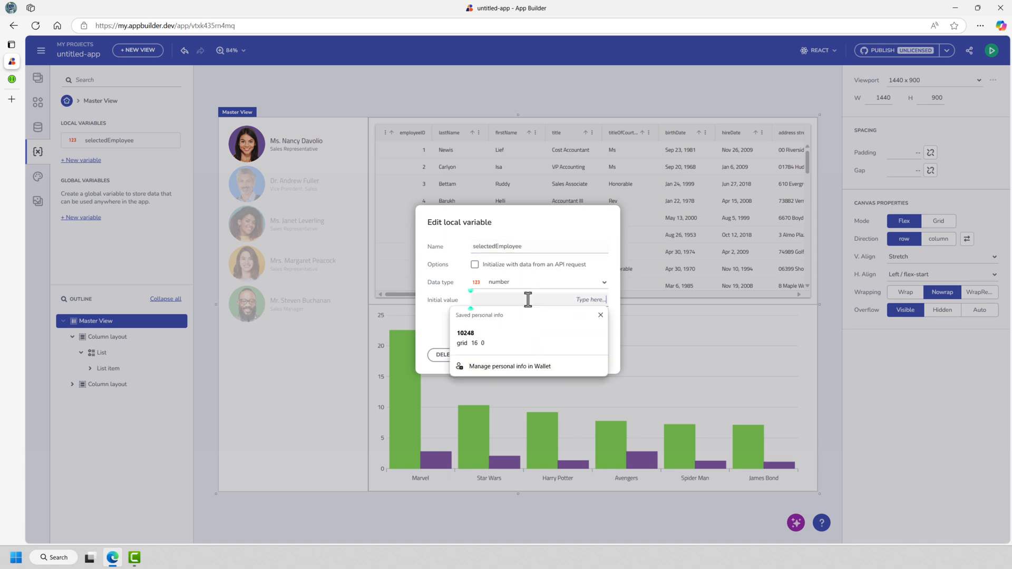
click(412, 328)
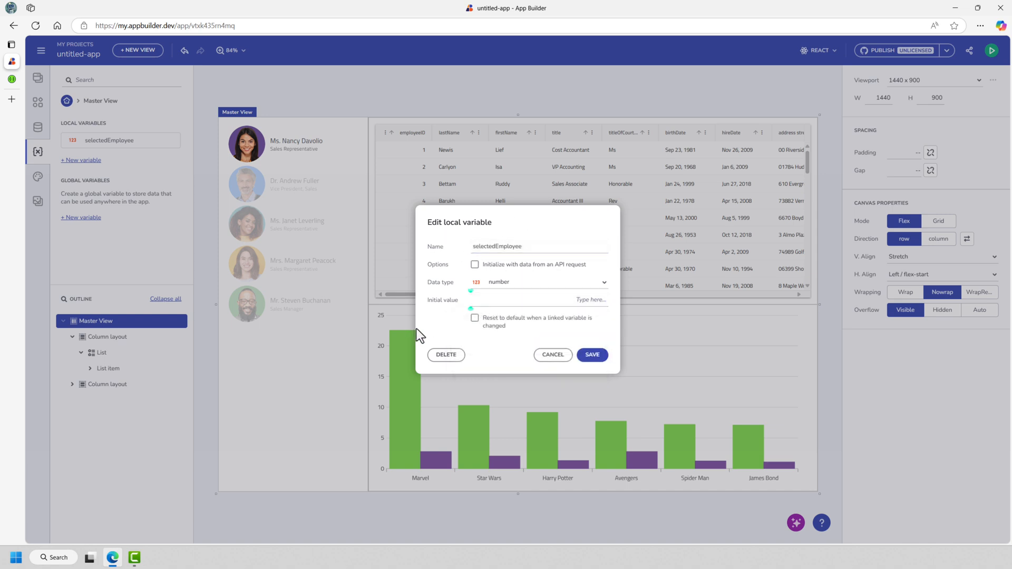
click(517, 304)
text(1)
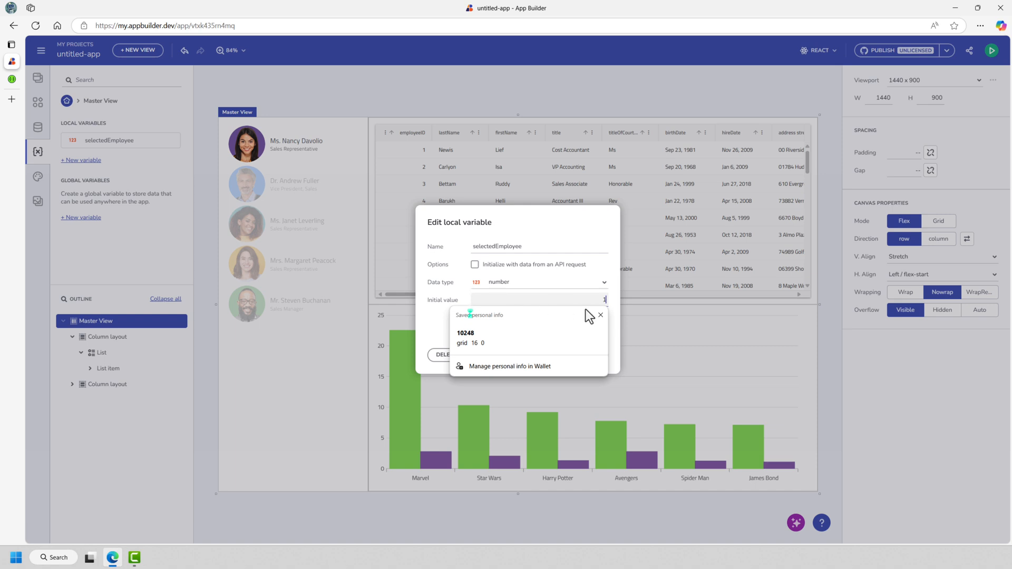
click(600, 315)
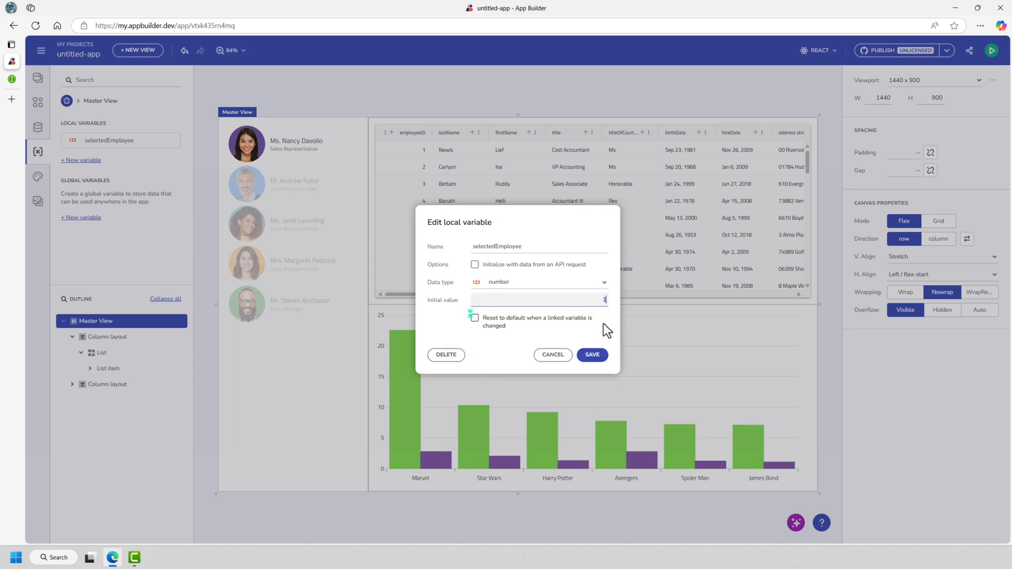
click(592, 354)
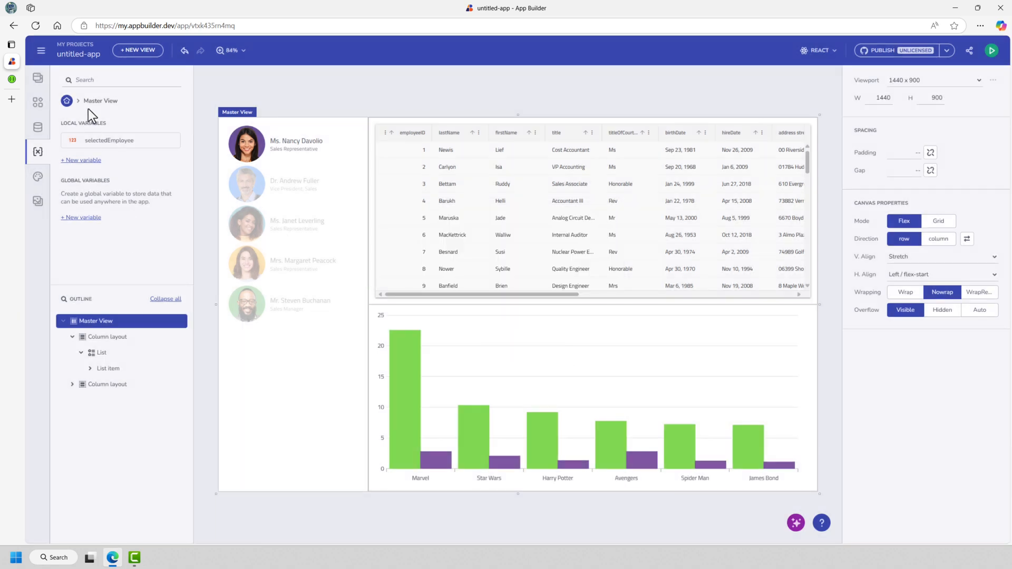
Examine the settings offered for new local and new global variables without creating either one.
click(87, 160)
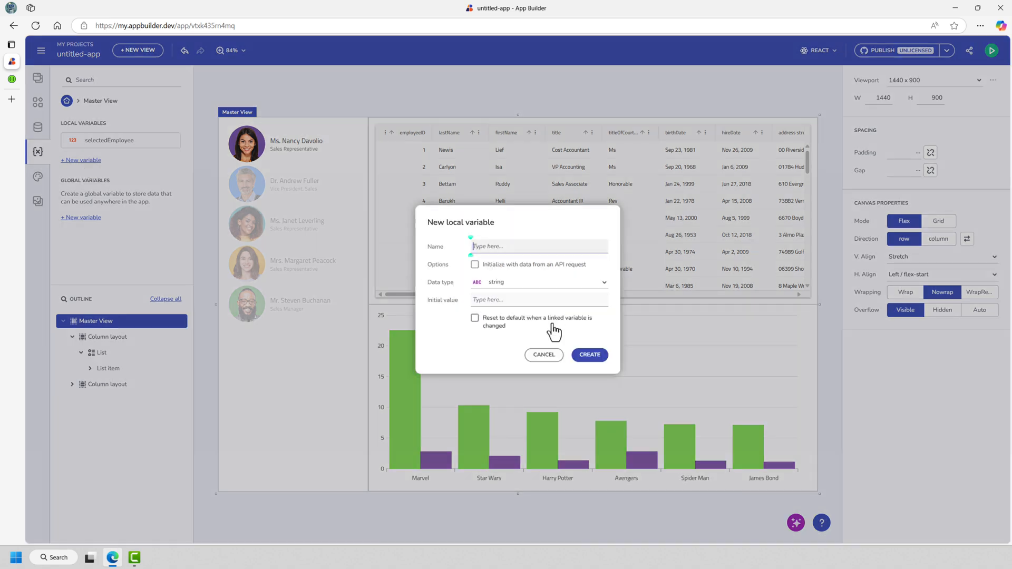
click(544, 355)
click(87, 217)
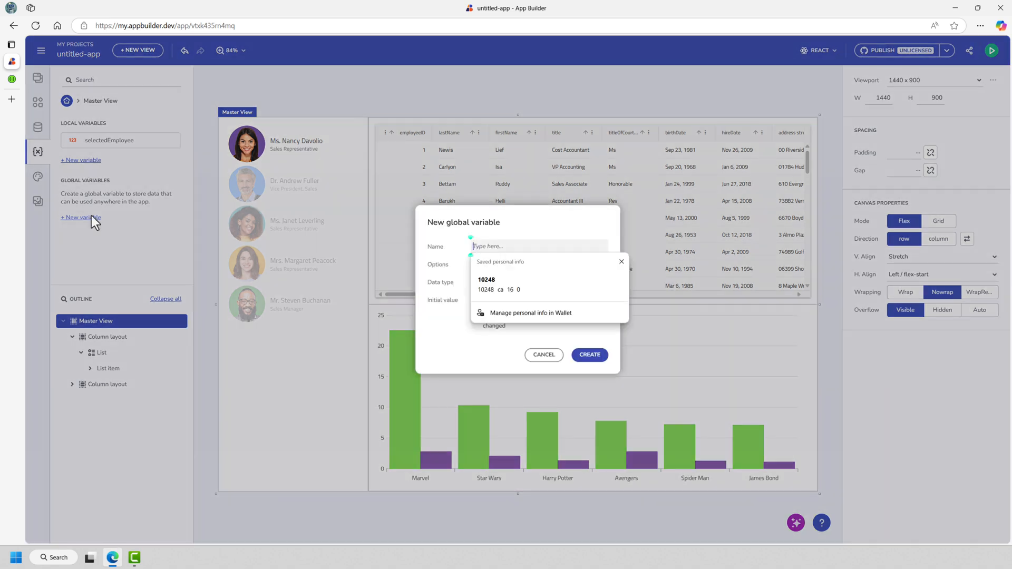
click(621, 262)
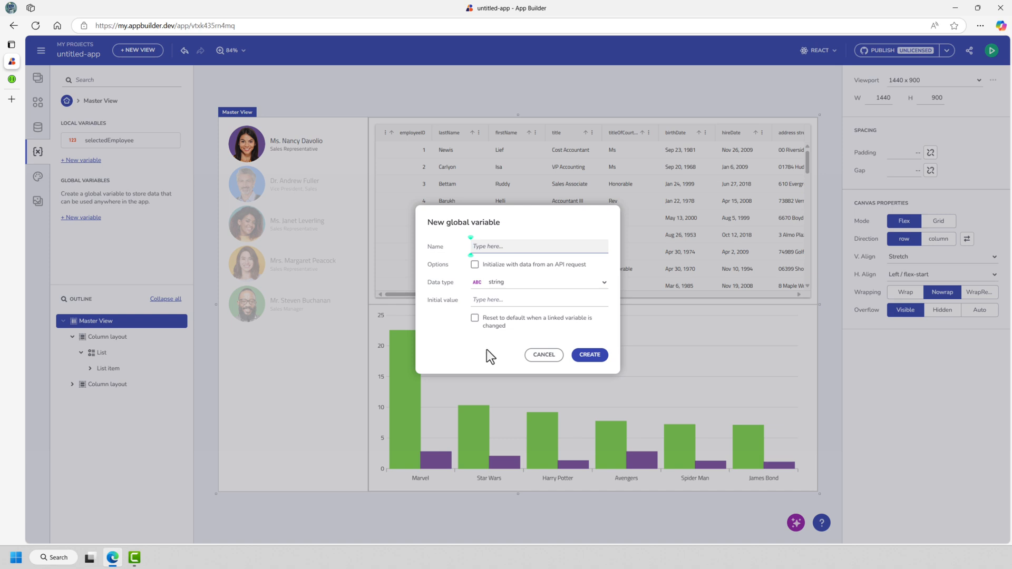
click(542, 355)
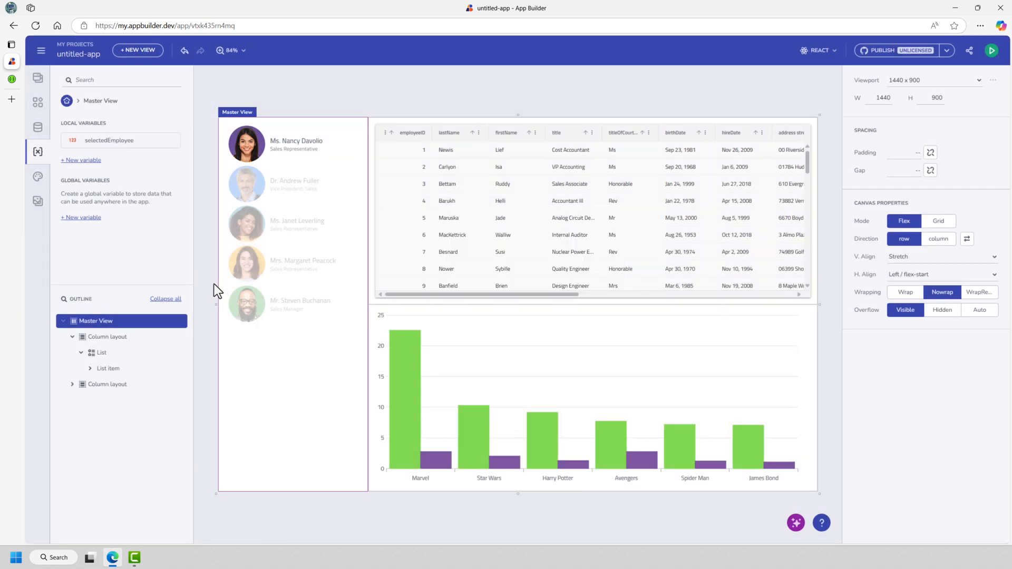
Set the grid's data source to the NorthwindCloud endpoint /orders_by_employee/{employeeId}.
click(540, 186)
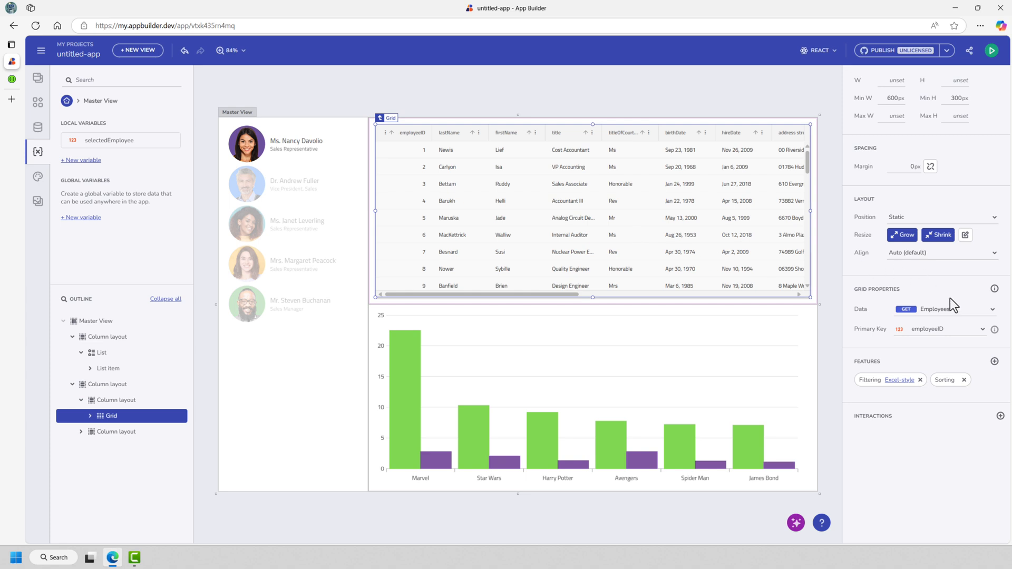
click(955, 315)
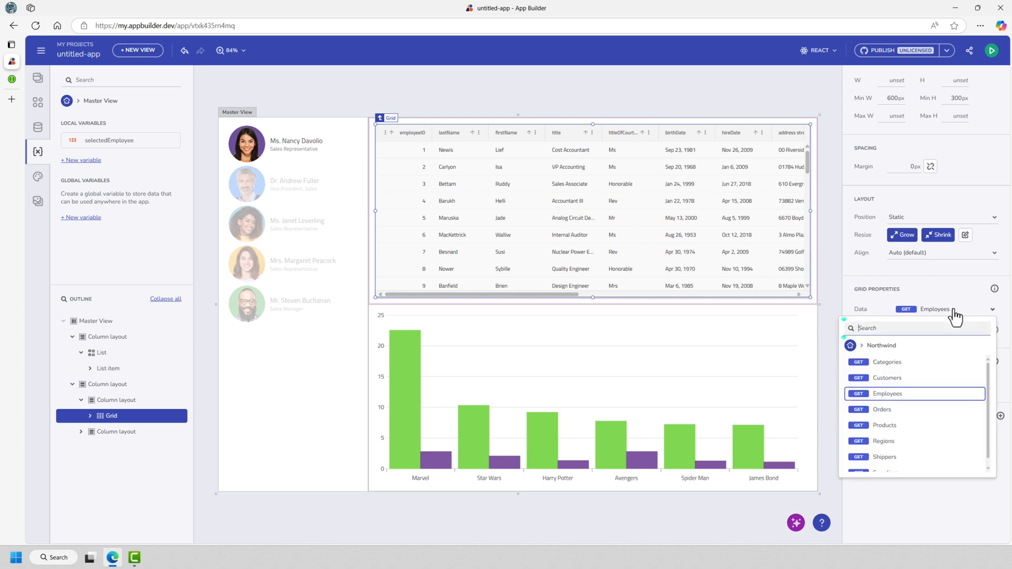
click(850, 346)
scroll(942, 405, down, 3)
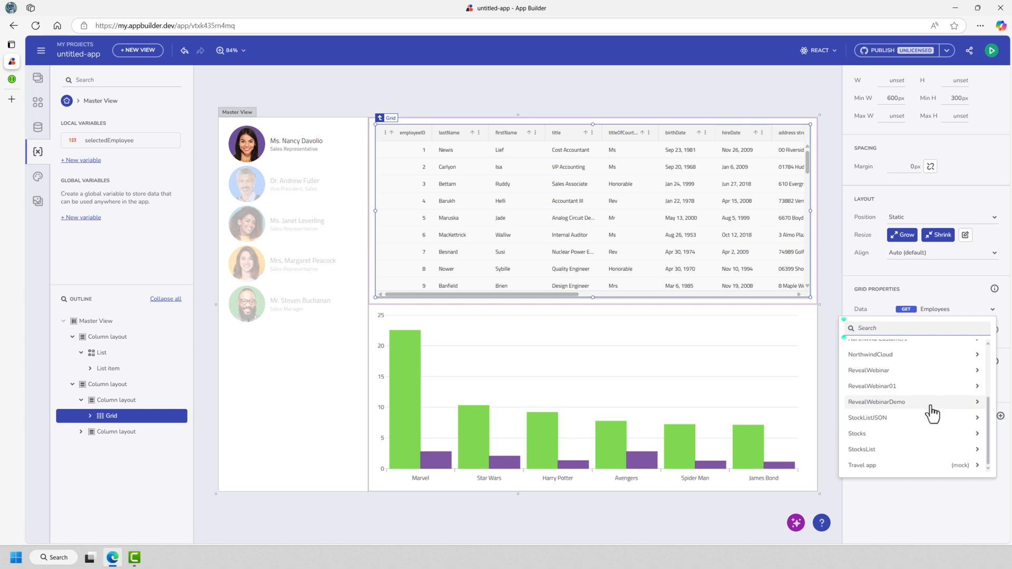
scroll(886, 409, up, 2)
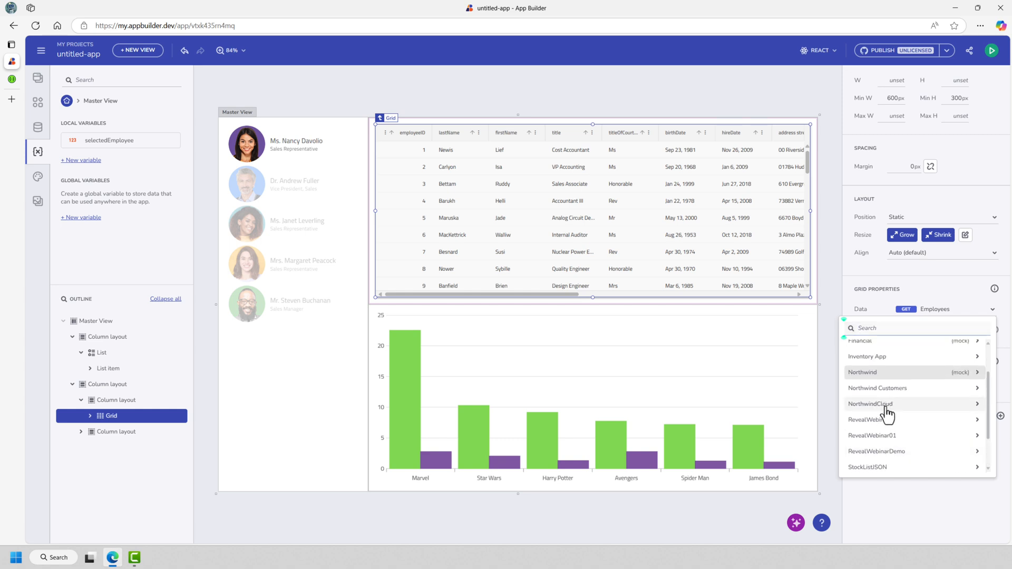
click(890, 414)
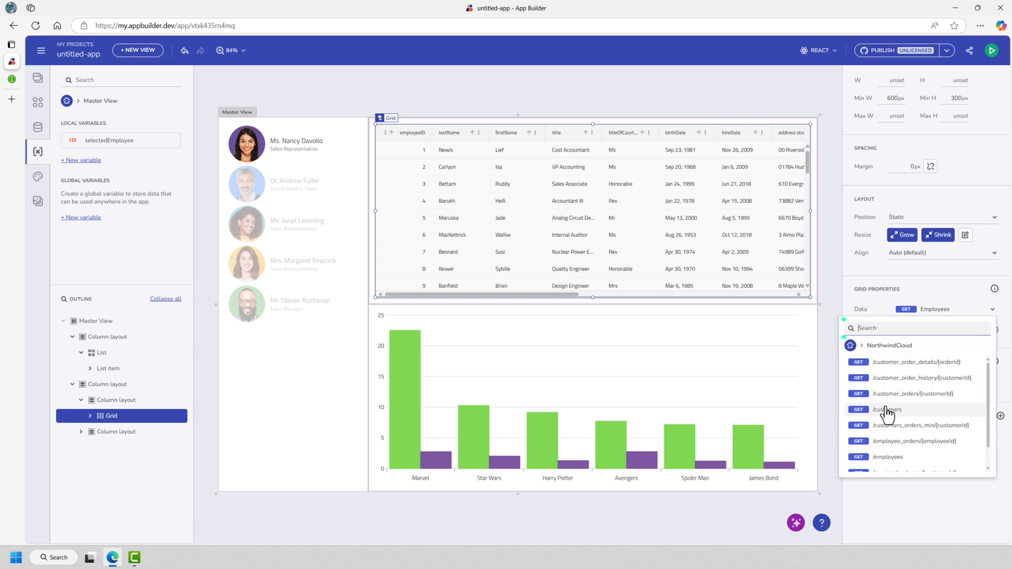
click(898, 328)
text(employee)
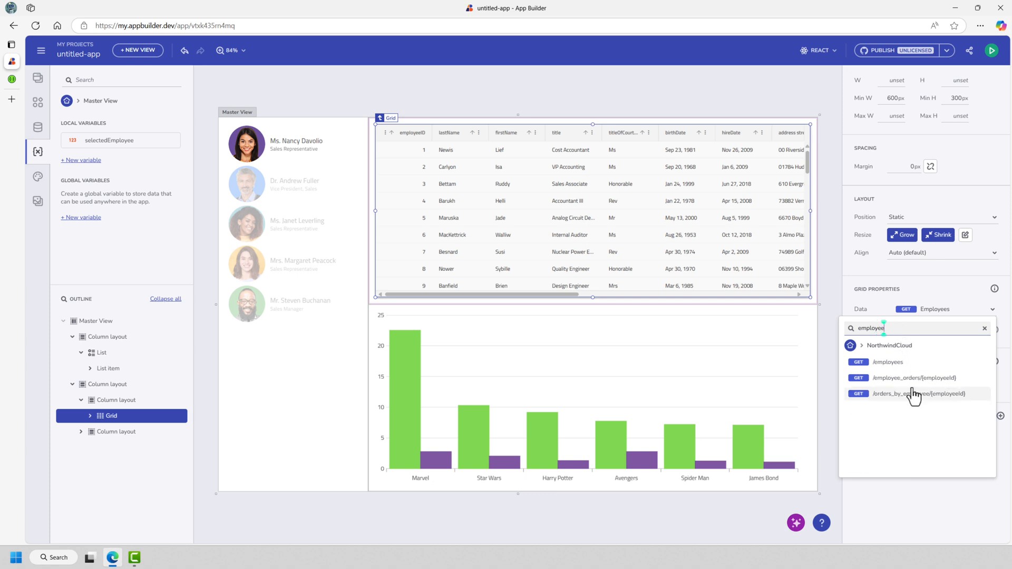
click(949, 396)
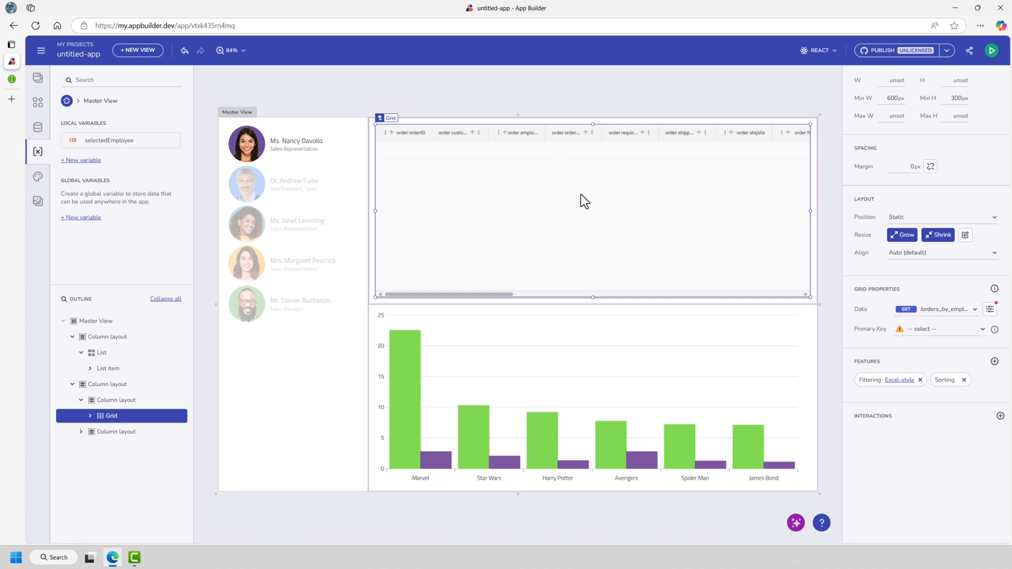
Bind the grid data's required employeeId path parameter to the local variable selectedEmployee.
click(990, 310)
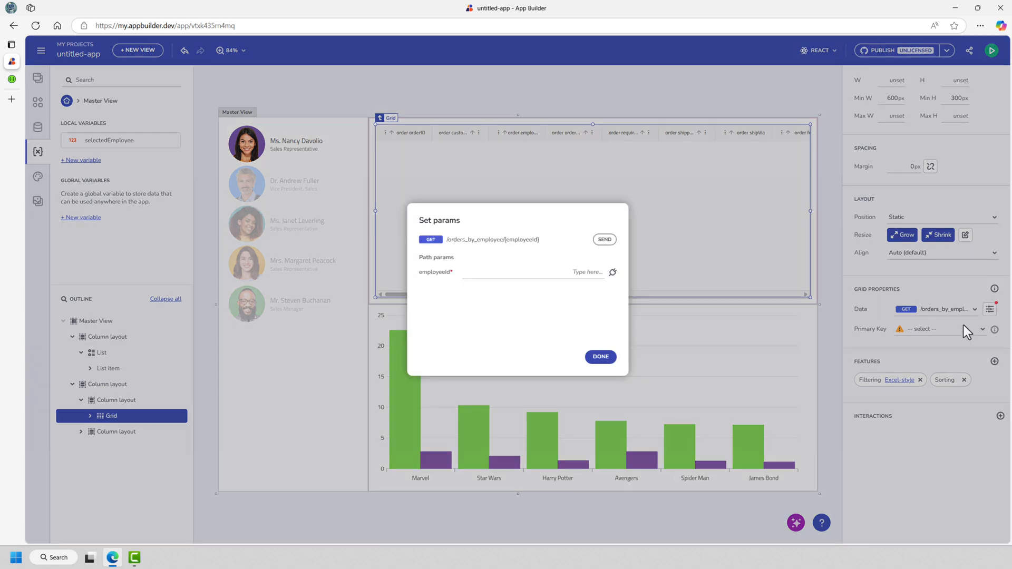
click(612, 273)
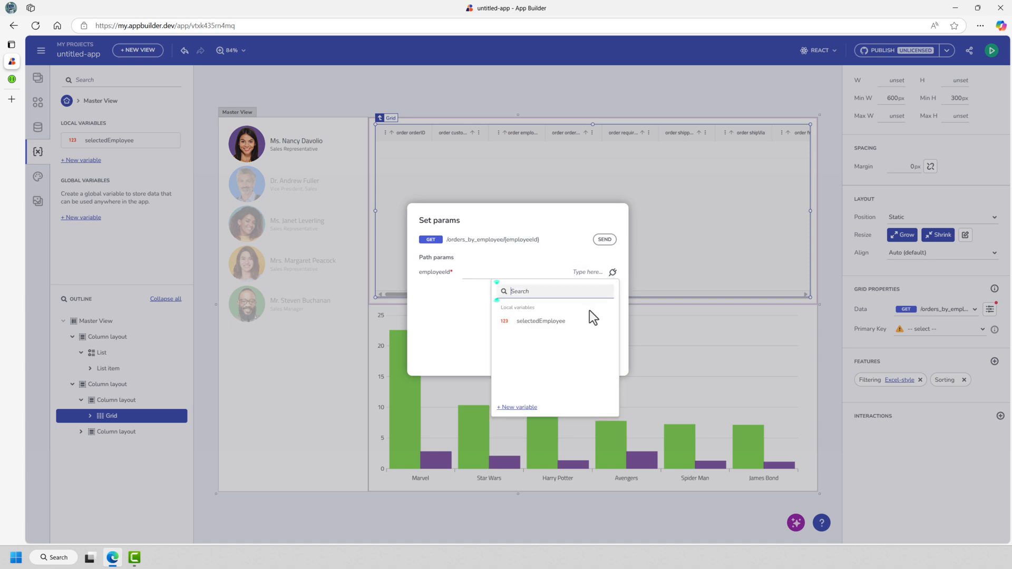
click(543, 321)
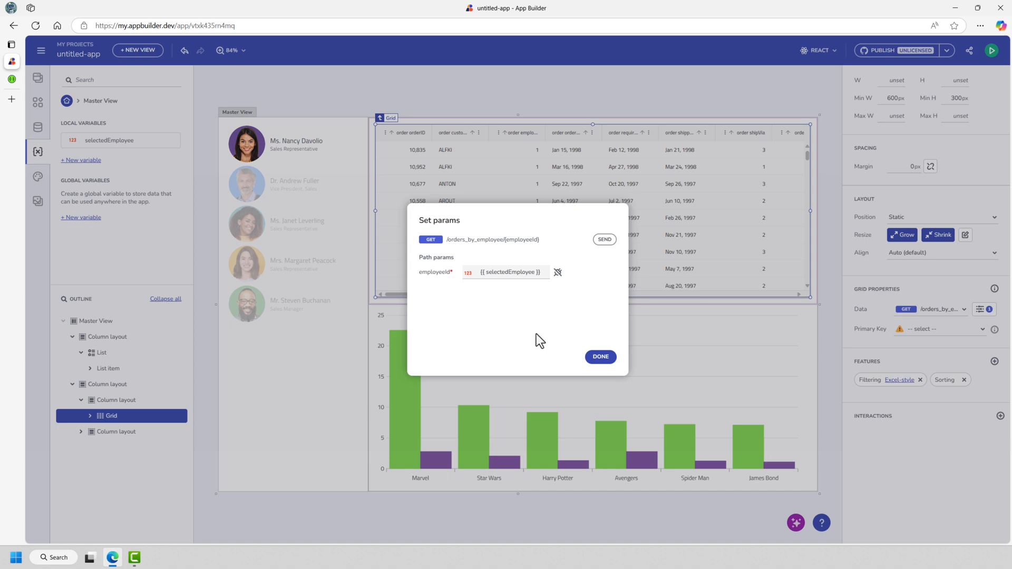
click(603, 358)
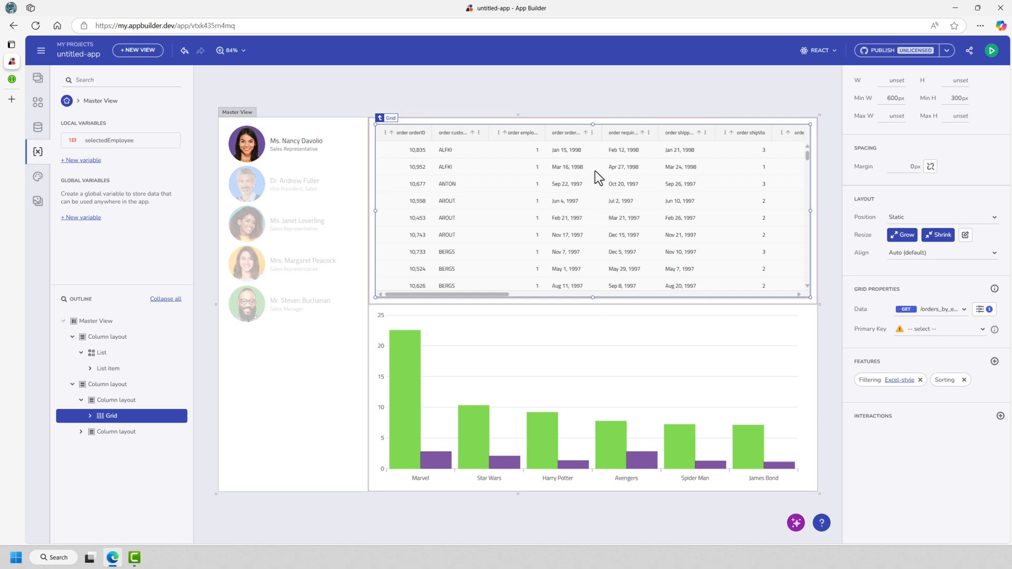
Preview the app and select several employees in the master list to check that the orders grid follows the selection.
click(992, 51)
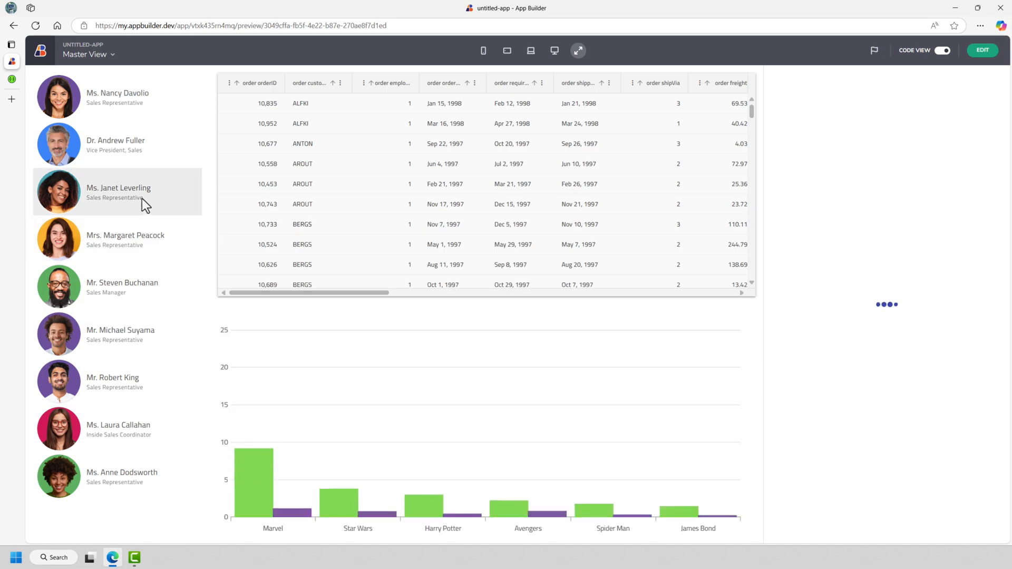
click(123, 146)
click(108, 182)
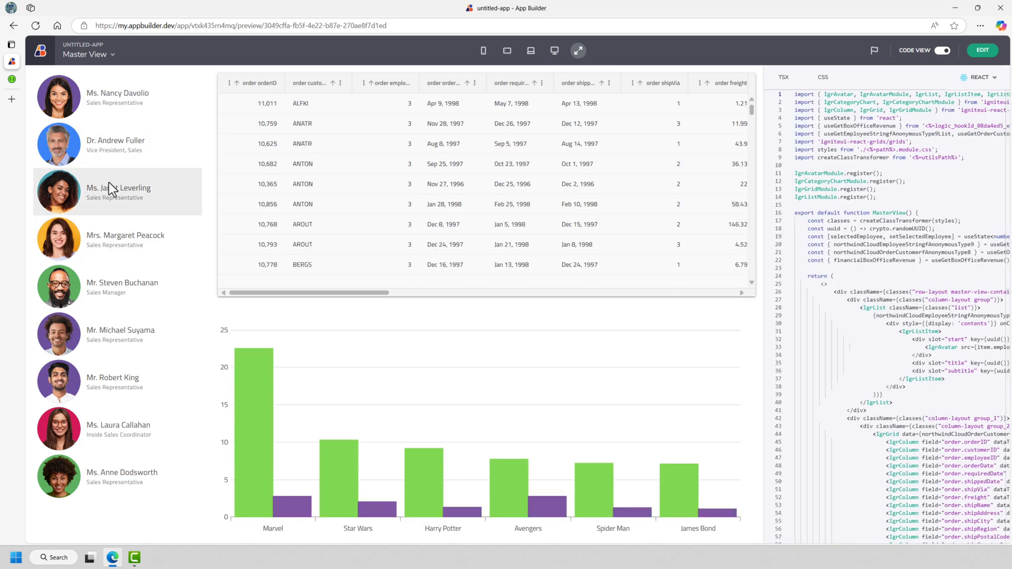
click(108, 233)
click(104, 280)
click(106, 244)
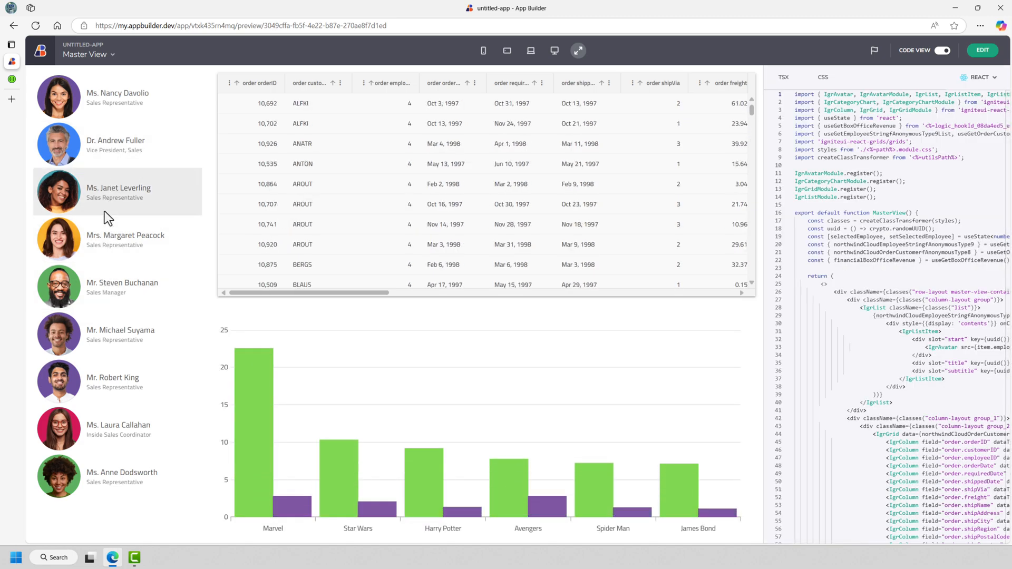
click(105, 197)
click(106, 104)
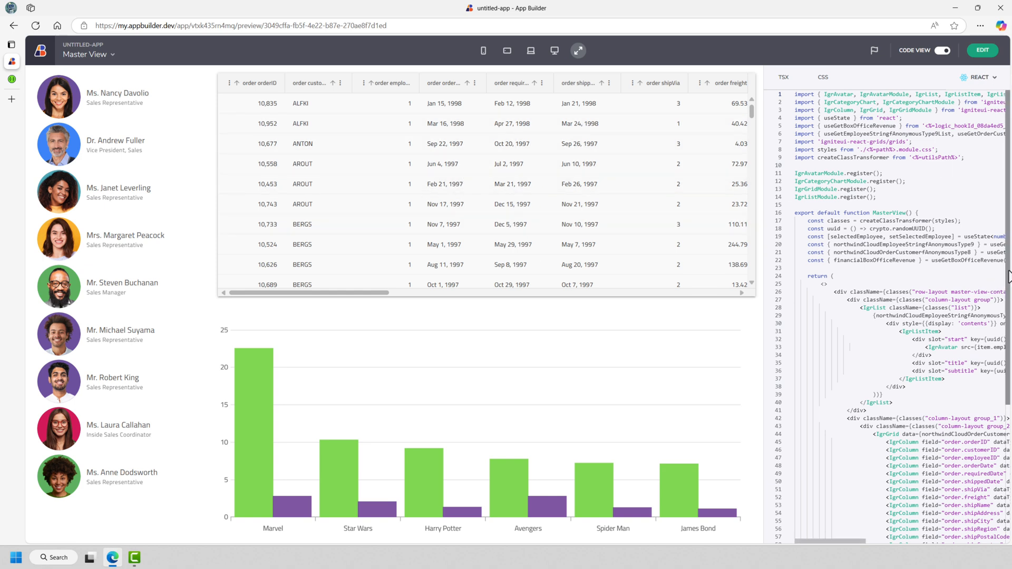
Look through the generated React TSX code of the Master View and return to editing the app.
scroll(1006, 368, down, 3)
scroll(1010, 371, down, 3)
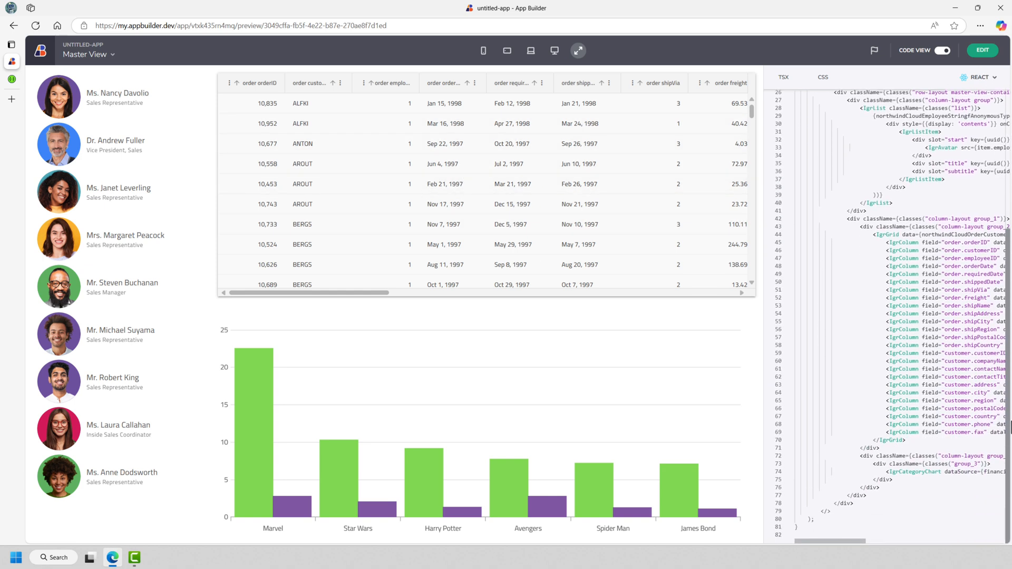
scroll(1010, 422, up, 3)
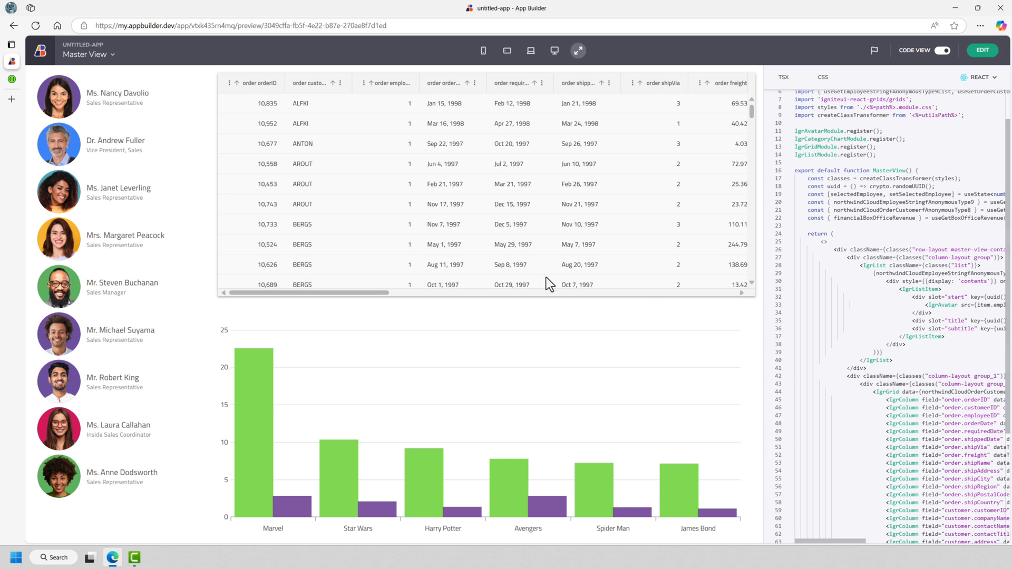
click(982, 51)
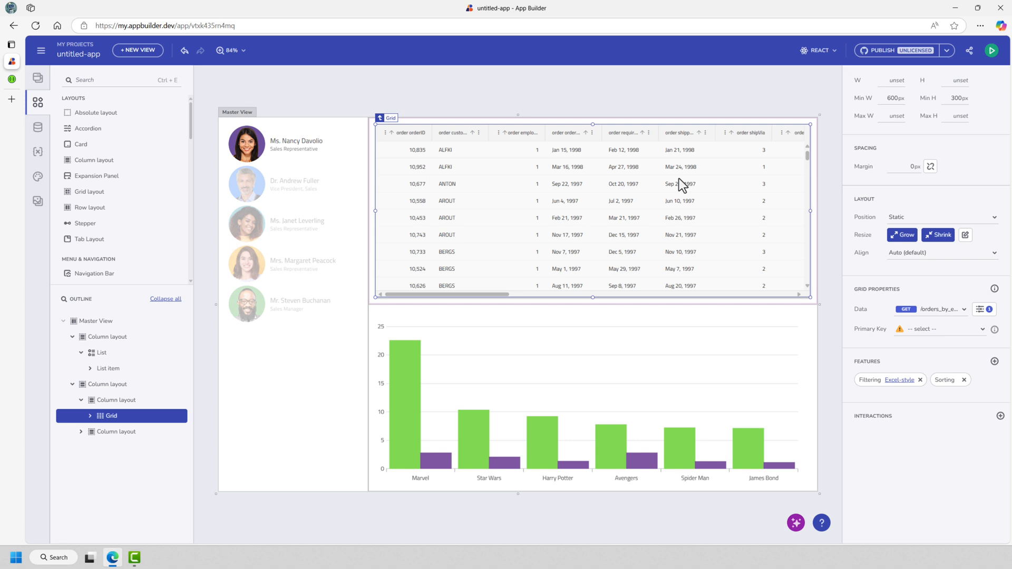
Hide the customer contactName, customer contactTitle and customer address columns of the orders grid.
click(91, 416)
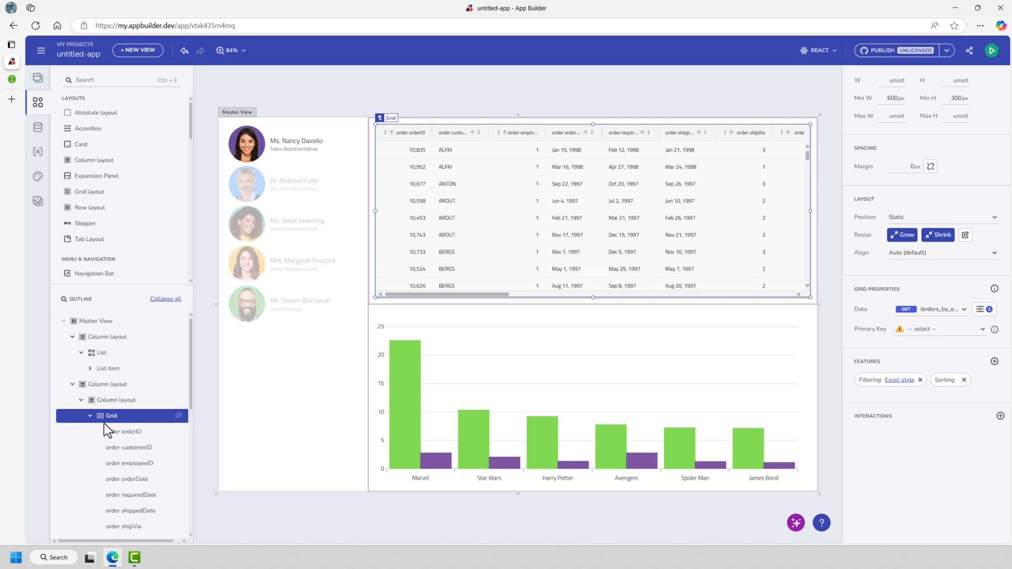
scroll(108, 430, down, 3)
scroll(113, 437, down, 4)
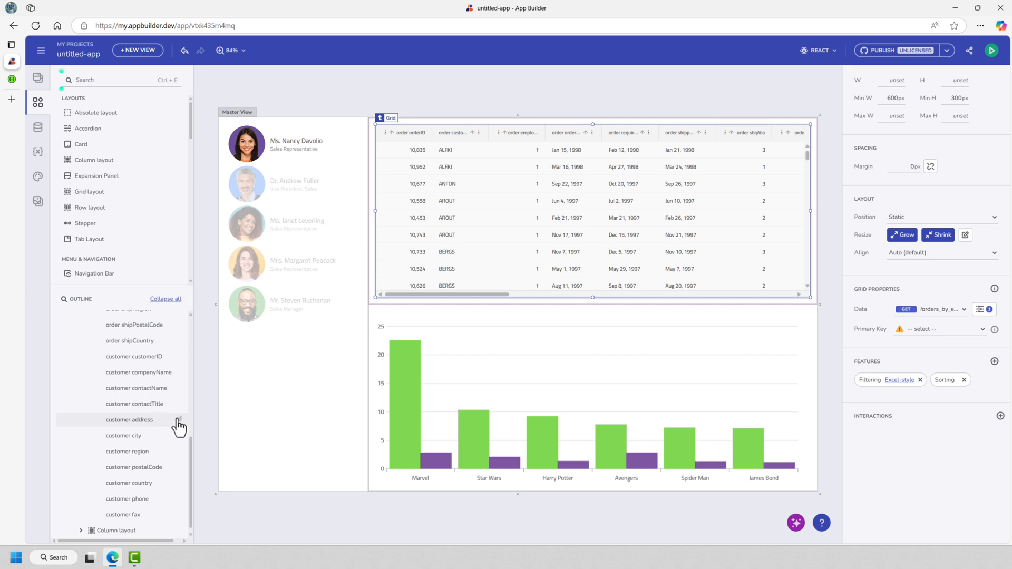
click(178, 420)
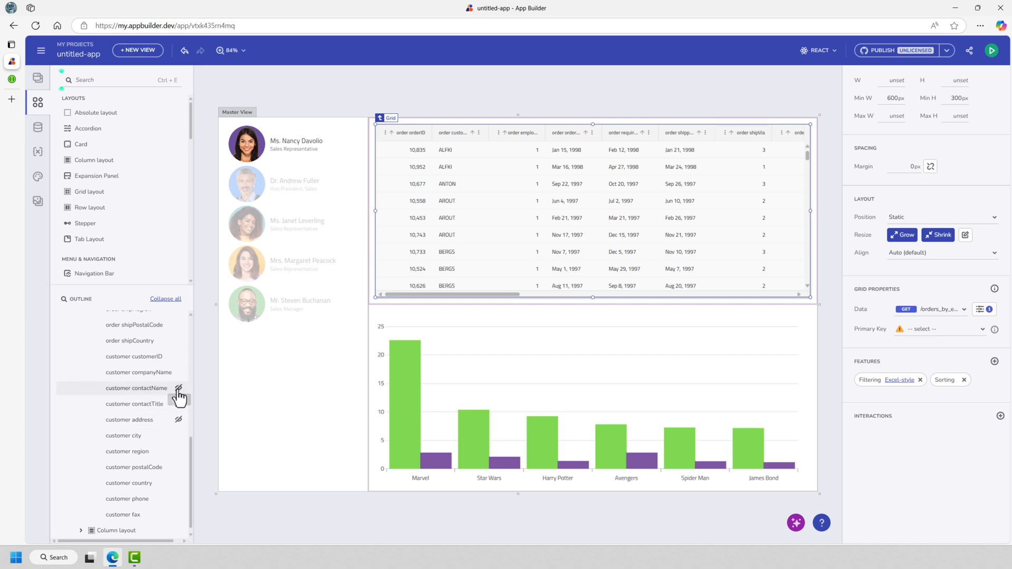
Examine the column properties of the customer region and customer postalCode columns, including the header text setting.
click(140, 452)
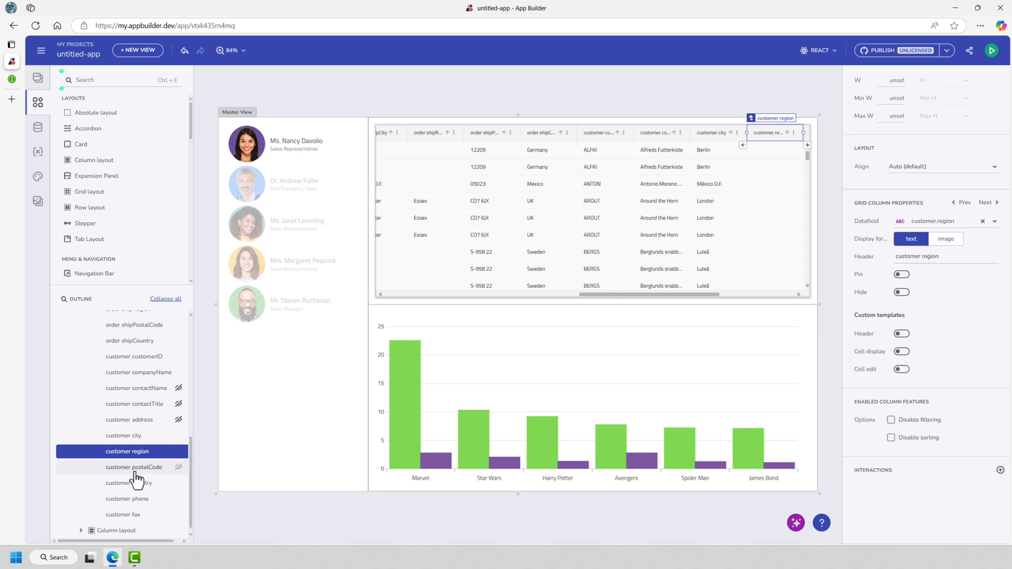
click(137, 467)
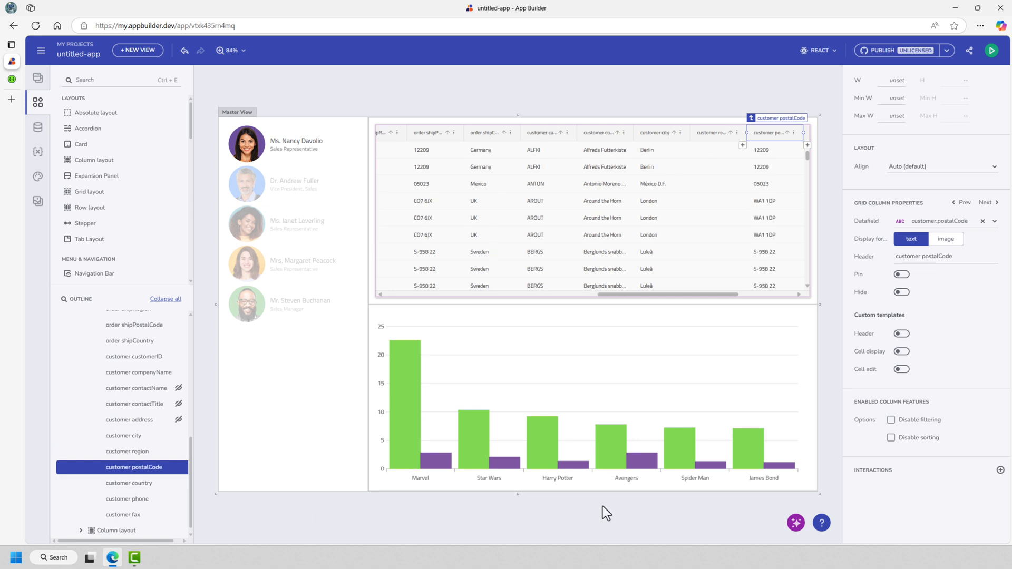
click(918, 257)
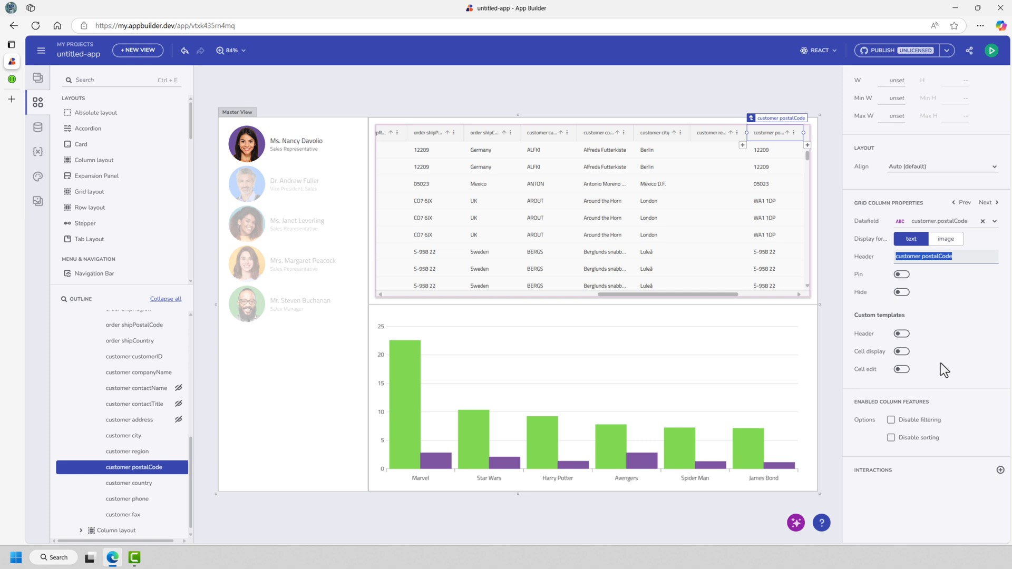
Pin the customer customerID column of the grid and change its header to Customer ID.
click(135, 357)
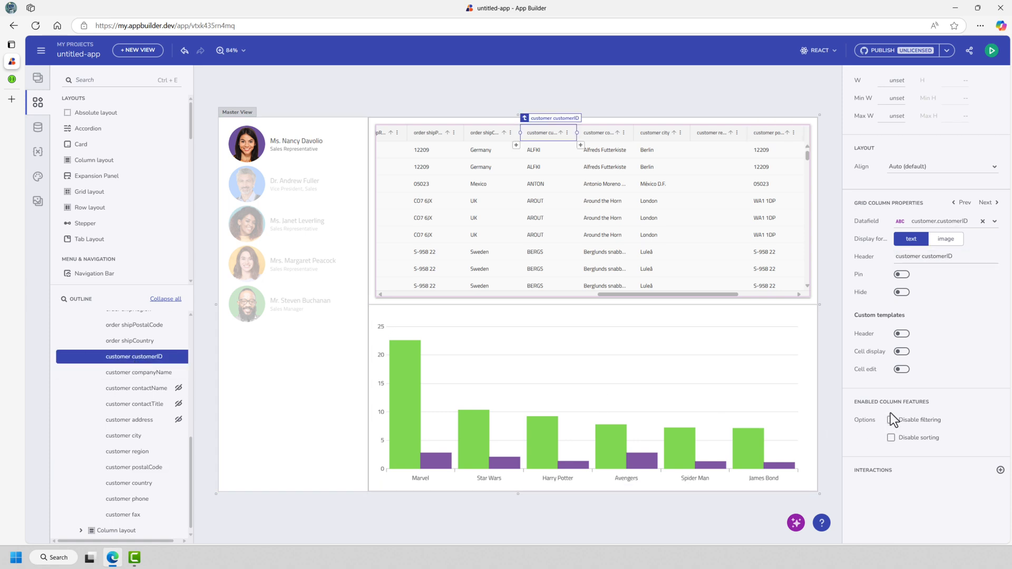
click(901, 275)
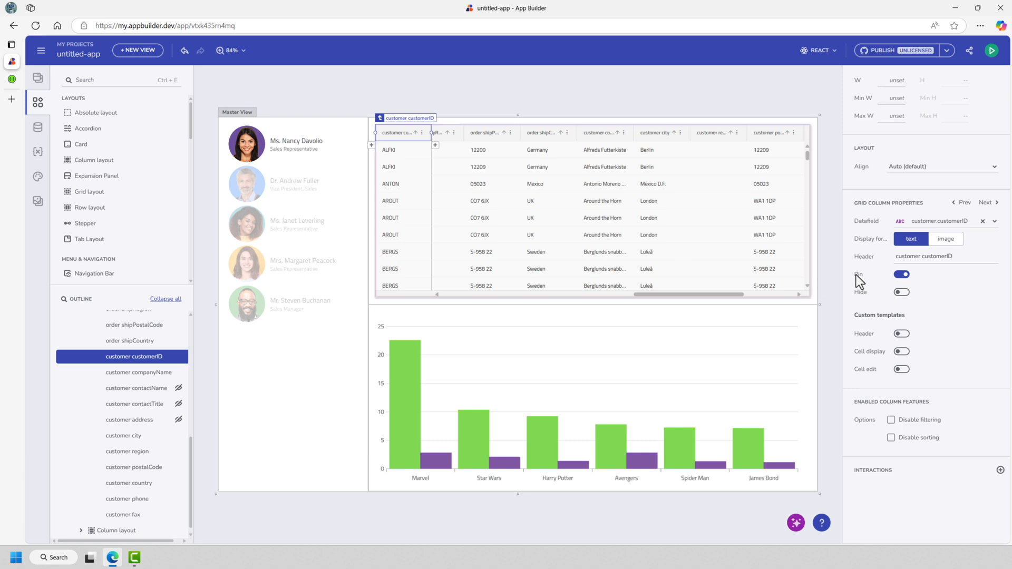
click(920, 258)
click(921, 258)
drag(921, 258, 883, 259)
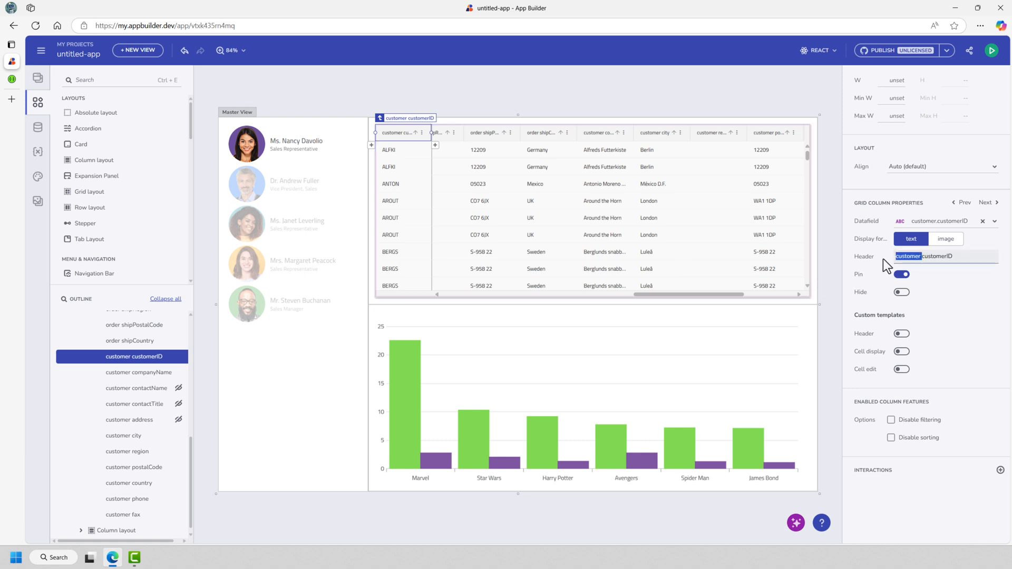
key(BackSpace)
text(C)
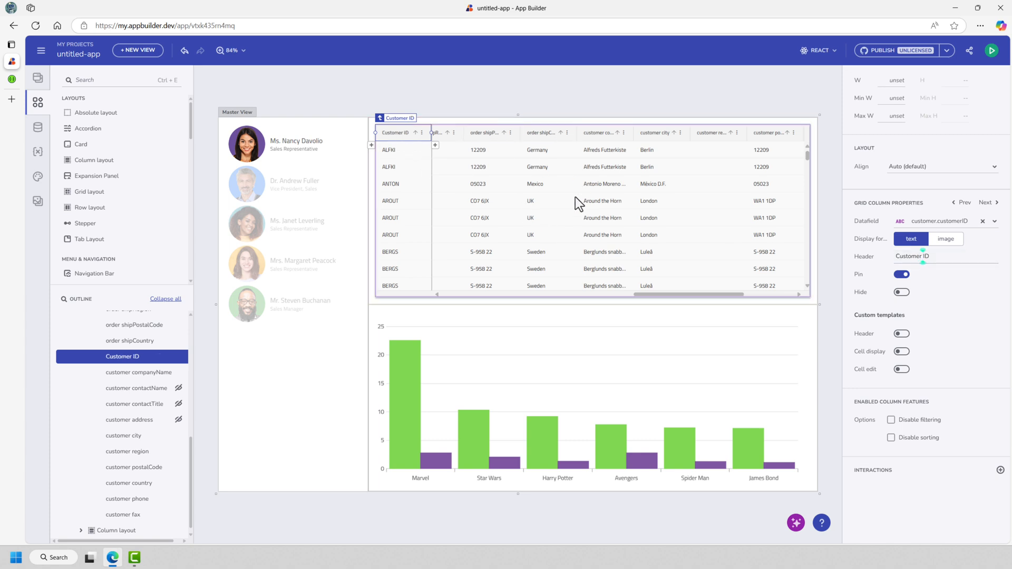
Add the Grid toolbar, Exporting and Row actions features to the orders grid.
click(618, 231)
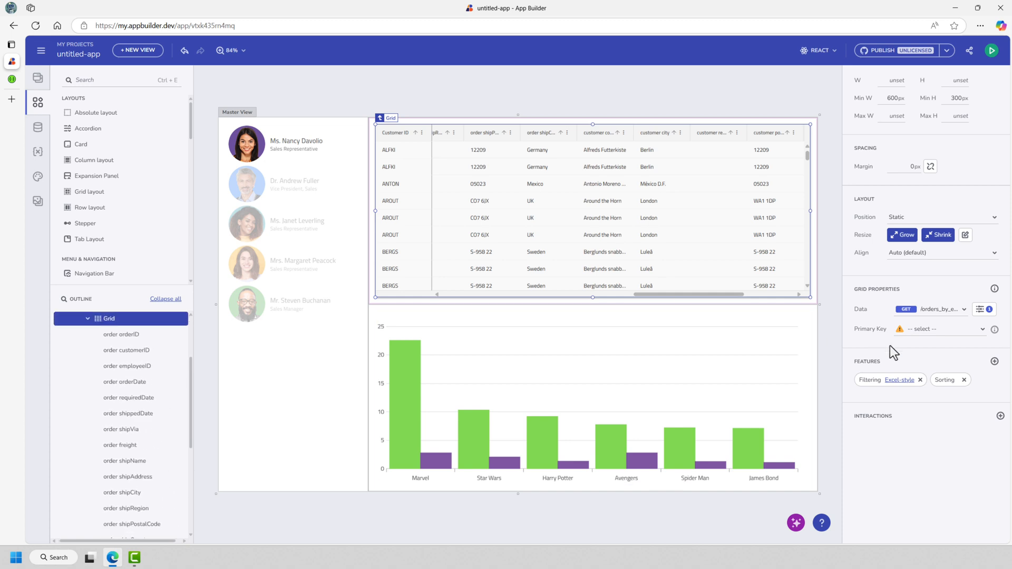
click(994, 362)
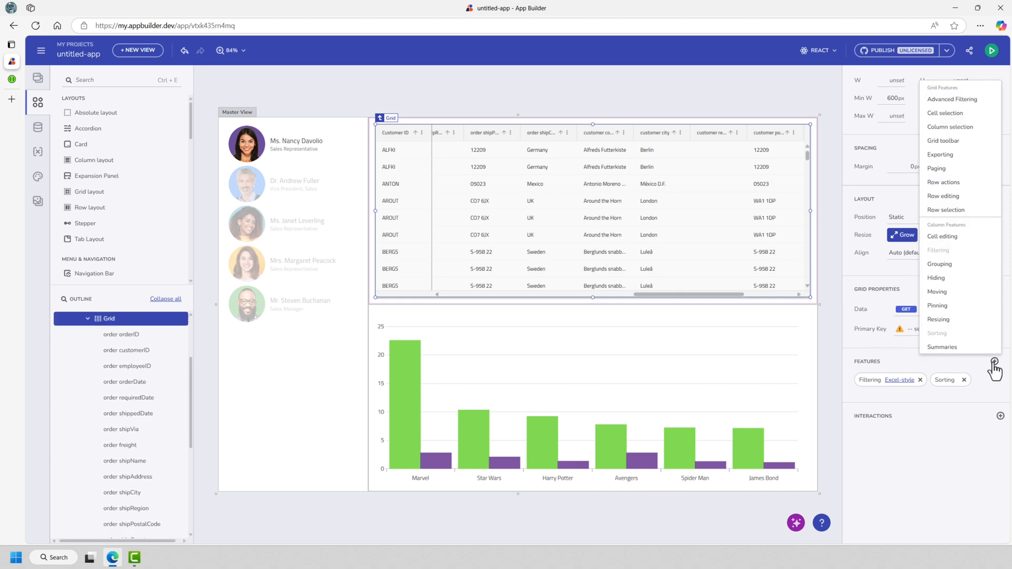
click(947, 141)
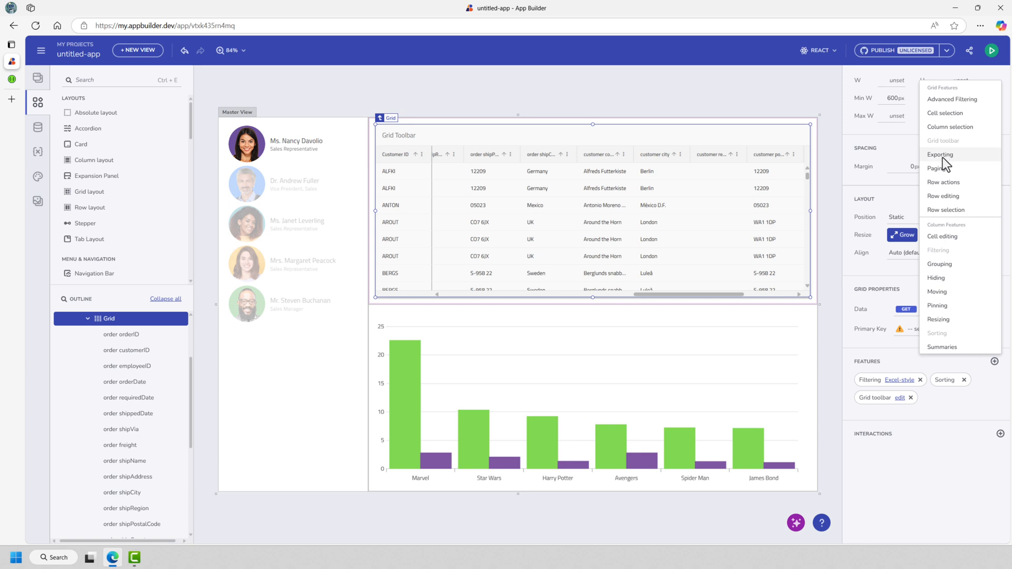
click(942, 156)
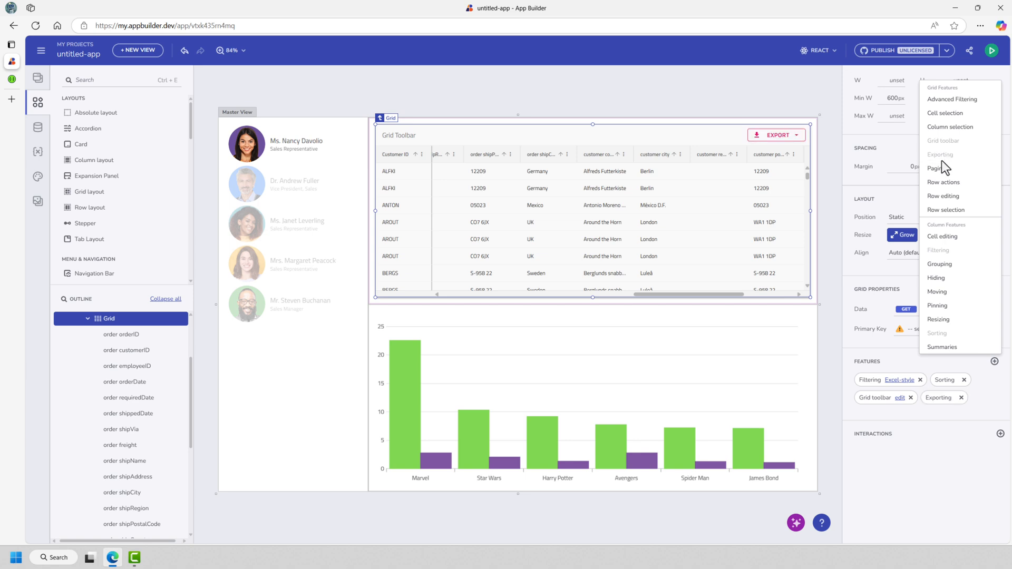
click(940, 184)
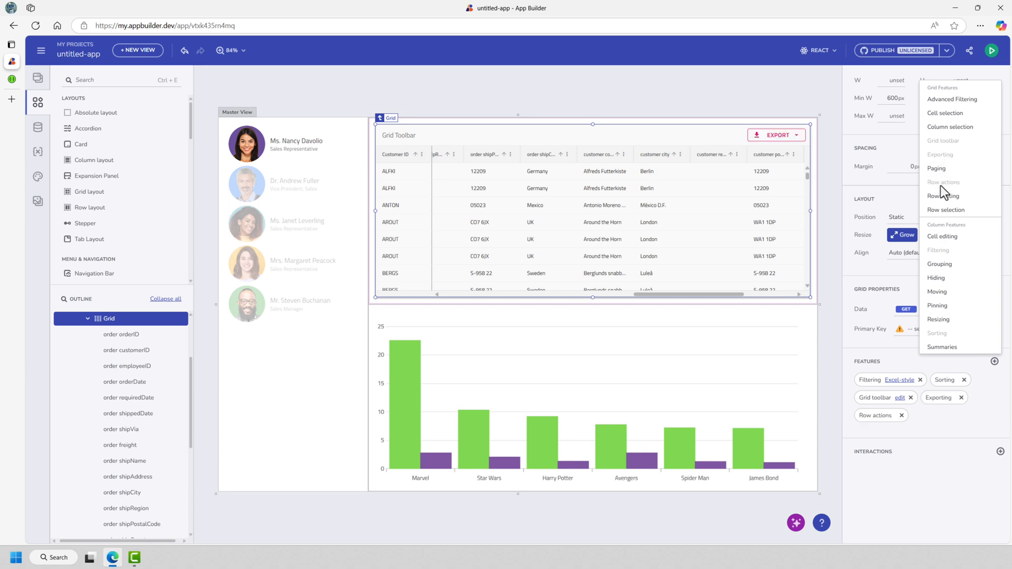
Enable the Grouping, Hiding, Moving, Pinning and Resizing column features on the orders grid.
click(942, 265)
click(941, 277)
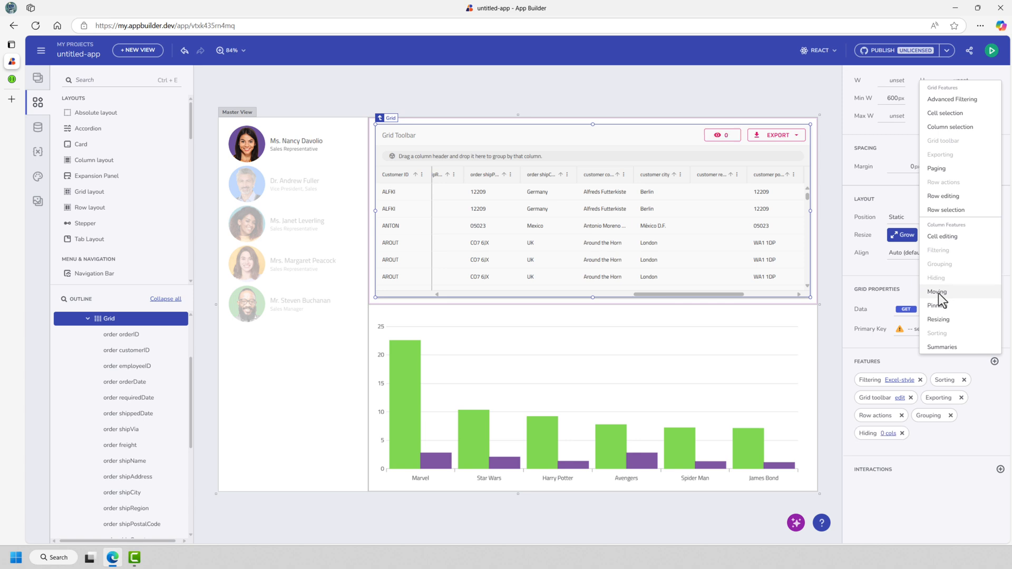
click(938, 291)
click(937, 306)
click(938, 320)
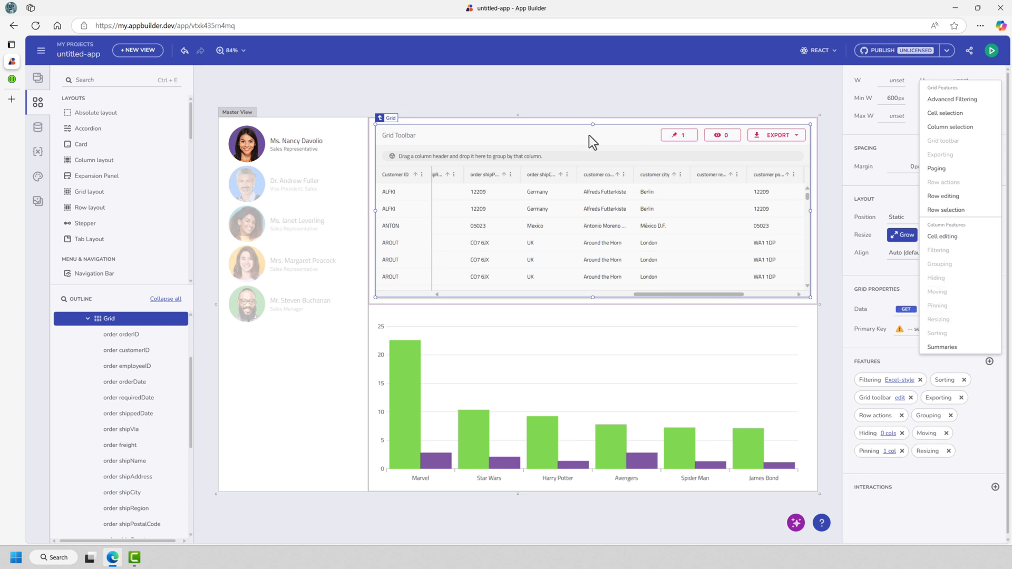
Set the orders grid's toolbar title to React Demo.
click(996, 435)
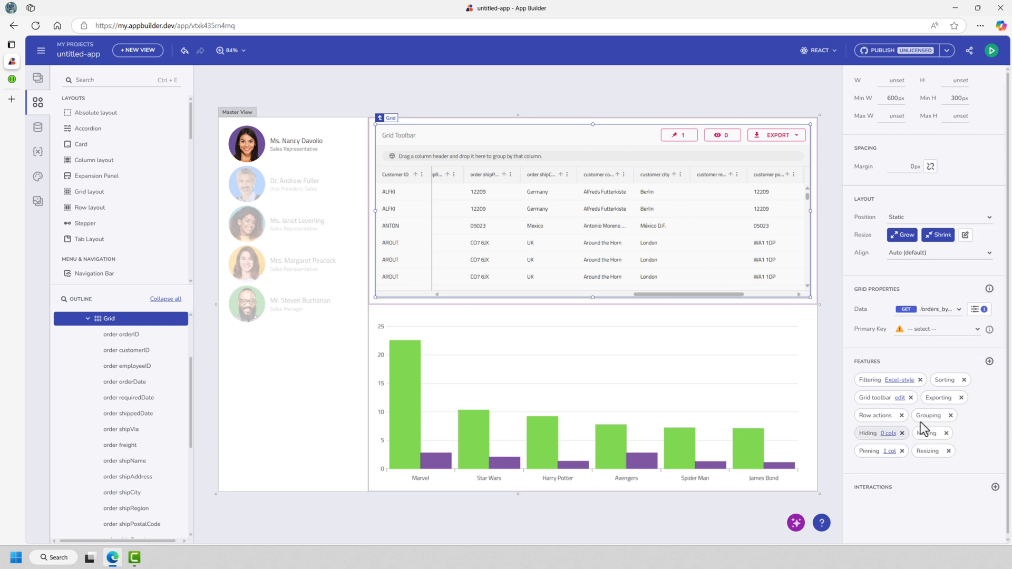
click(900, 399)
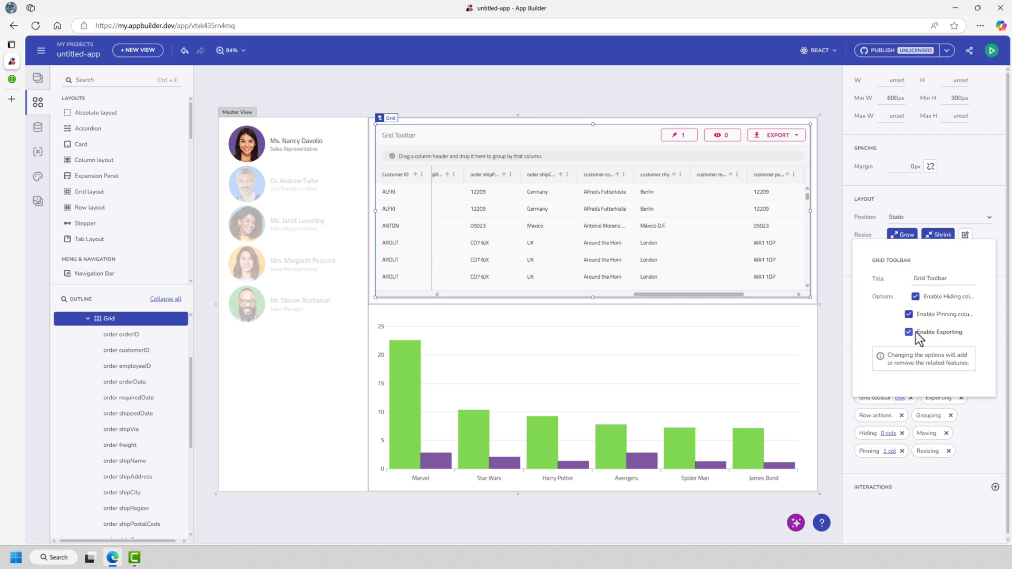
triple_click(958, 279)
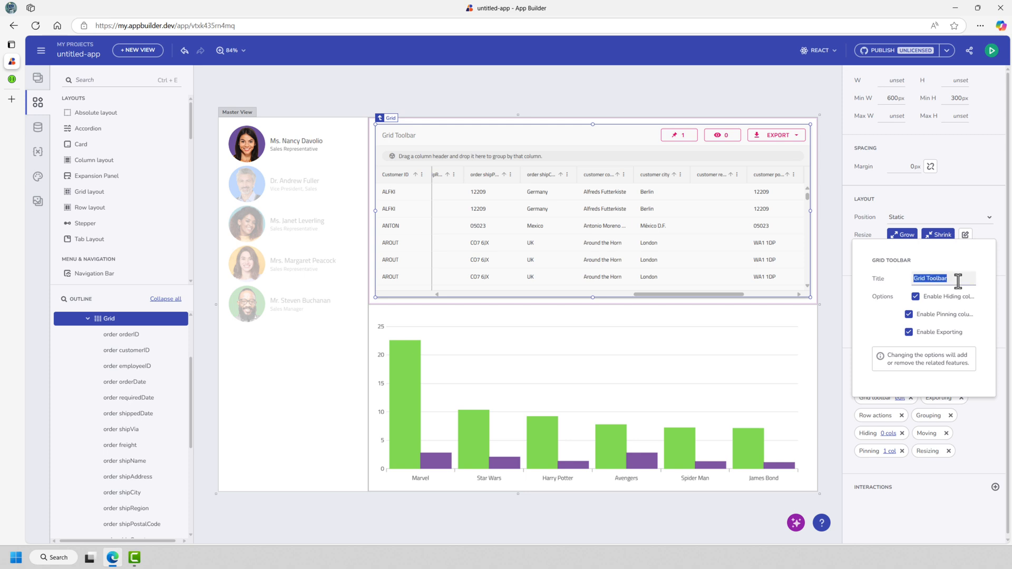
text(React Demo)
click(985, 428)
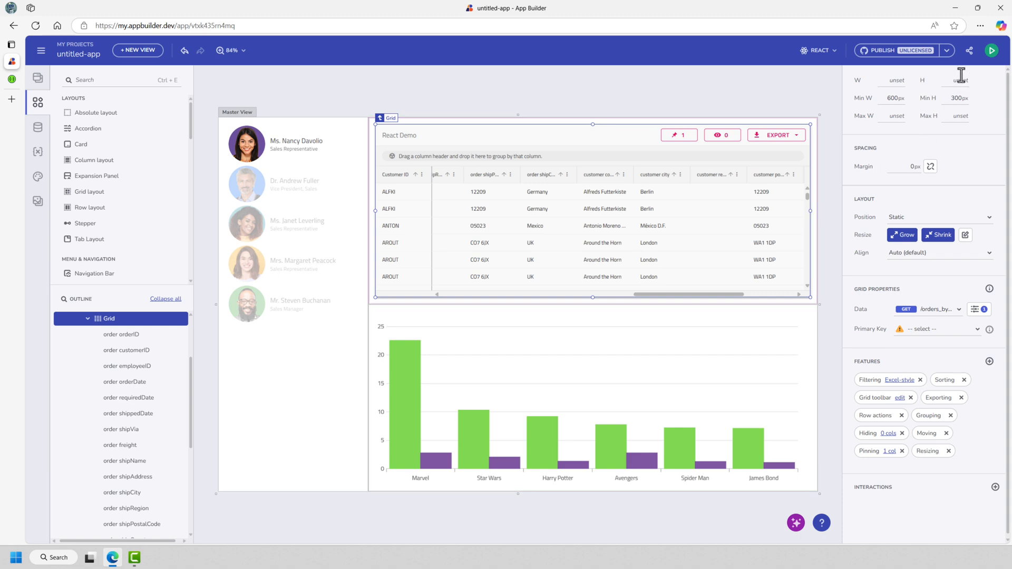
Preview the app to examine the orders grid's export, column visibility and column pinning options, and return to the editor.
click(990, 50)
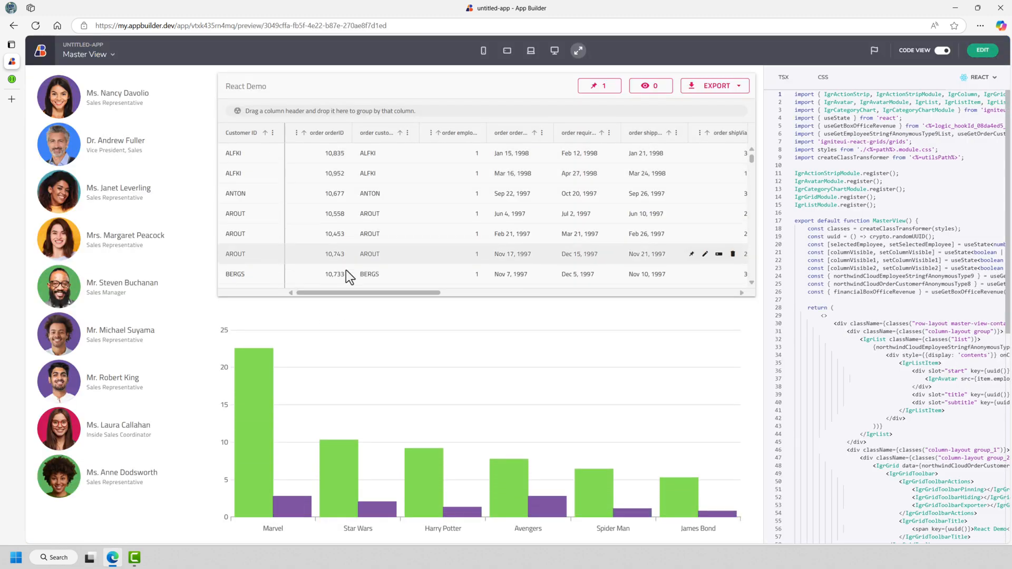
drag(342, 293, 321, 299)
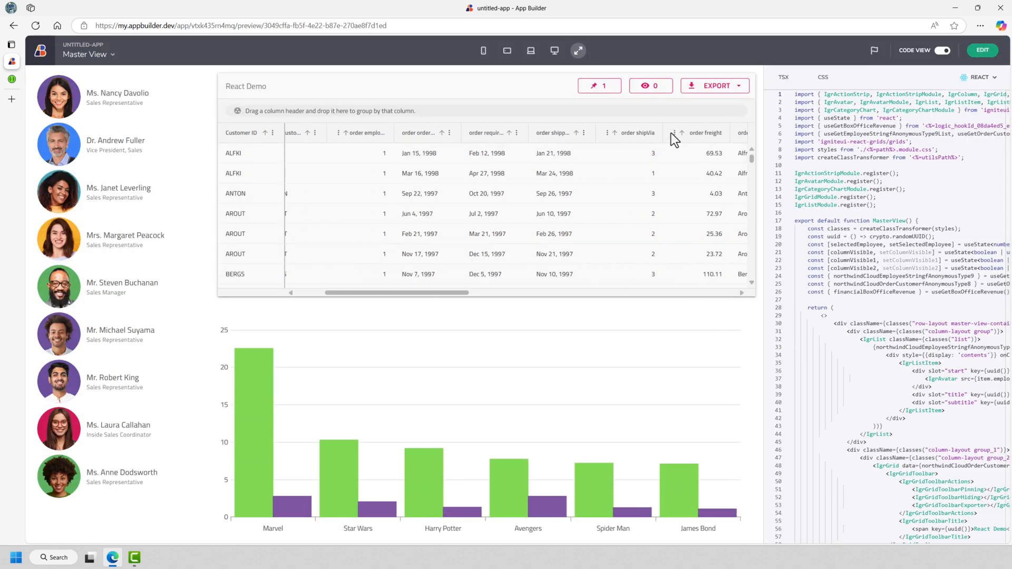
click(712, 87)
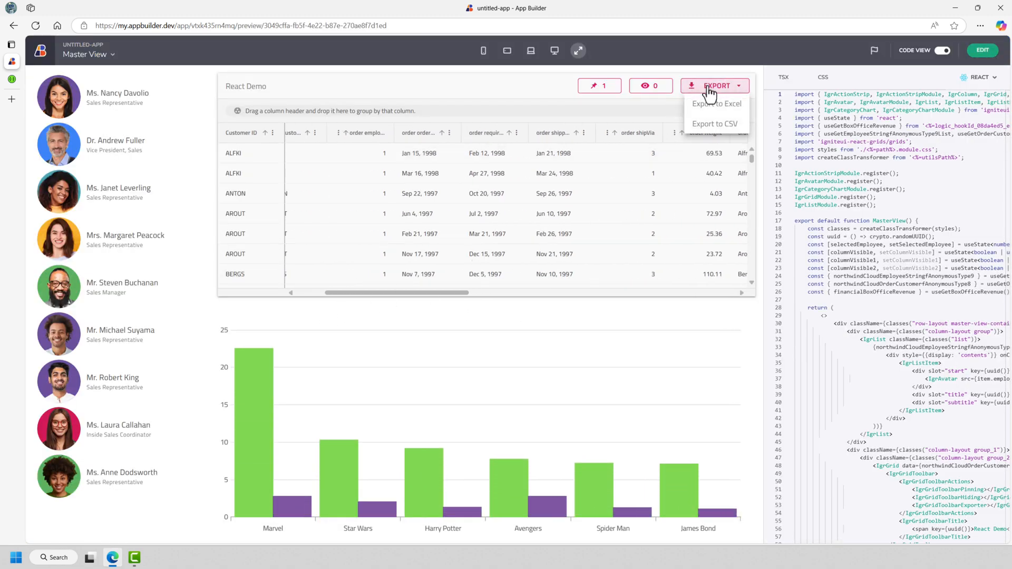
click(648, 87)
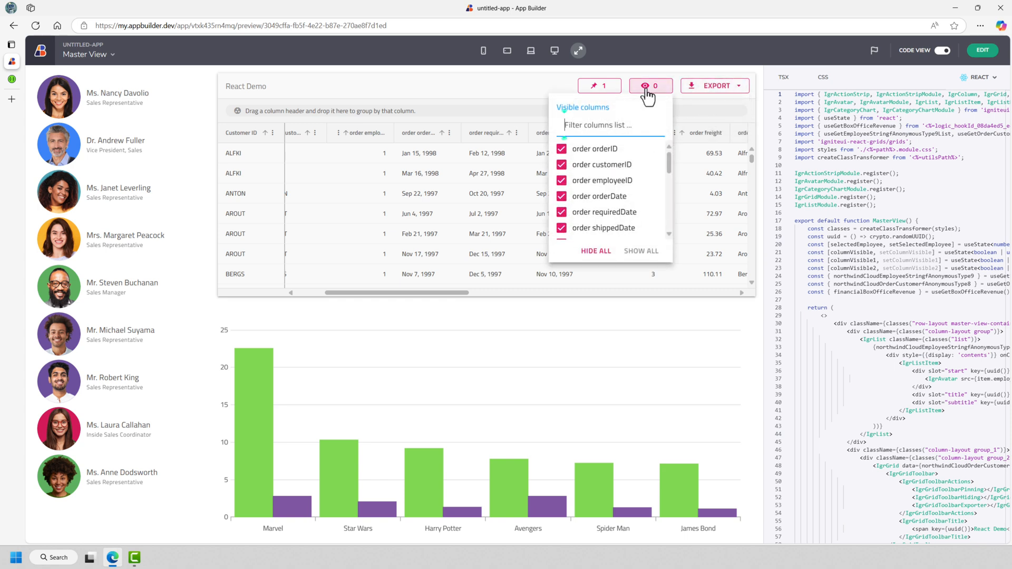
click(649, 89)
click(609, 90)
click(610, 91)
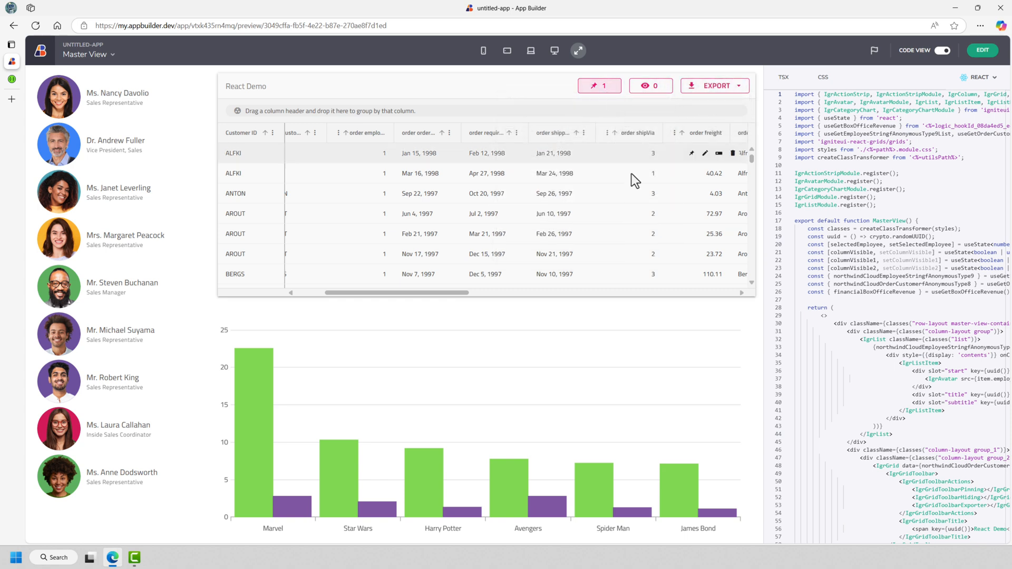
click(982, 53)
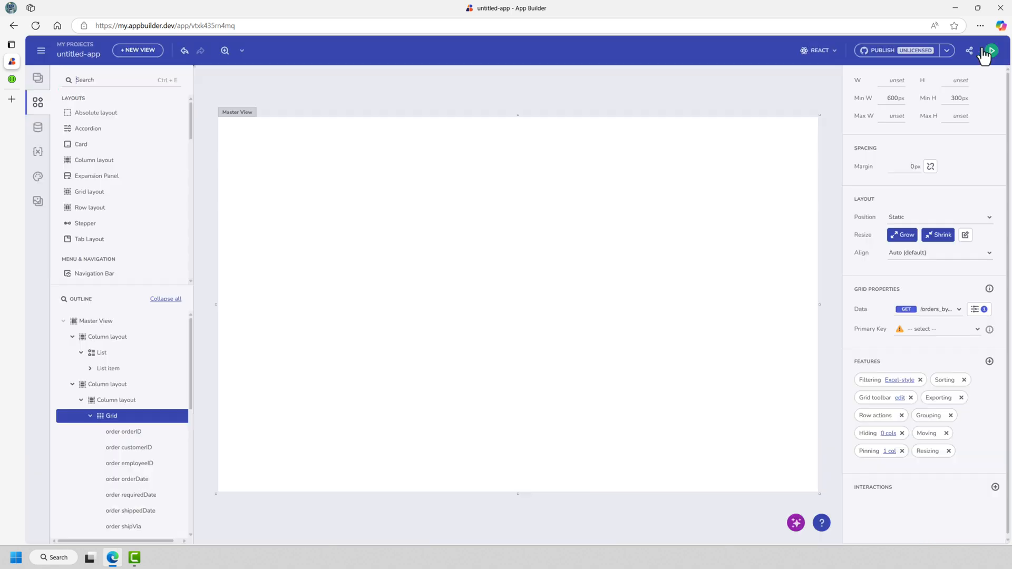
Bind the category chart to the NorthwindCloud /employee_orders/{employeeId} endpoint.
click(531, 390)
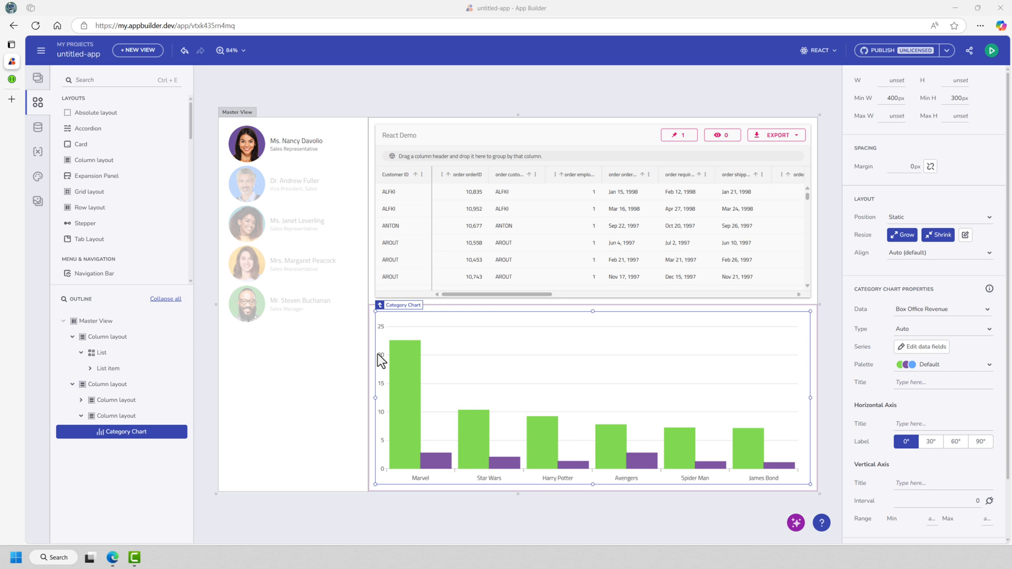
click(405, 356)
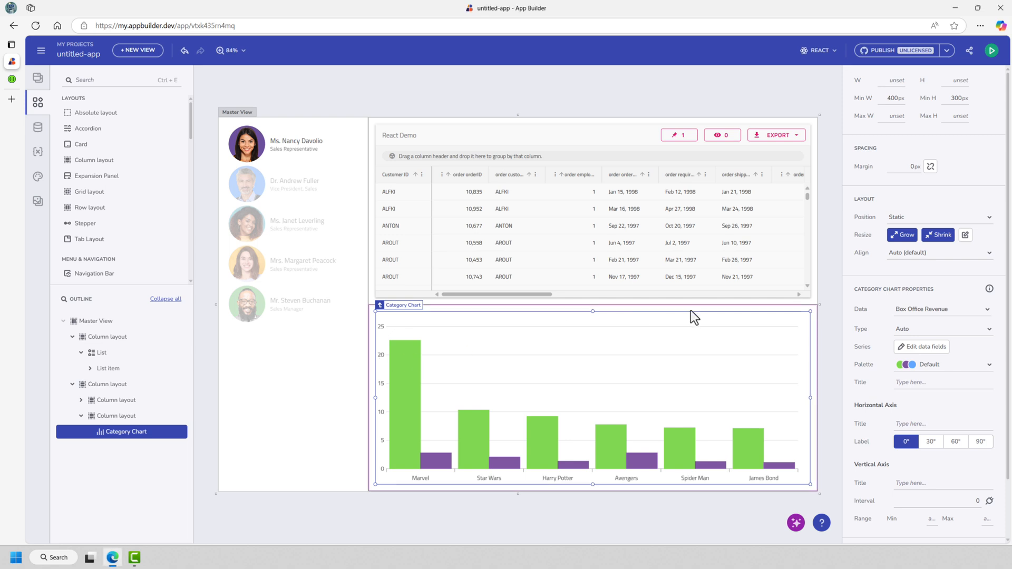
click(910, 313)
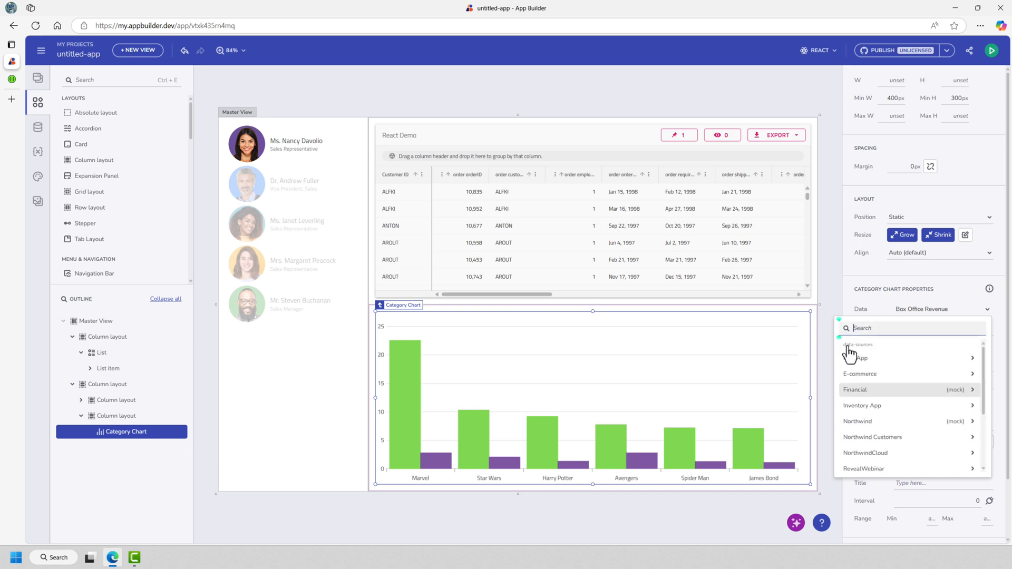
click(895, 454)
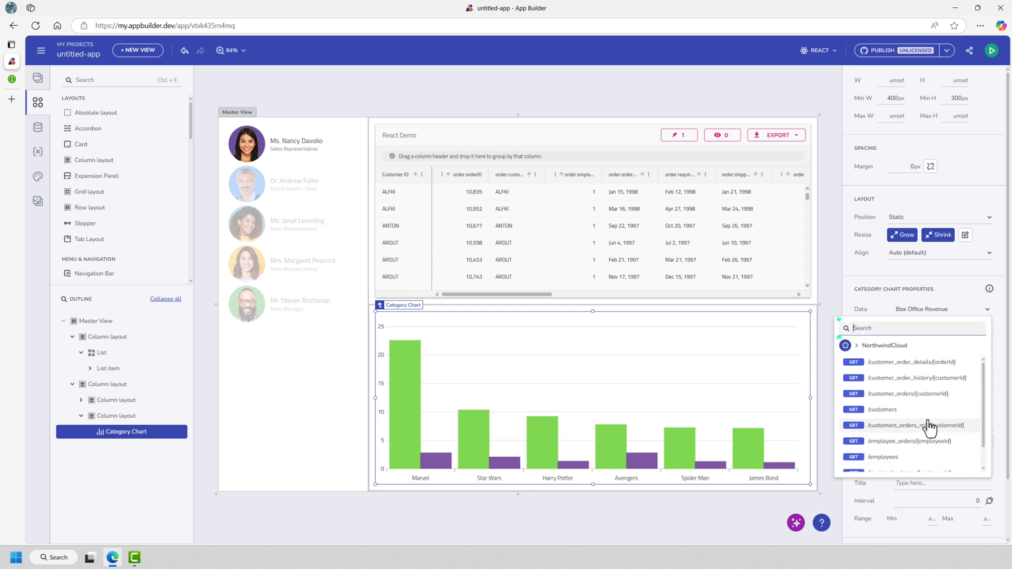
text(employee)
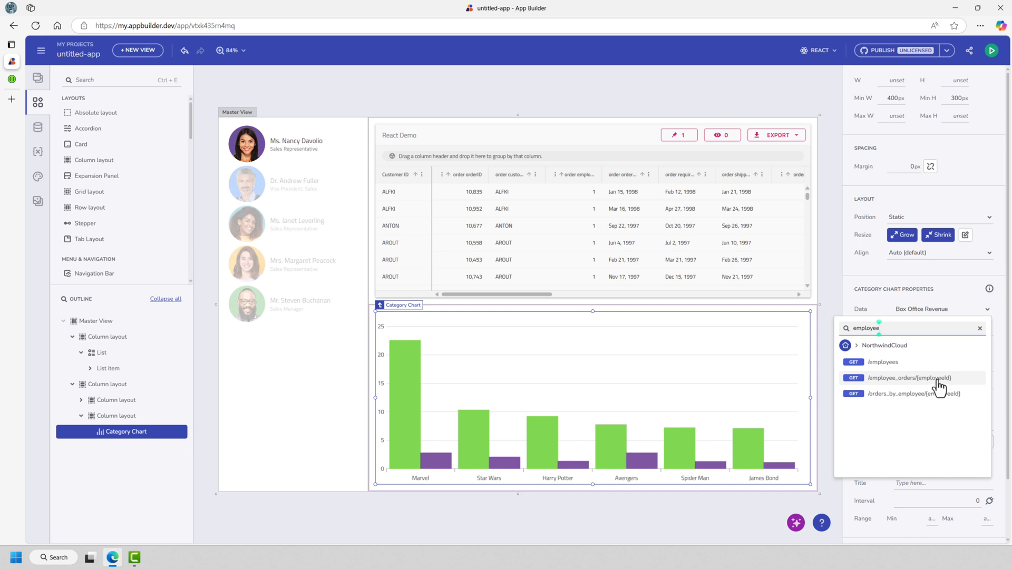
click(909, 378)
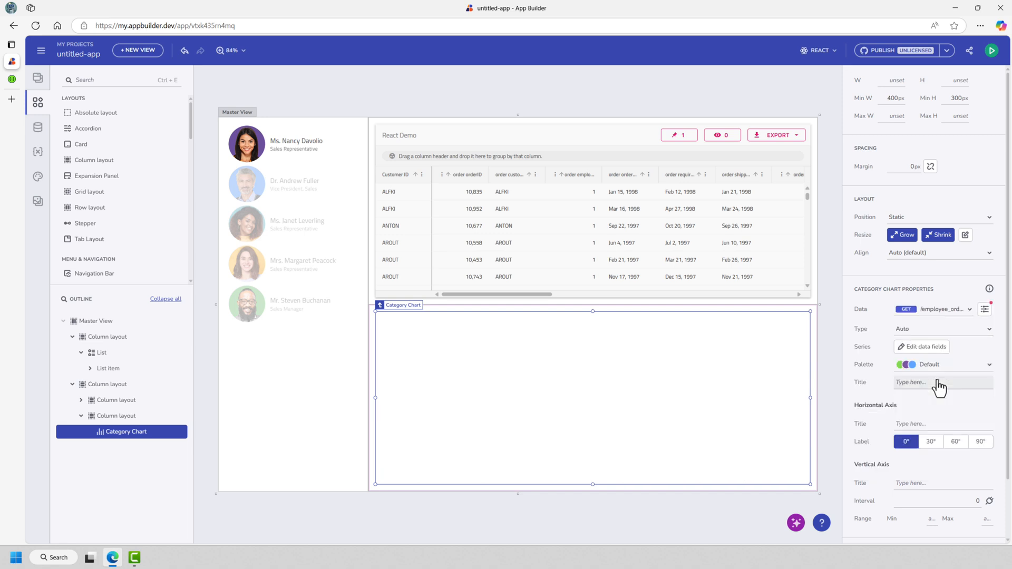
Connect the chart data's employeeId path parameter to the selectedEmployee variable.
click(984, 310)
click(612, 272)
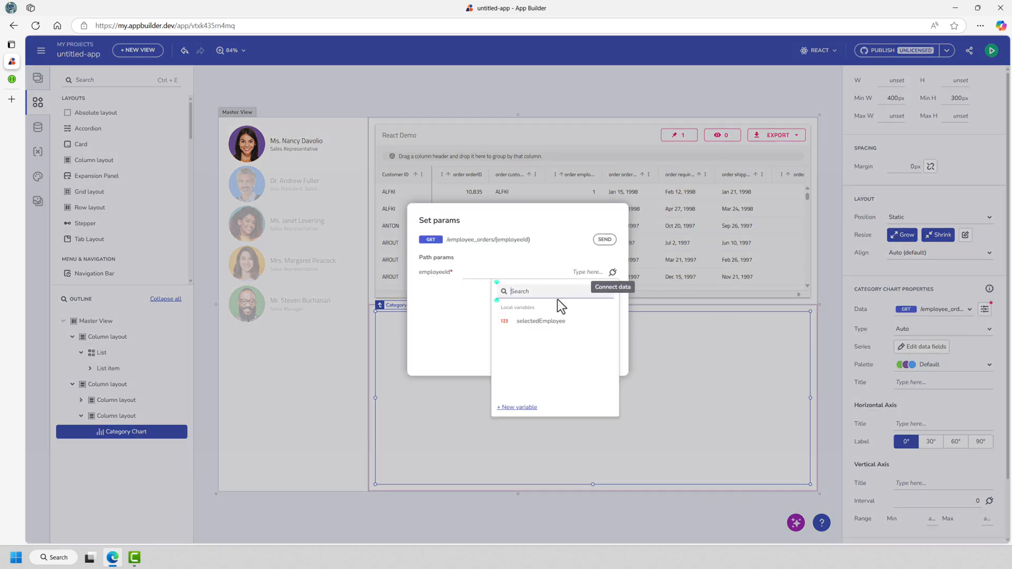
click(530, 323)
click(602, 359)
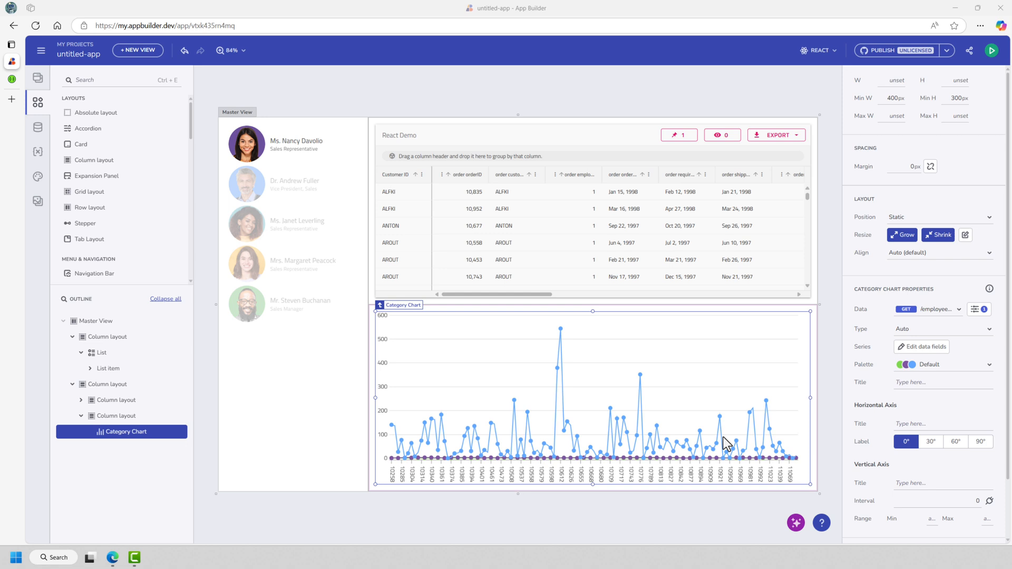
Use customerID as the category field for the chart's horizontal axis.
click(925, 347)
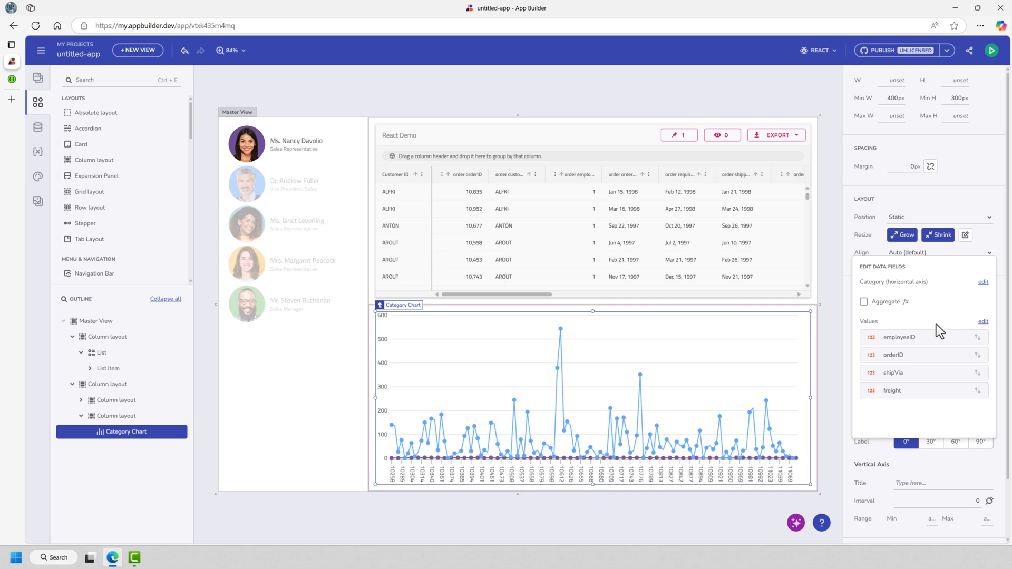
click(985, 282)
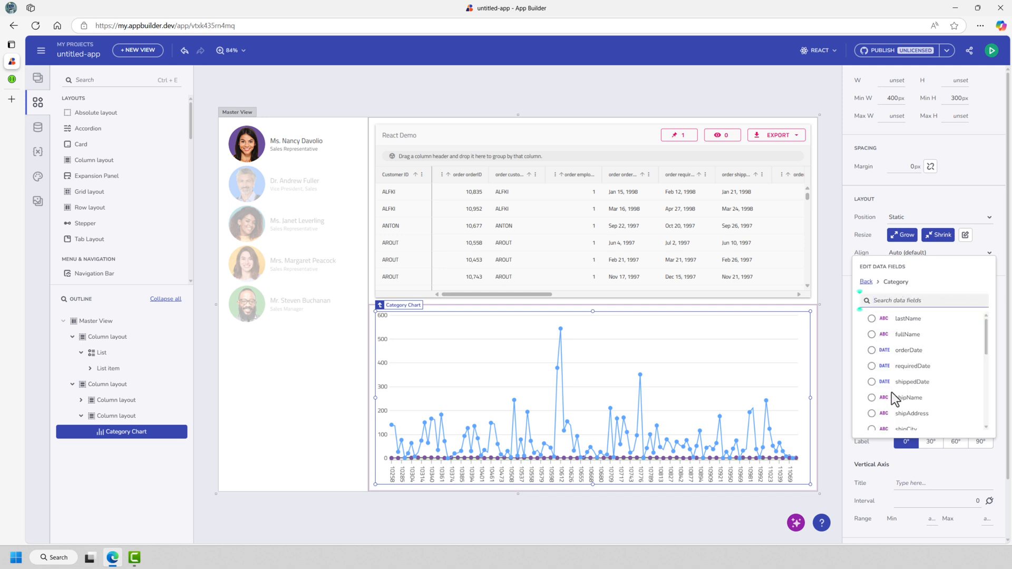
scroll(890, 393, down, 2)
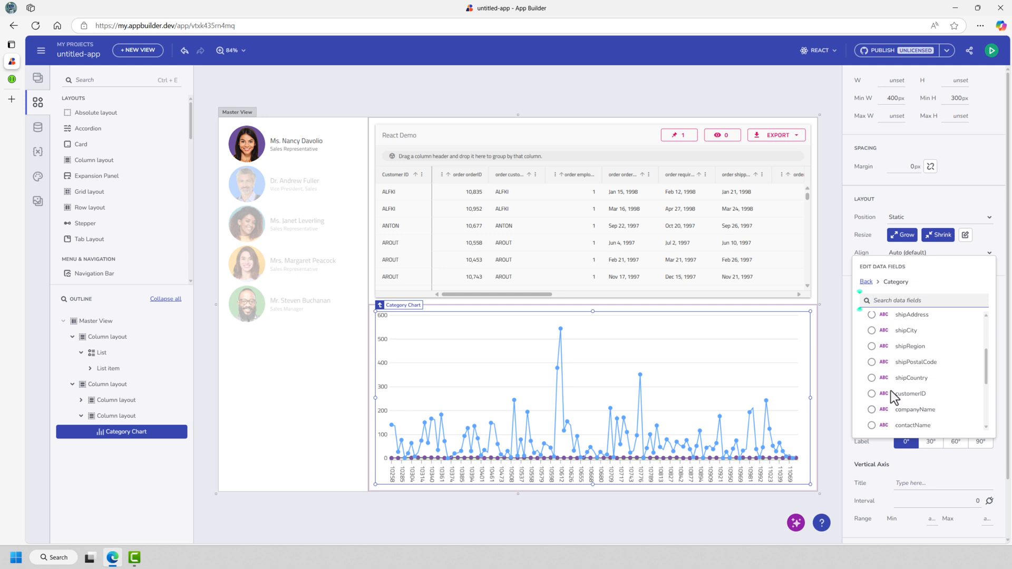
click(902, 301)
text(cus)
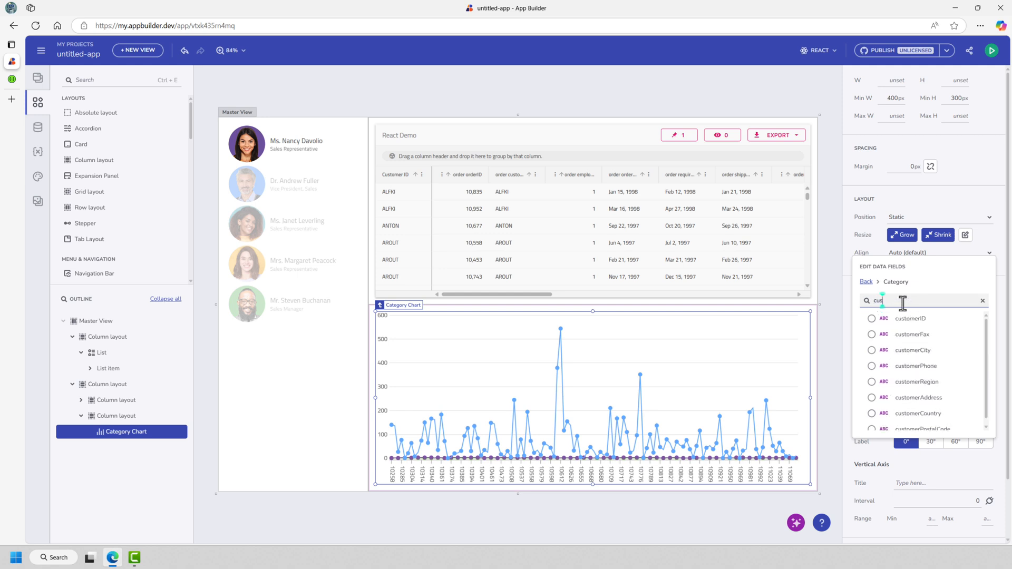
click(903, 318)
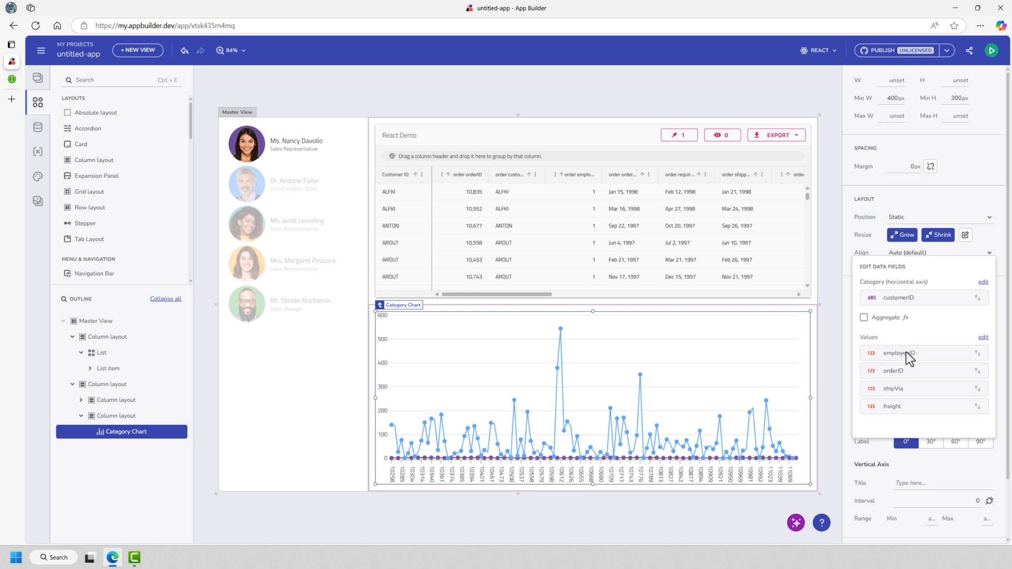
Remove employeeID, shipVia and freight from the chart's values, keeping only orderID.
click(983, 338)
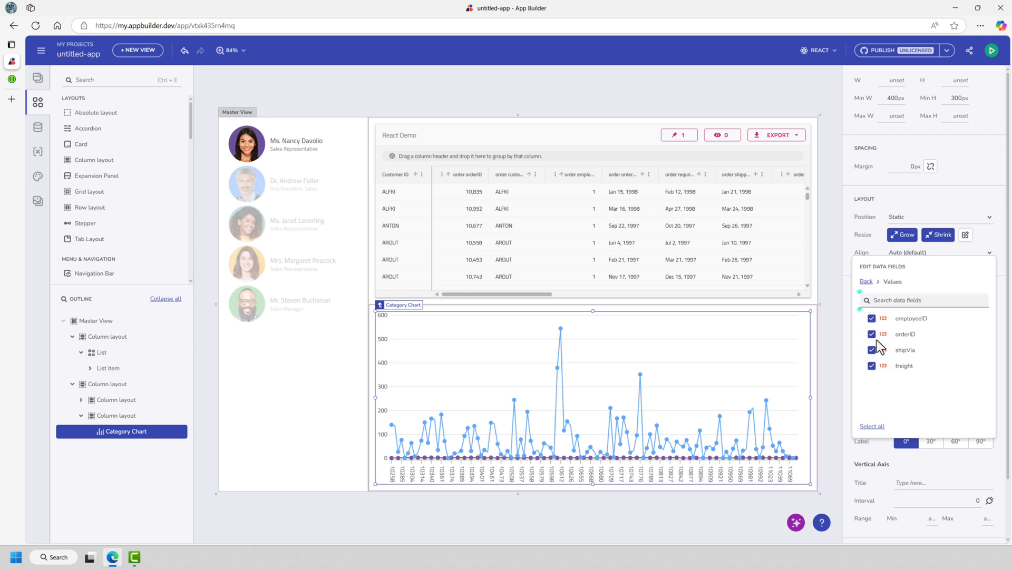
click(871, 320)
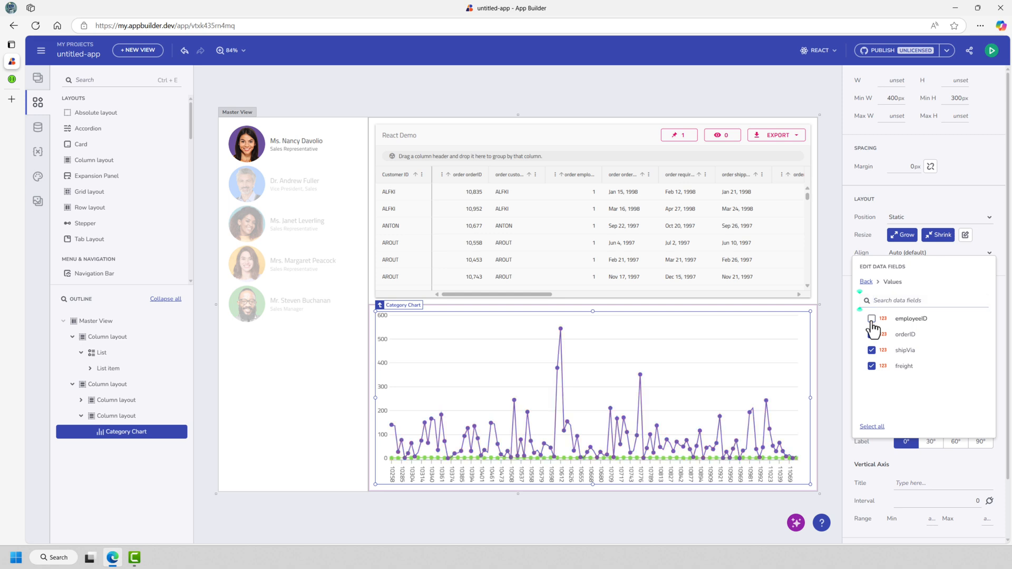
click(871, 350)
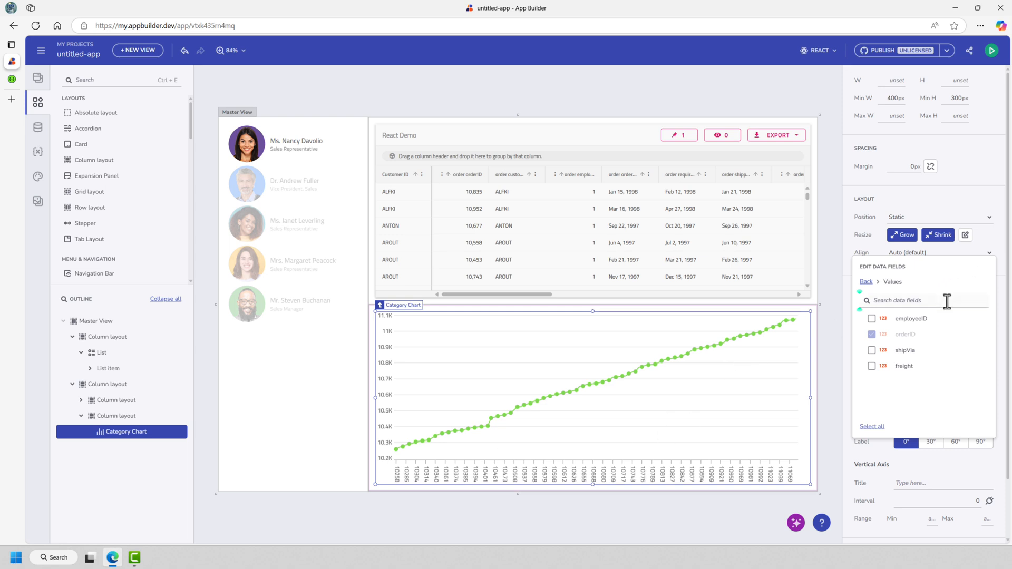
click(866, 281)
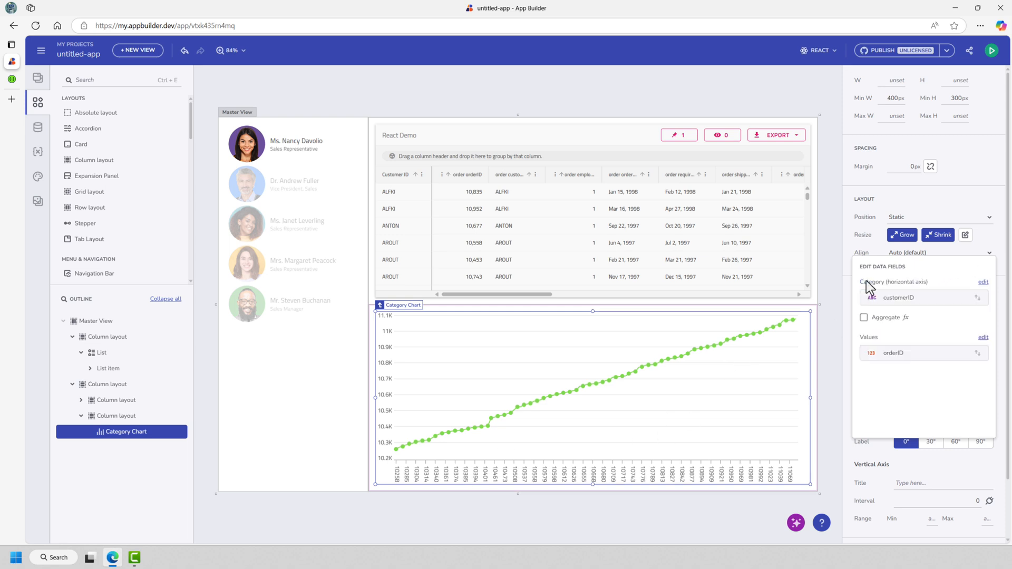
Aggregate the chart data by customerID with COUNT as the function for orderID.
click(863, 317)
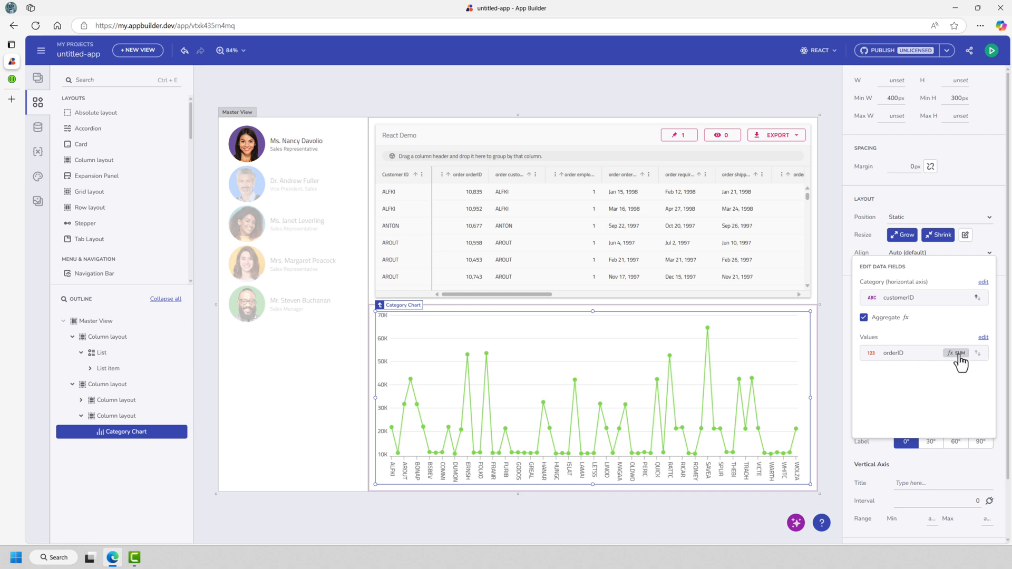
click(956, 353)
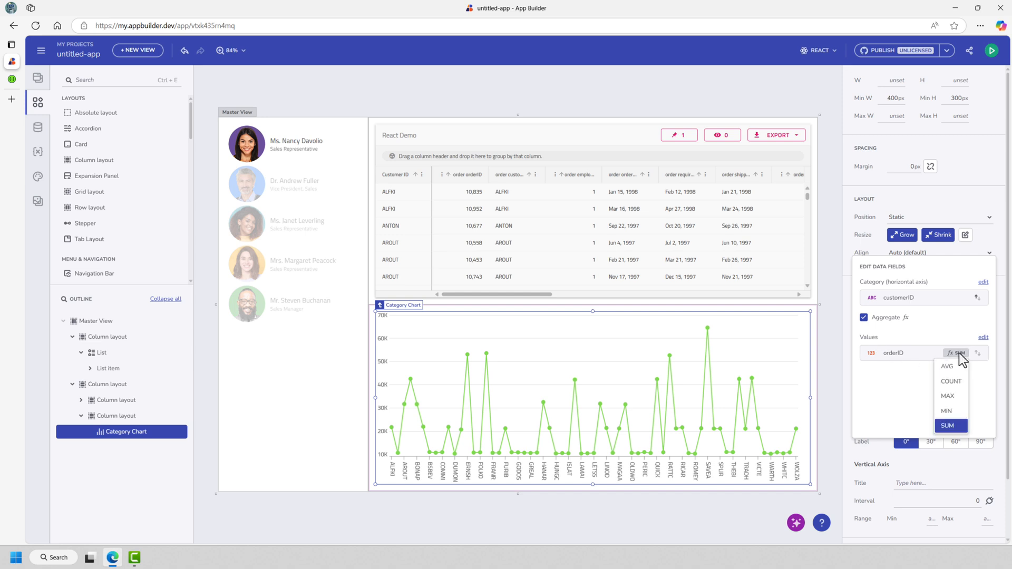
click(958, 390)
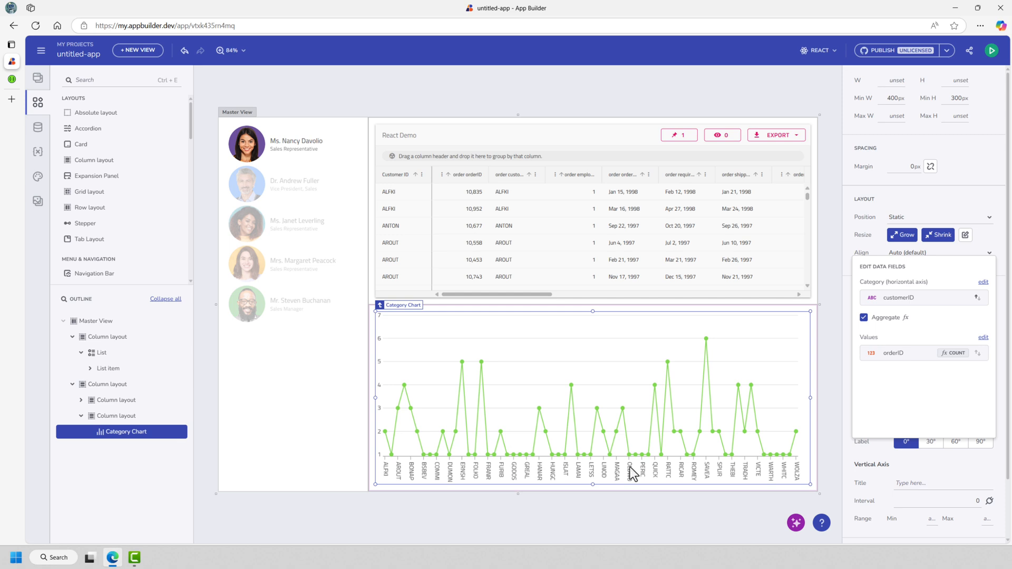
click(936, 468)
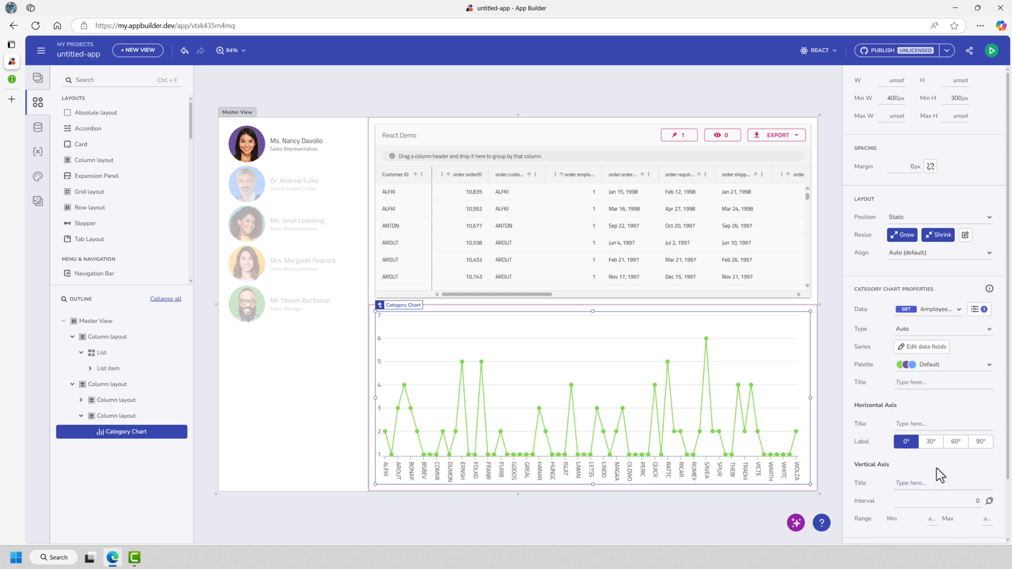
Set the category chart's title to "Orders by Customer (by this Salesperson)".
click(934, 383)
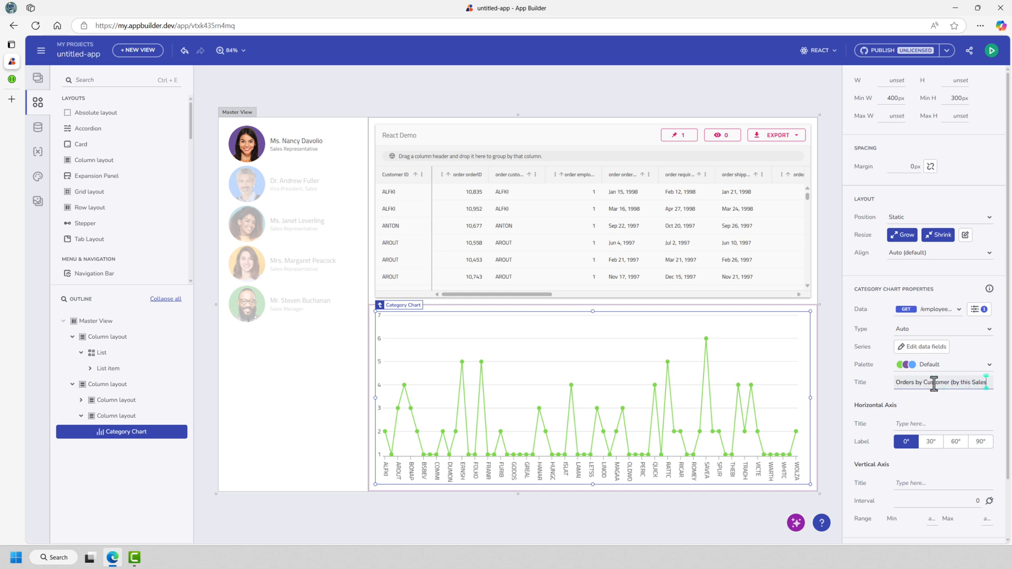
text(erson))
key(Return)
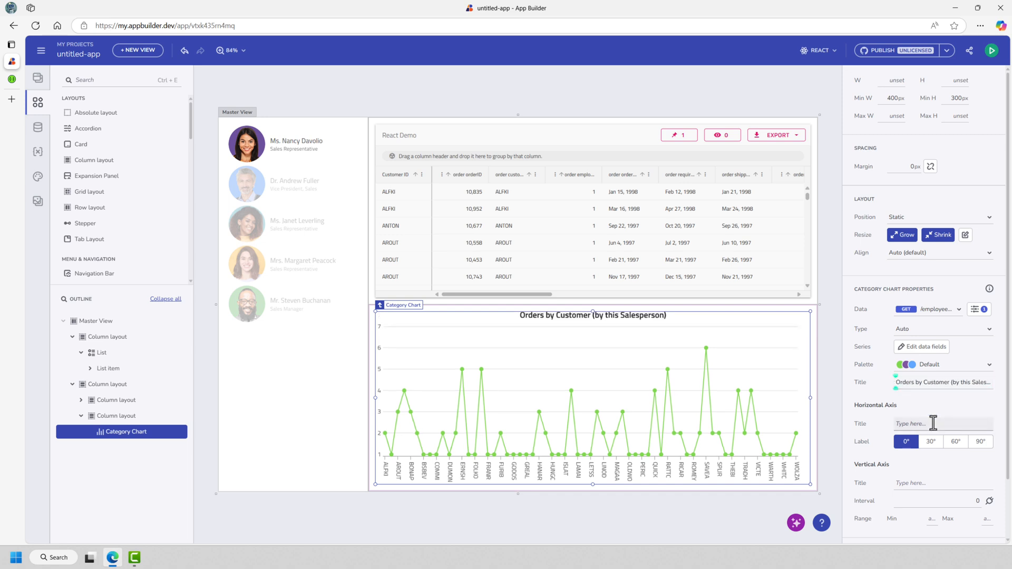
Set the chart's vertical axis interval to 1 and its range minimum to 0.
scroll(933, 481, down, 2)
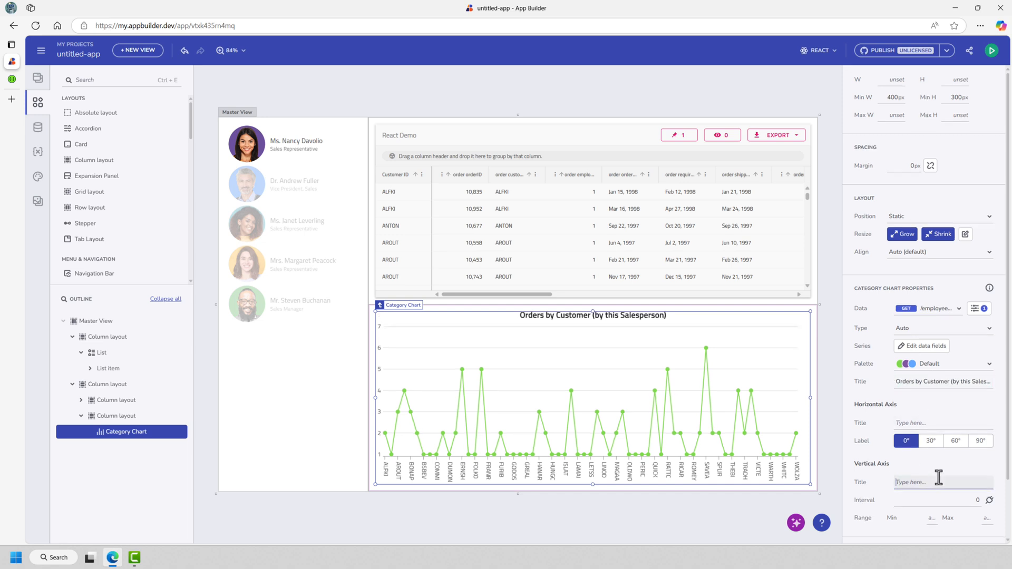
click(924, 438)
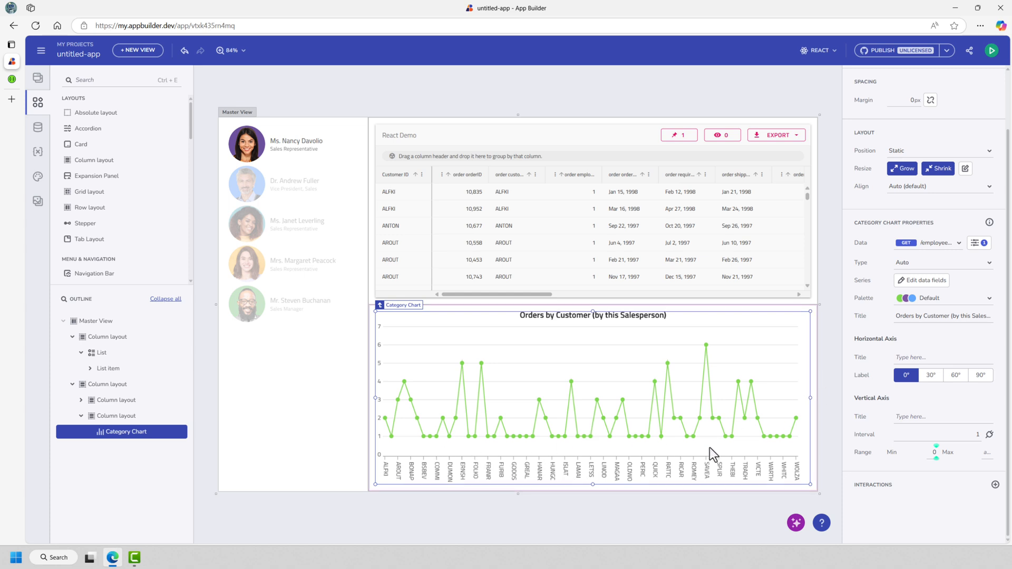
Change the category chart's type to Column.
click(950, 263)
click(917, 316)
click(948, 264)
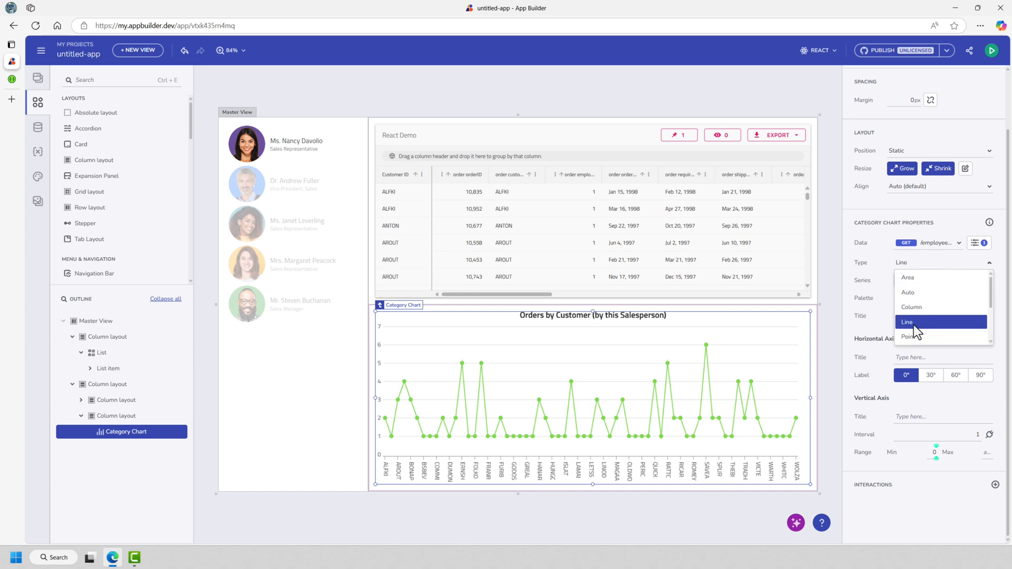
click(911, 309)
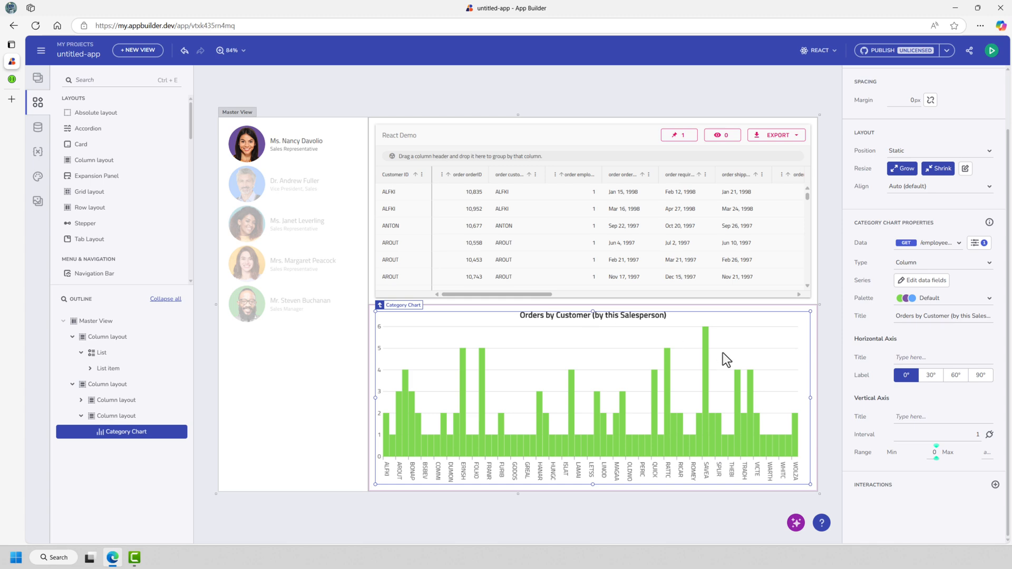
Preview the app, check that the orders grid and chart follow several different employee selections, and return to the editor.
click(991, 50)
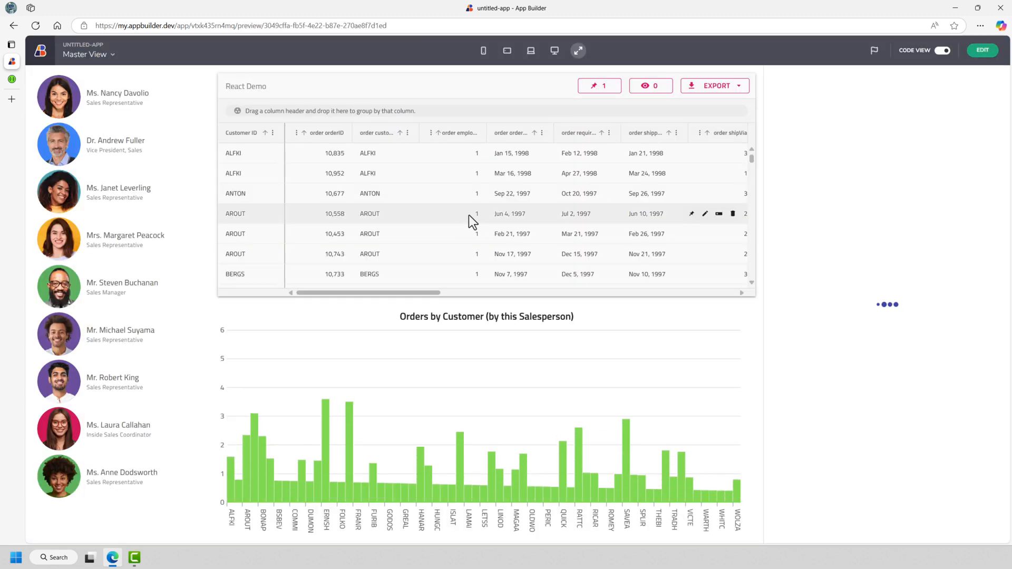
click(122, 143)
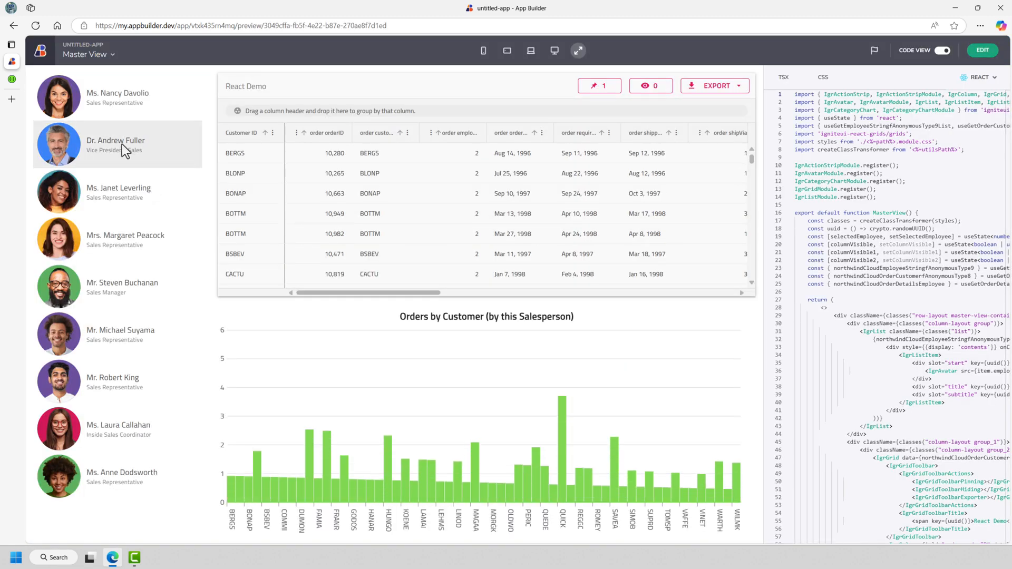
click(112, 197)
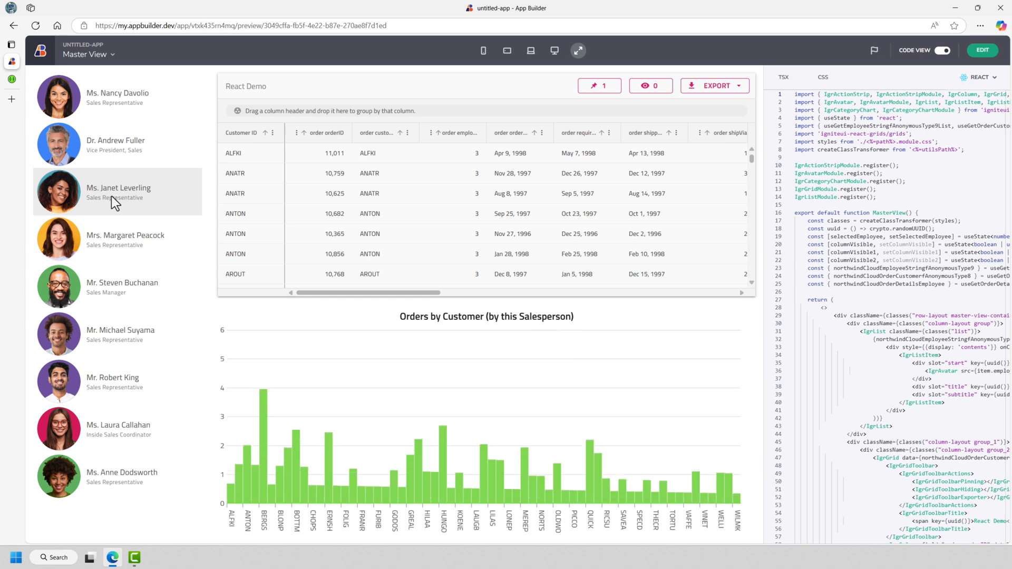
click(112, 258)
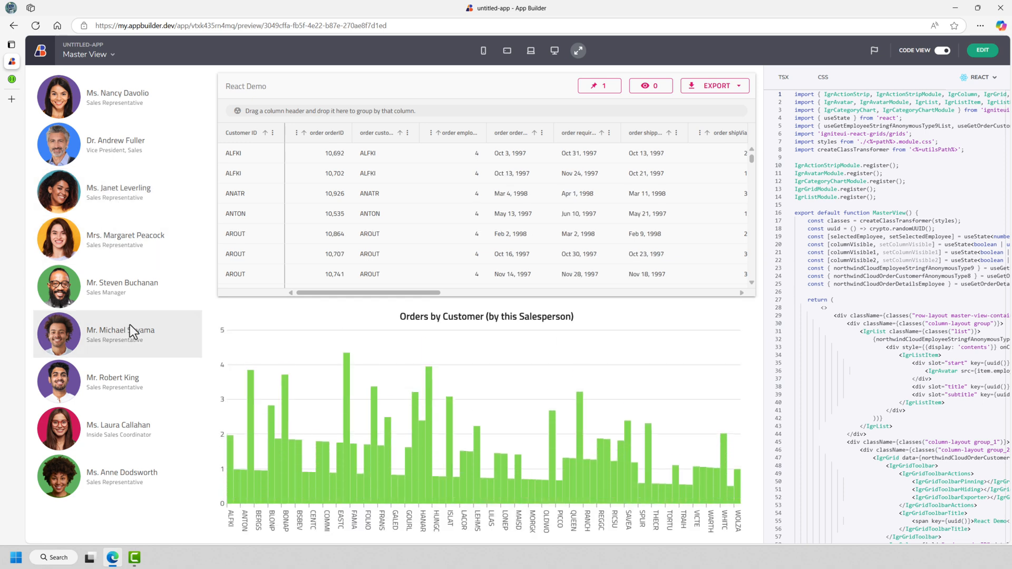
click(116, 339)
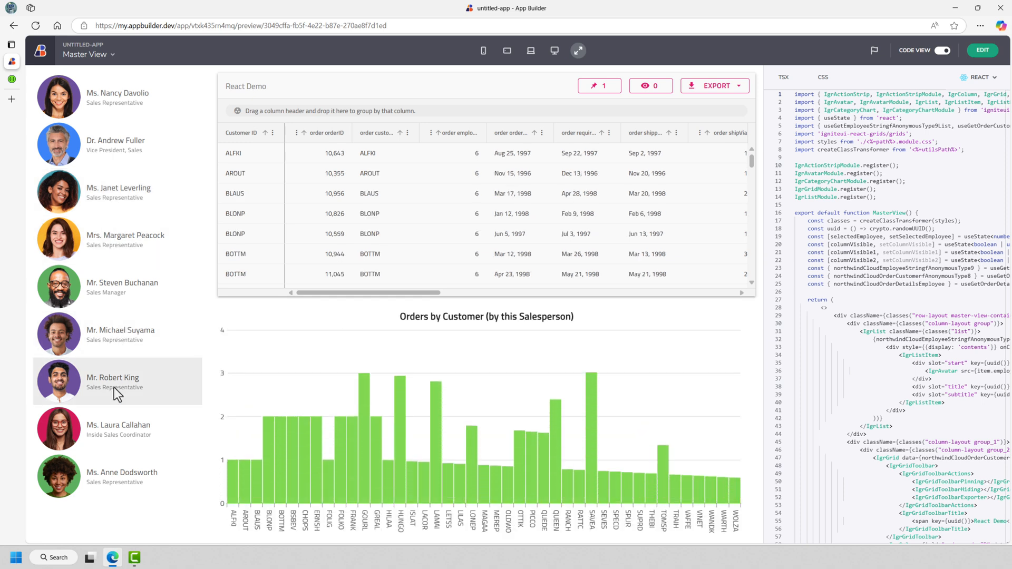
click(114, 388)
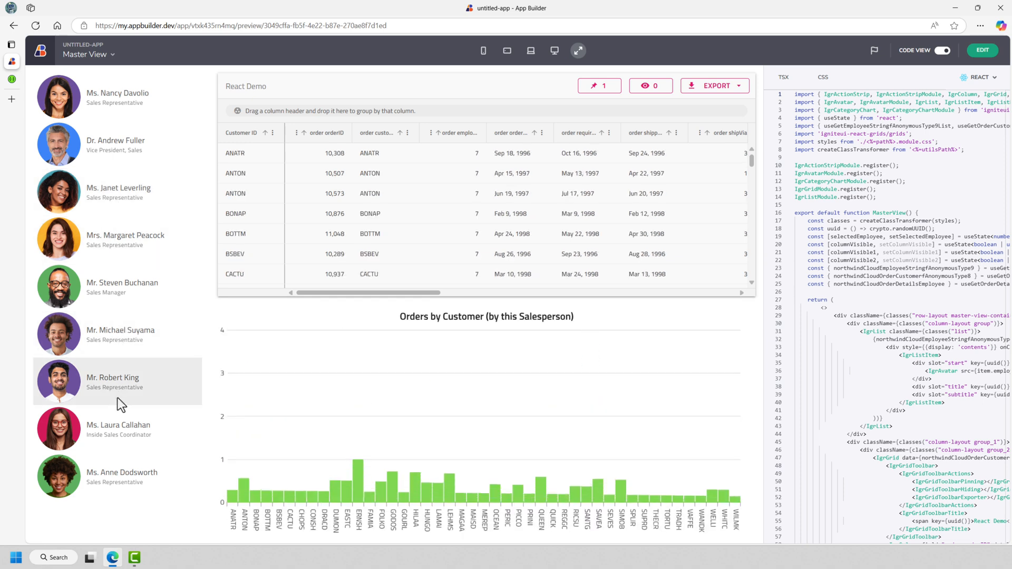
click(124, 456)
click(99, 350)
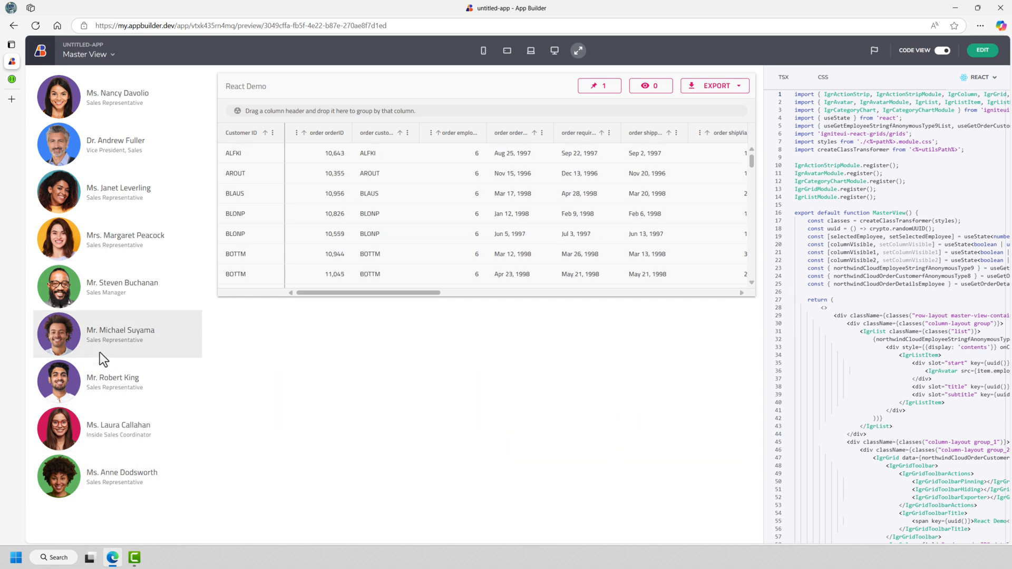
click(119, 273)
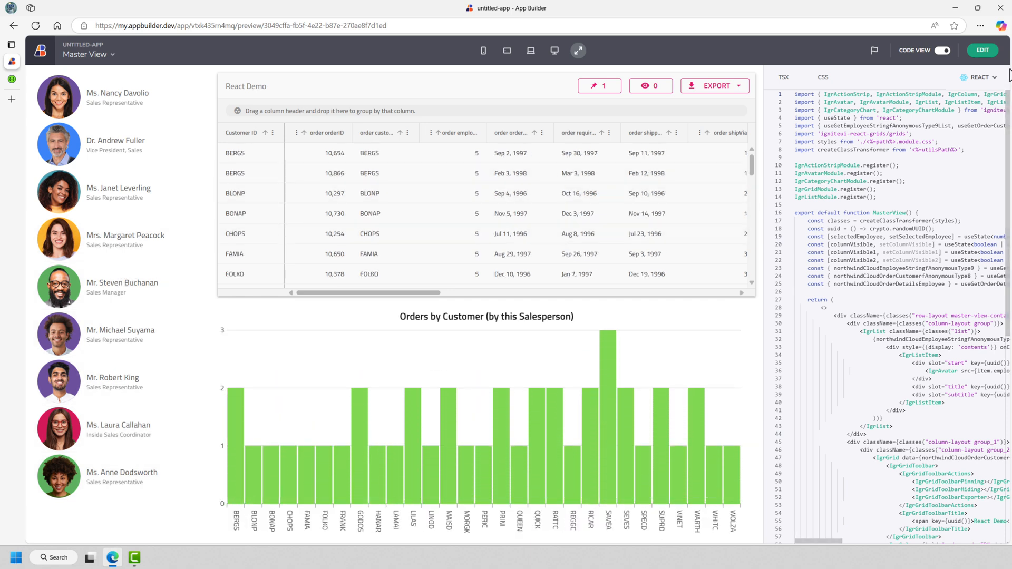
click(982, 50)
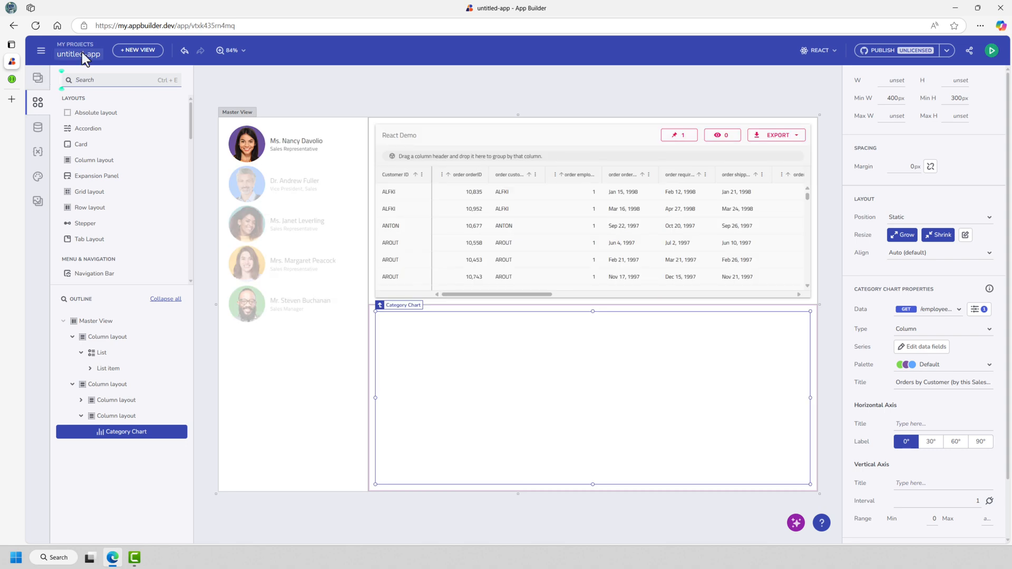
Rename the app as WebinarDemo01.
click(84, 54)
text(We)
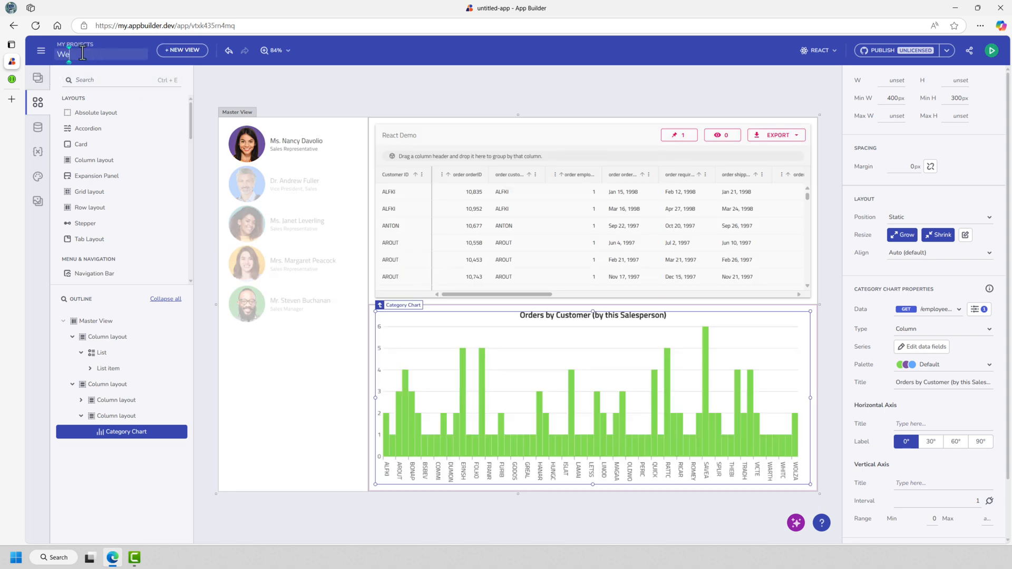
text(binarDemo01)
click(336, 84)
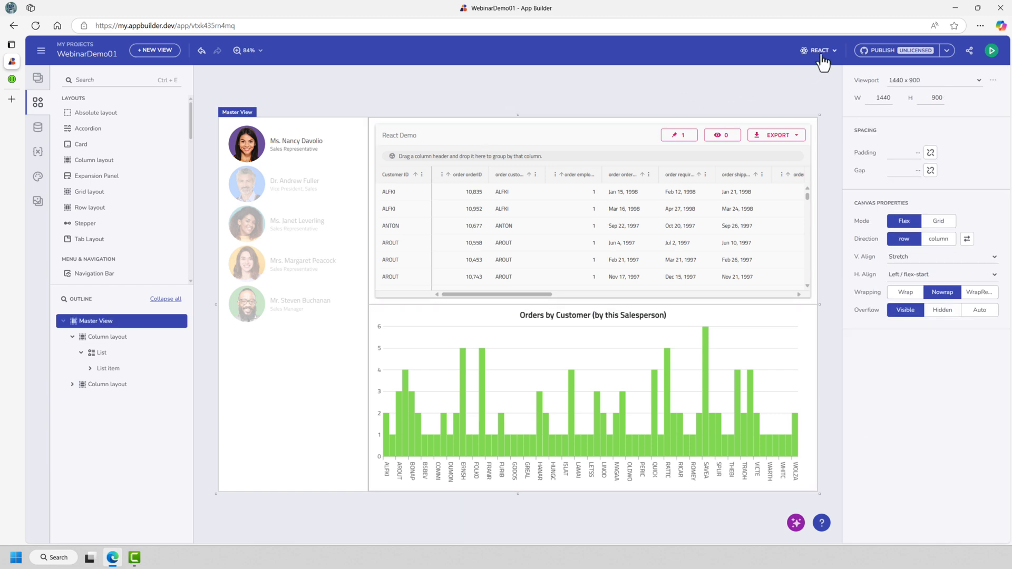
Publish the React app to a new public GitHub repository named DemoWebinar01.
click(898, 59)
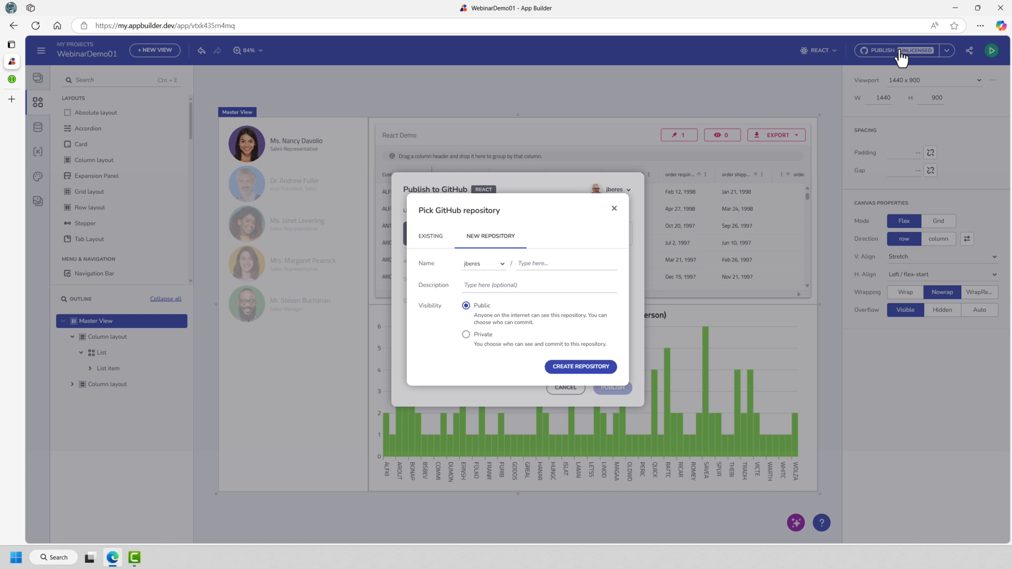
click(546, 264)
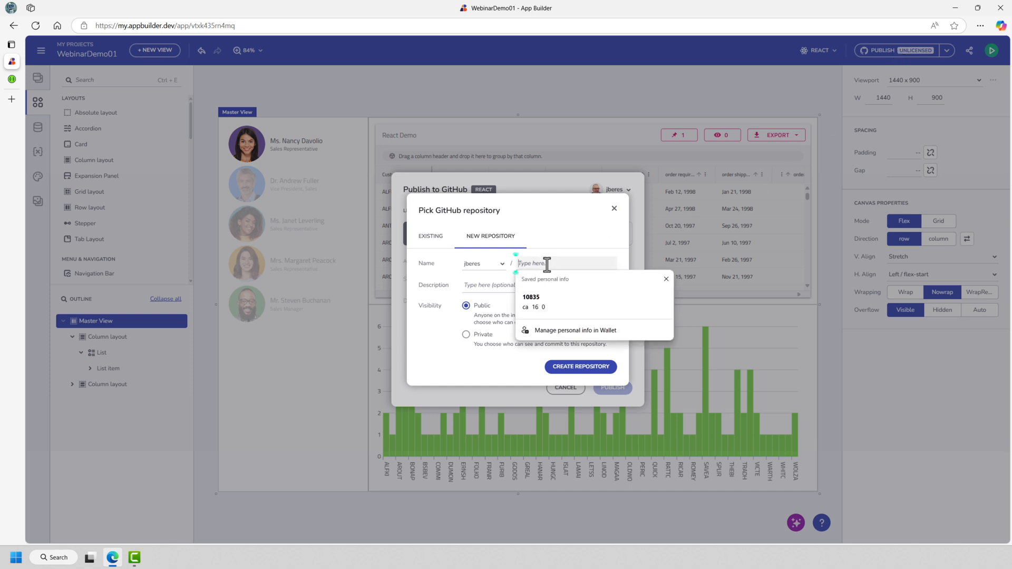
text(DemoWebinar01)
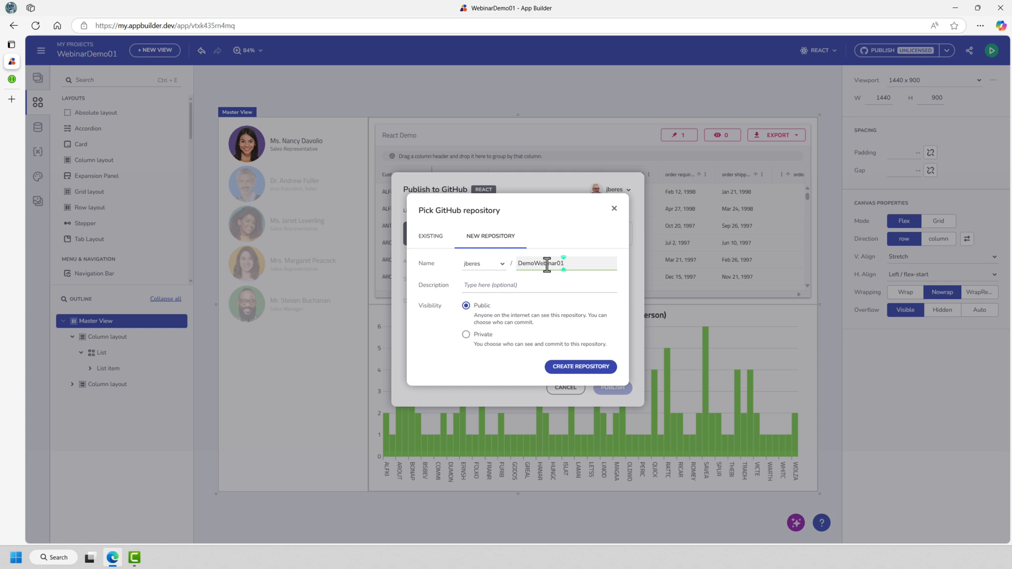
click(579, 366)
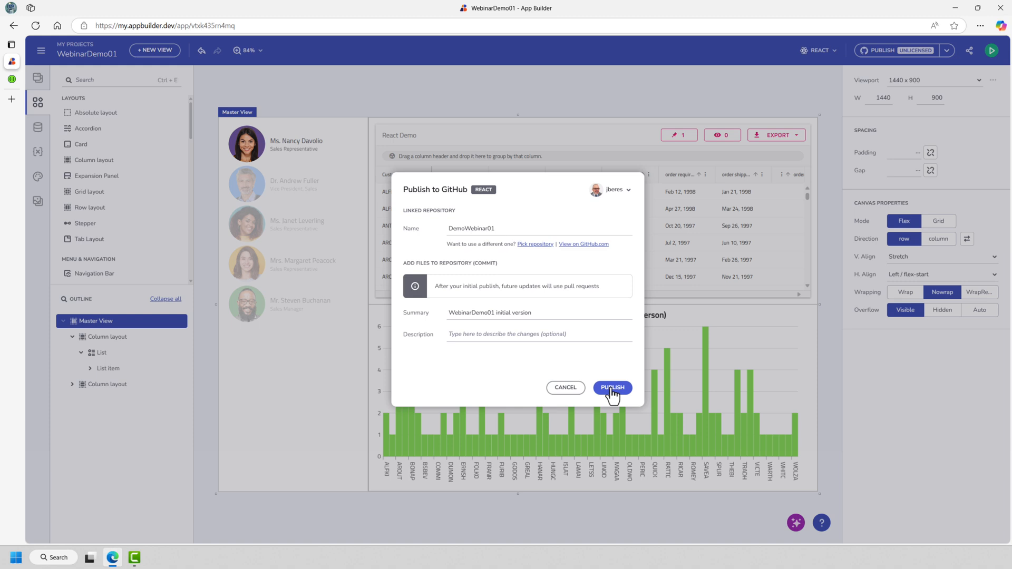
click(611, 390)
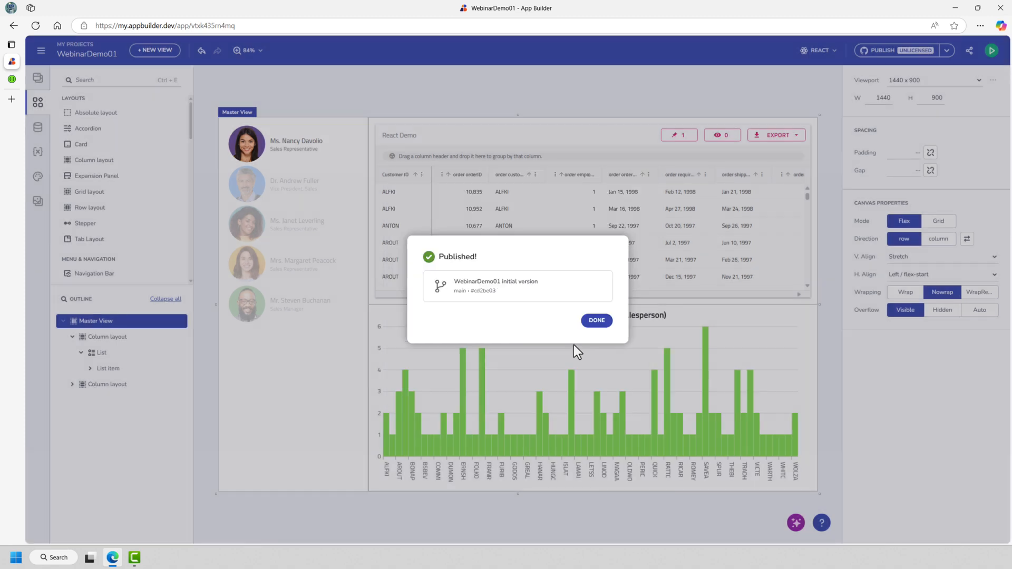
Open the published repository on GitHub and examine the generated code in master-view.tsx and services/northwind-cloud.ts.
click(533, 292)
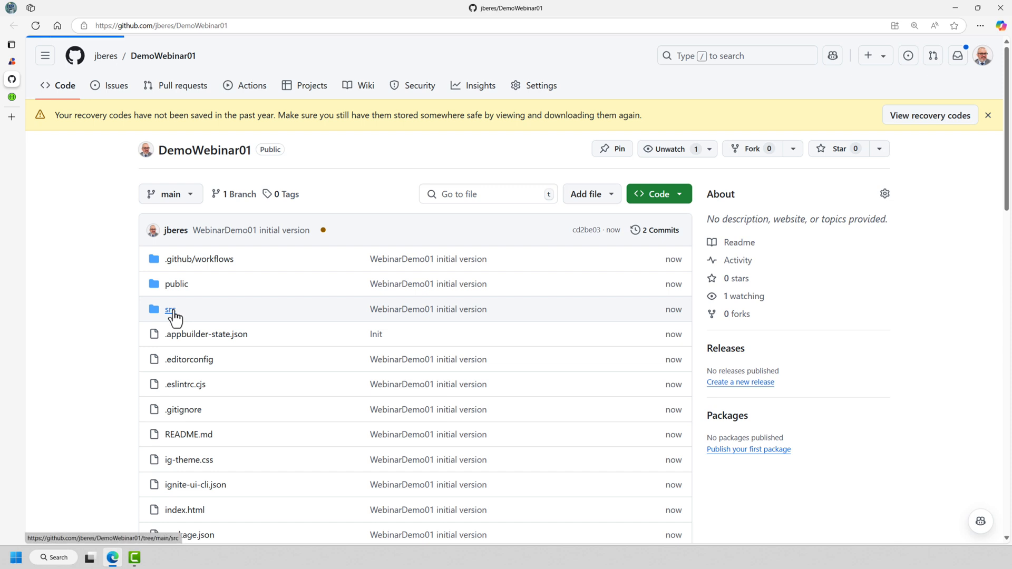
click(170, 310)
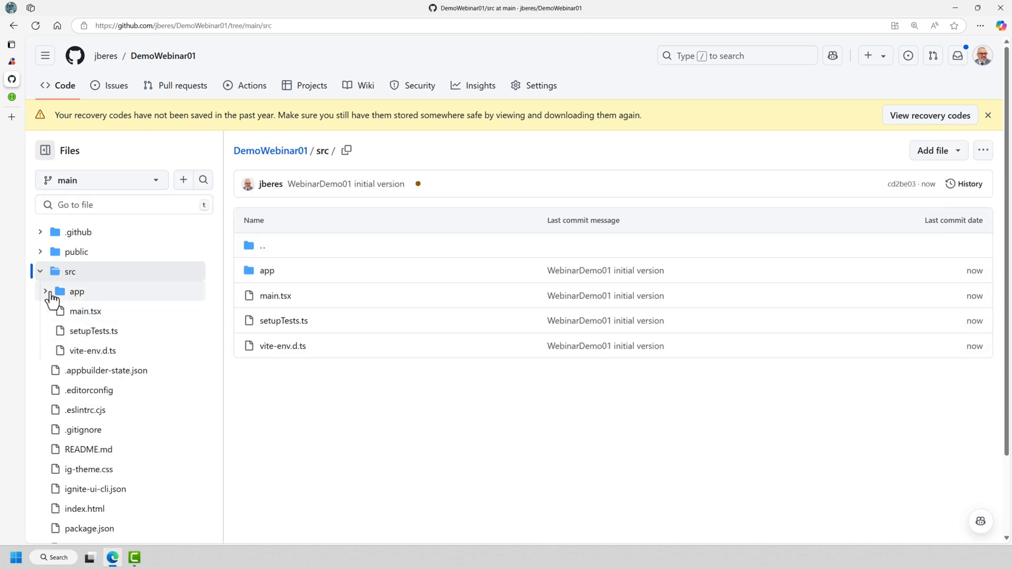
click(49, 294)
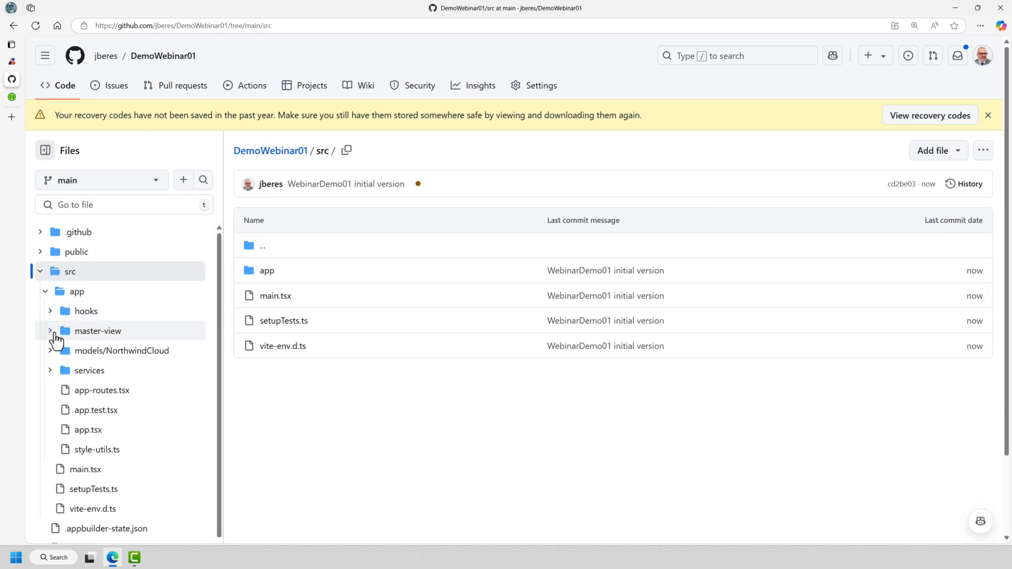
click(55, 334)
click(108, 390)
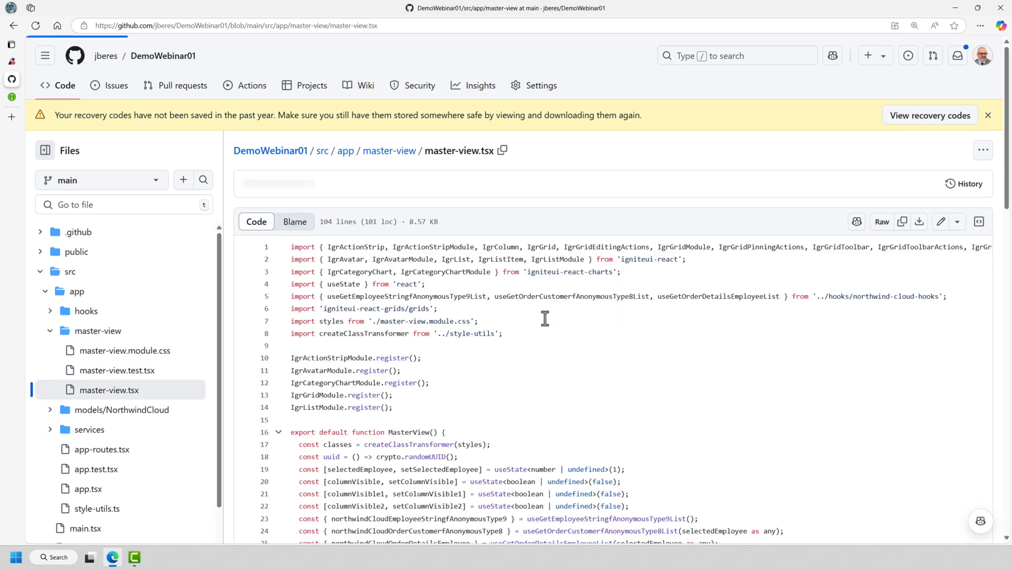
scroll(546, 363, down, 8)
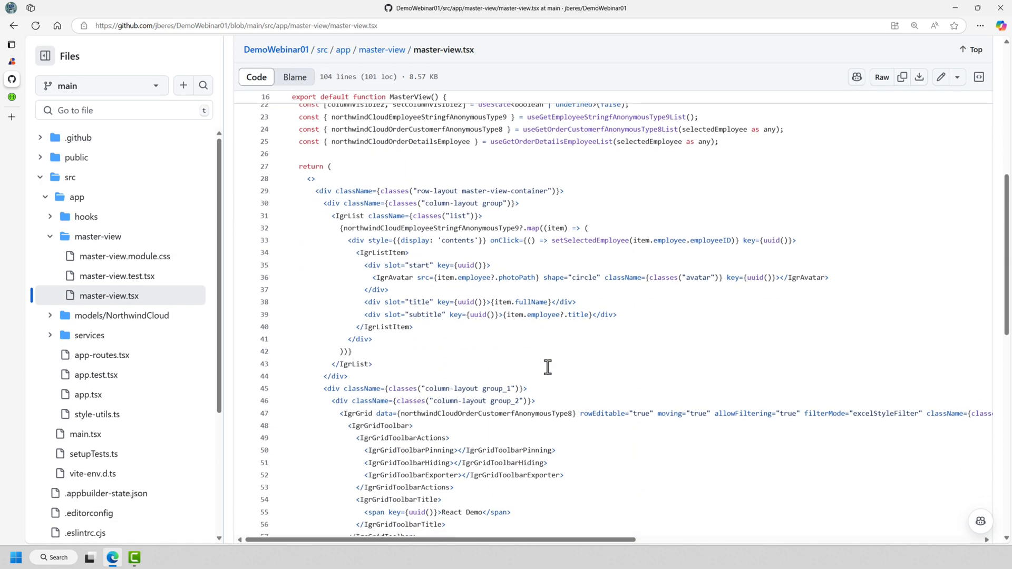
scroll(547, 367, down, 5)
click(50, 336)
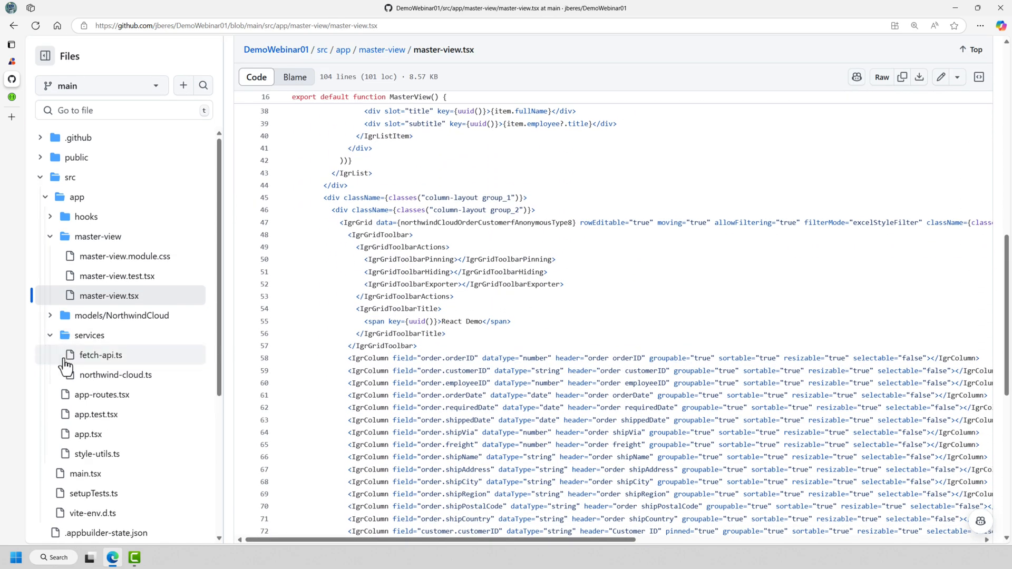
click(98, 375)
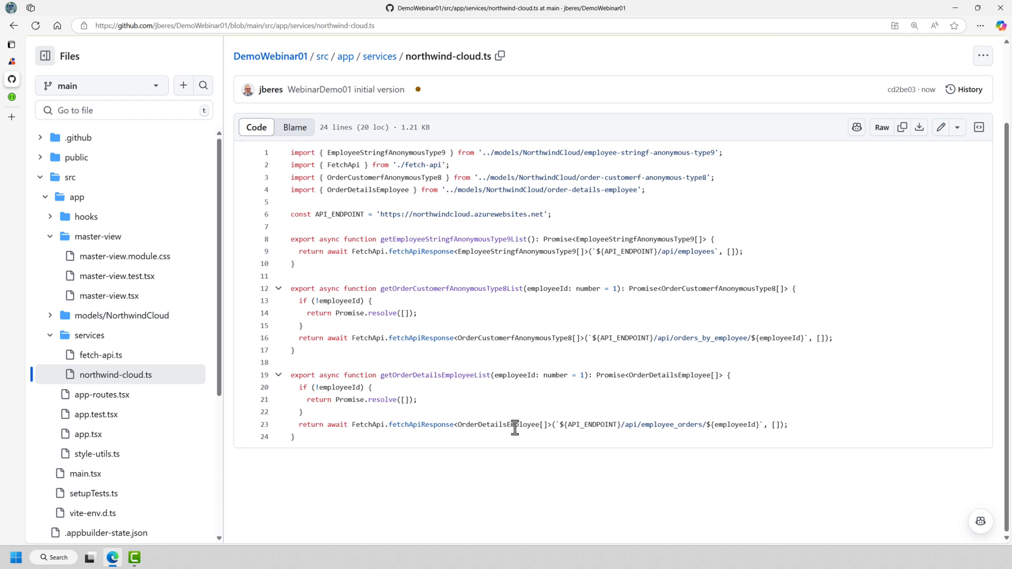
Return to the DemoWebinar01 repository's root and copy its HTTPS clone URL.
click(290, 56)
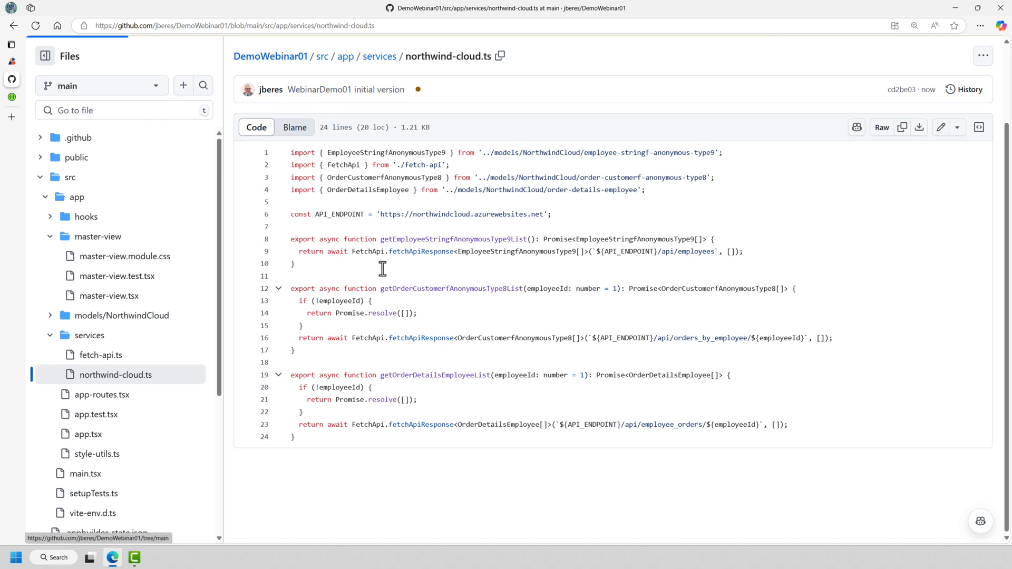
click(678, 196)
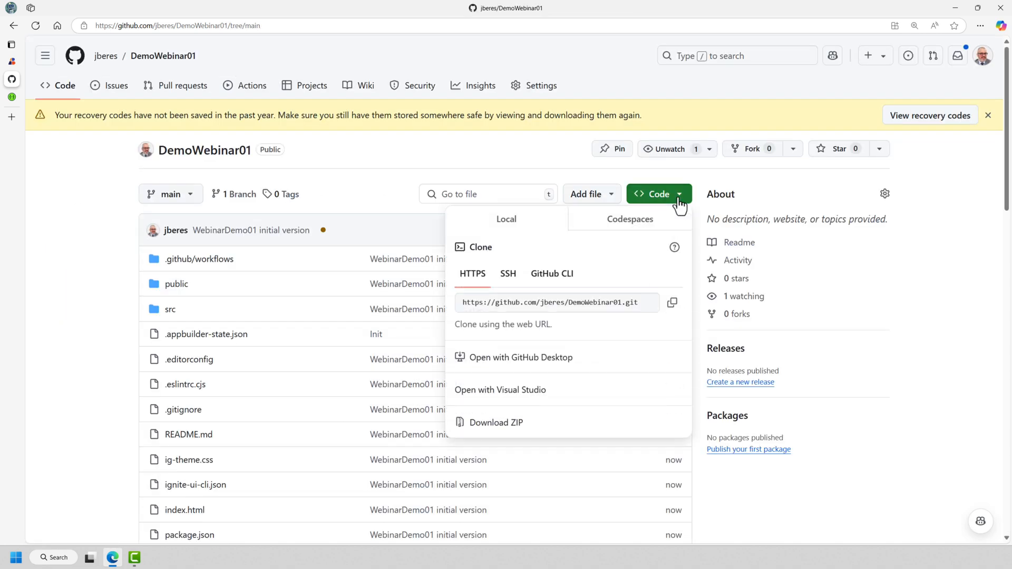
click(673, 303)
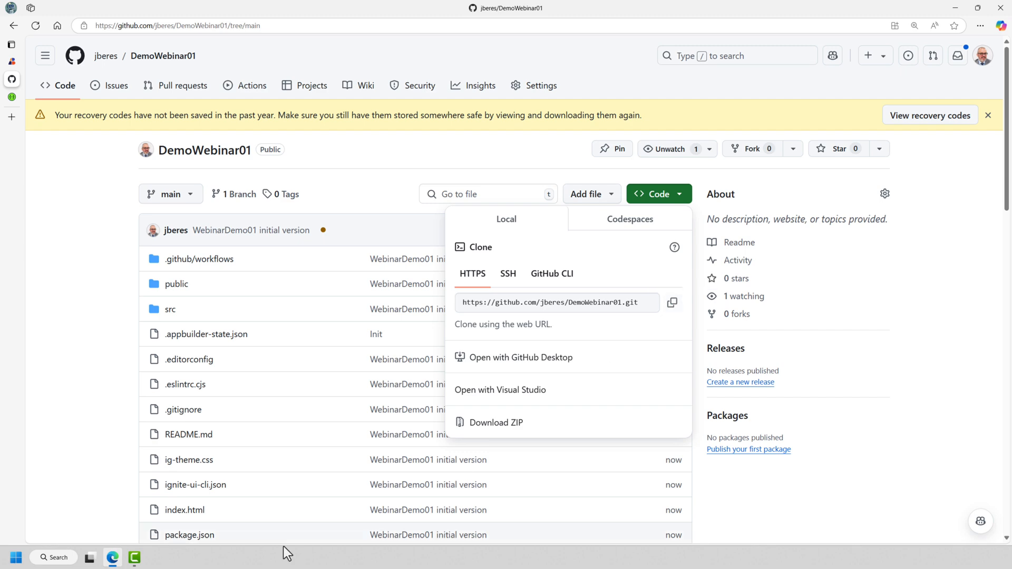
Switch to Visual Studio Code by launching it from the Windows search.
click(59, 559)
text(vscode)
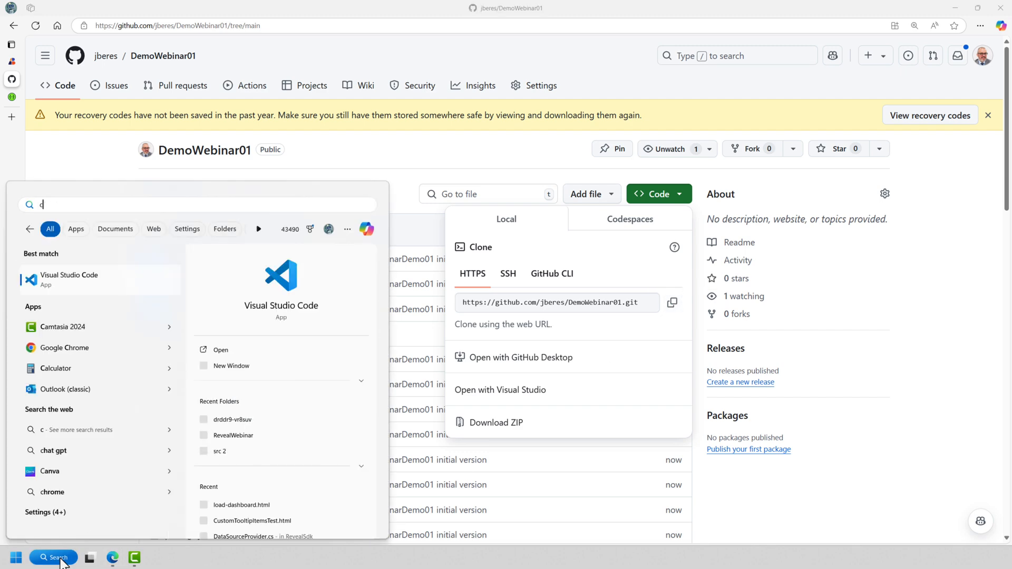
key(Return)
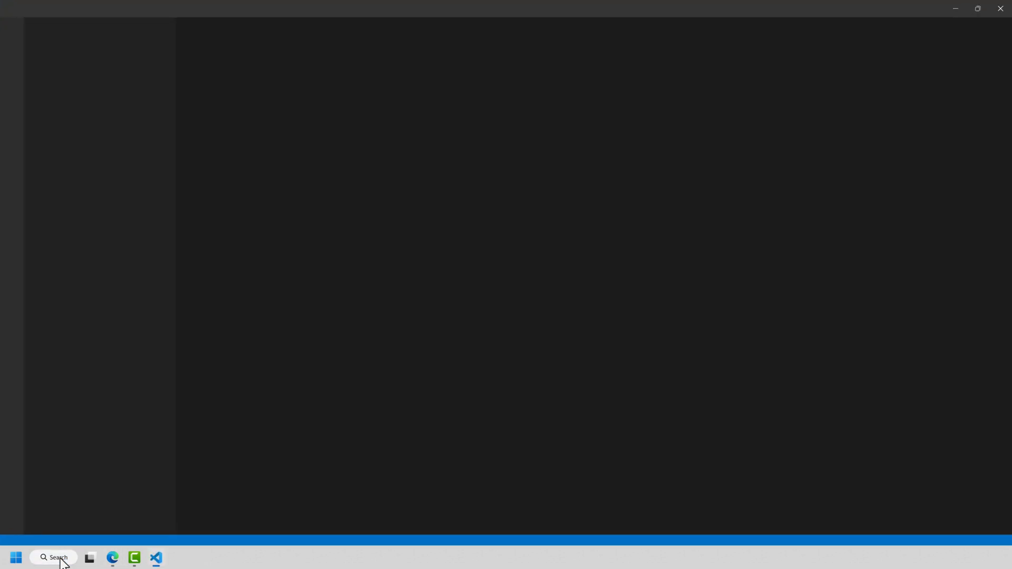
Clone the DemoWebinar01 repository from the copied URL into the suggested user folder and open it in the current window.
key(ctrl+shift+p)
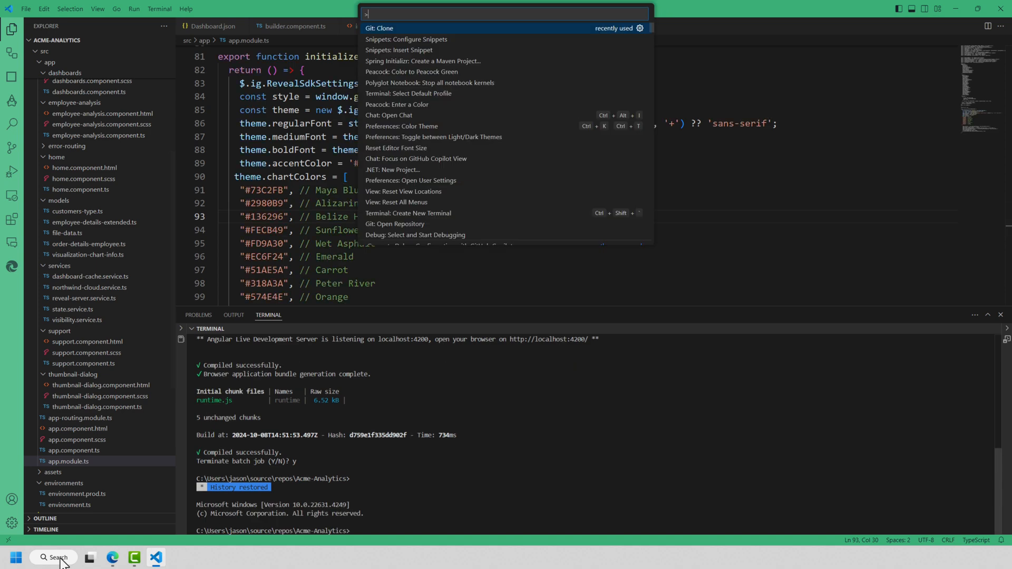
key(Return)
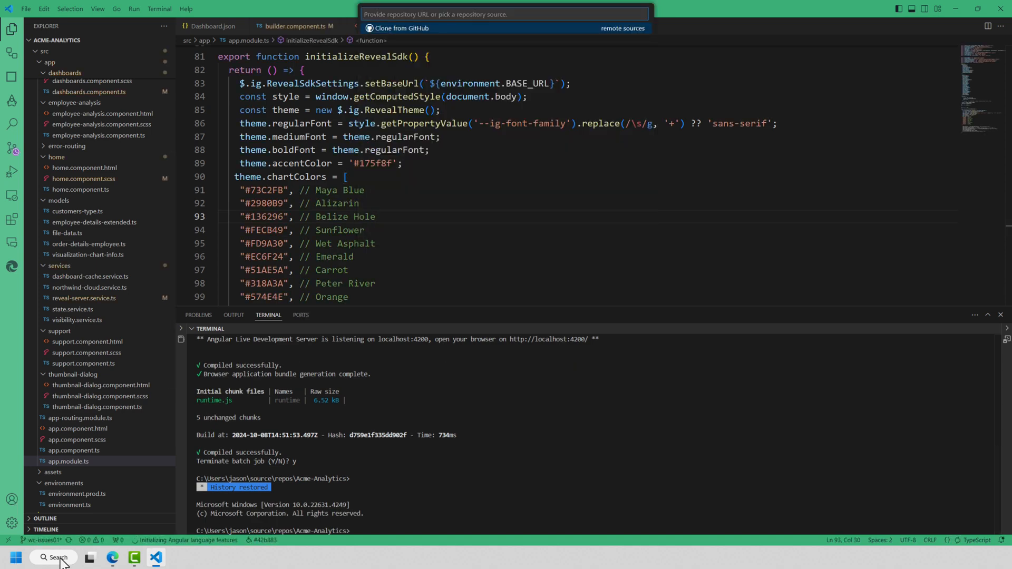
key(ctrl+v)
key(Return)
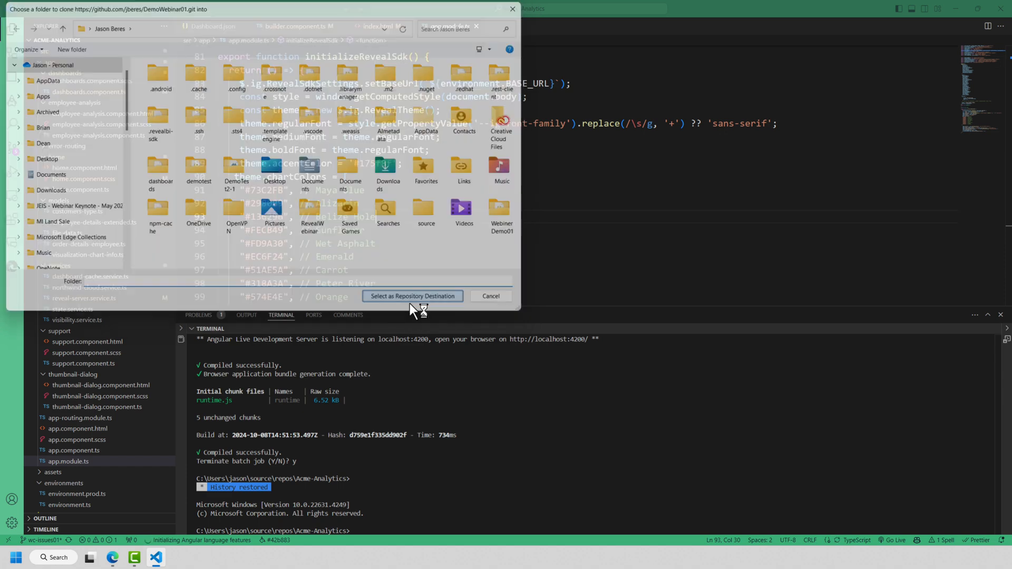
click(411, 299)
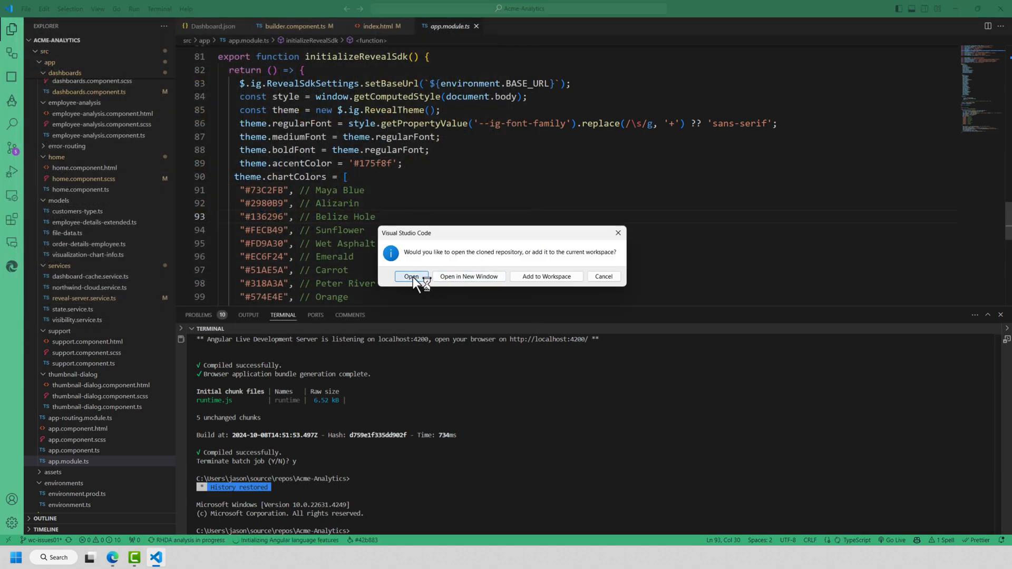
click(411, 277)
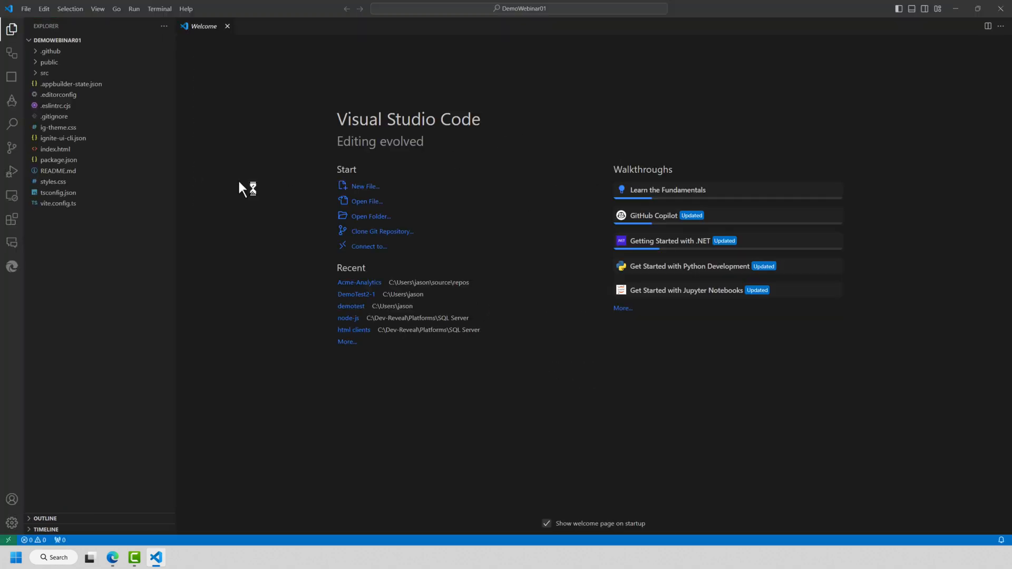
Open src/app/master-view/master-view.tsx and examine the generated component code down to the grid columns.
click(40, 73)
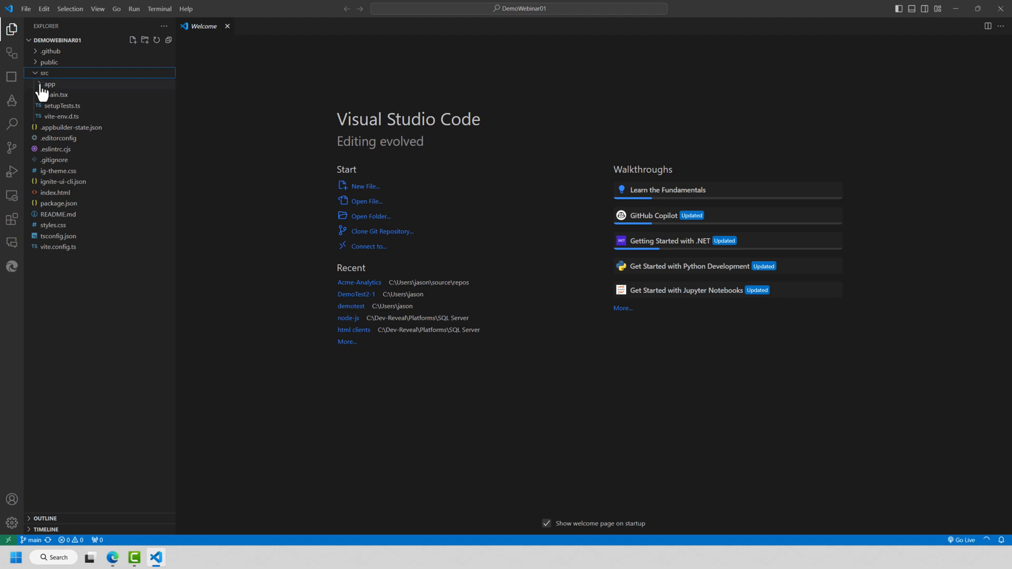
click(41, 84)
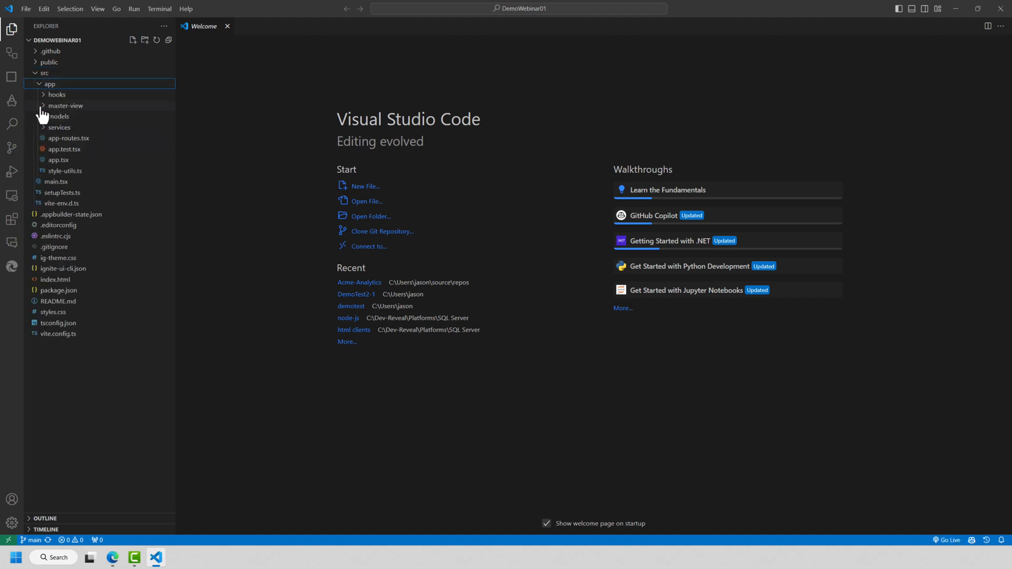
click(43, 107)
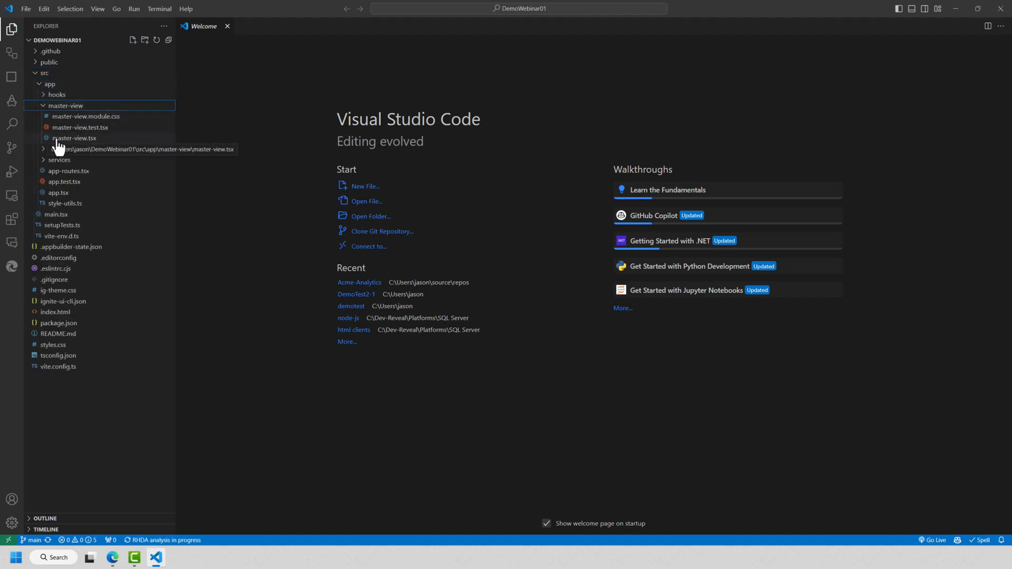
click(58, 140)
scroll(497, 318, down, 2)
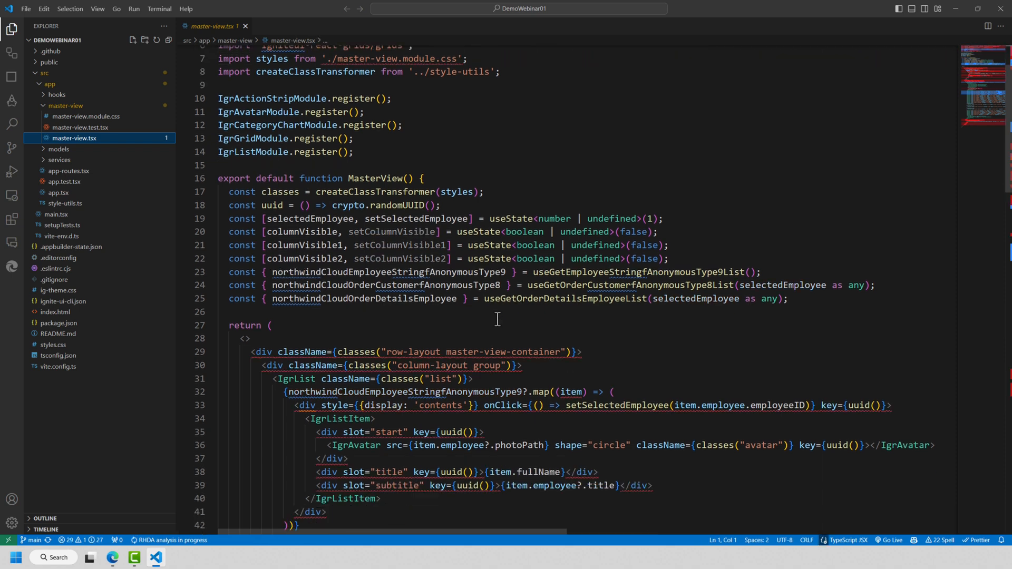
scroll(497, 318, down, 5)
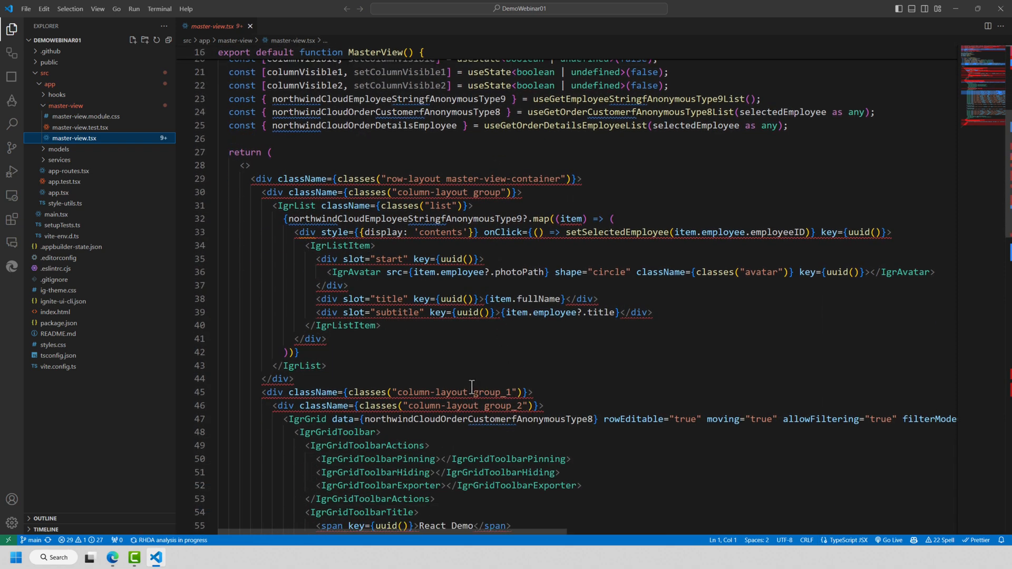
scroll(471, 386, down, 9)
Open a new terminal in the project folder and run npm install.
click(160, 9)
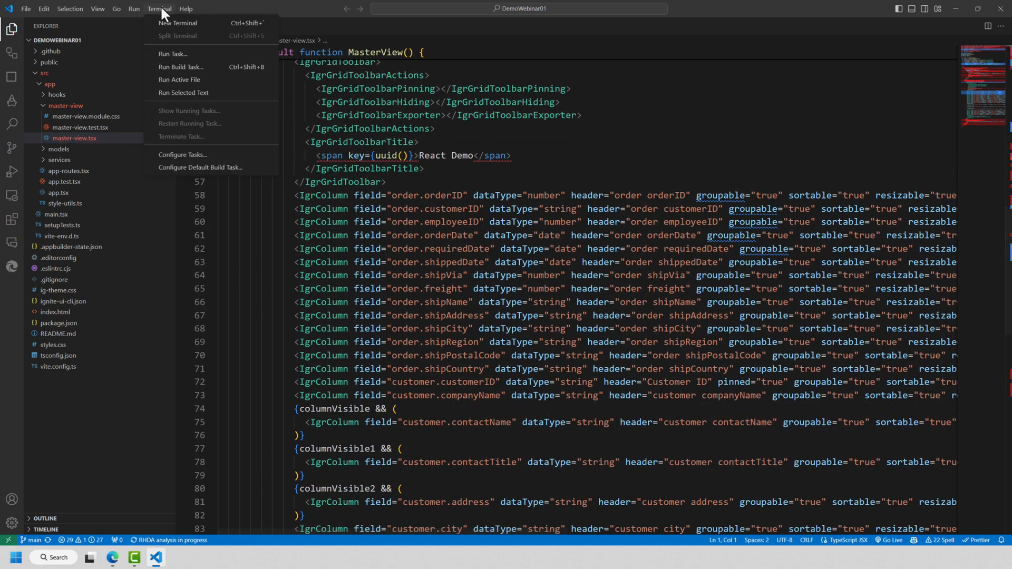
click(172, 23)
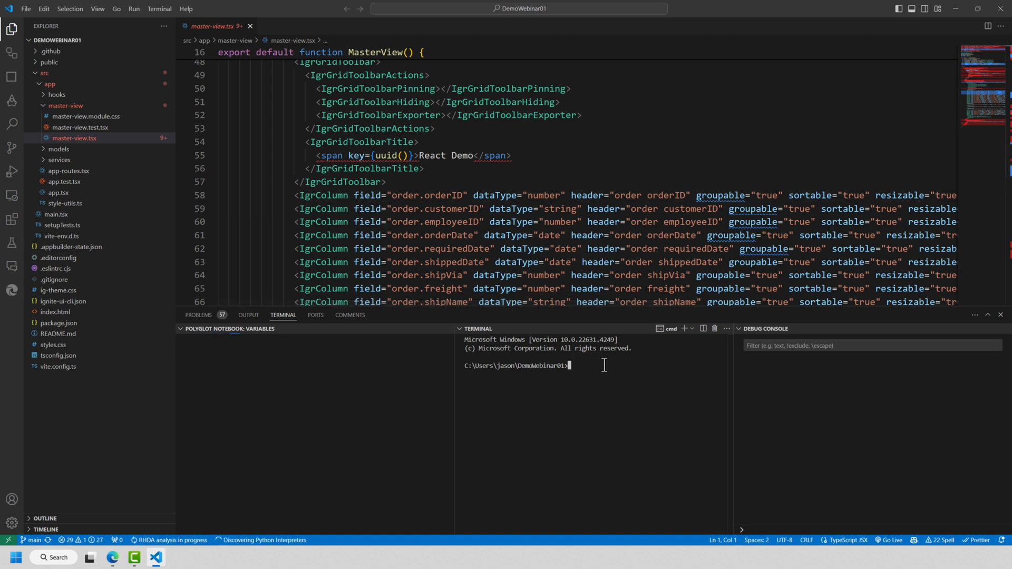
text(npm install)
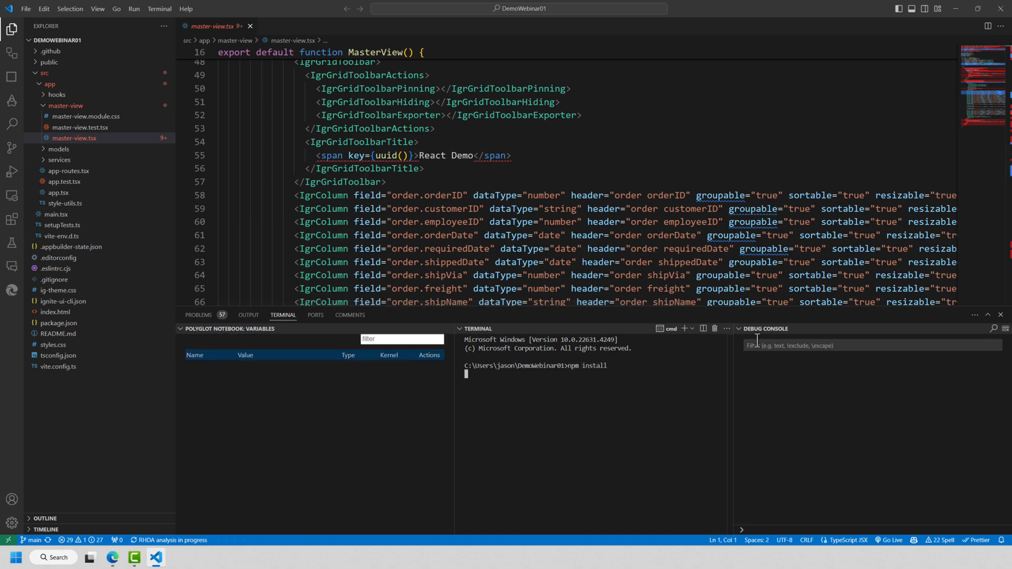
Collapse the debug console and Polyglot Notebook variables panes and shrink the terminal area to enlarge the code editor.
click(741, 328)
click(181, 329)
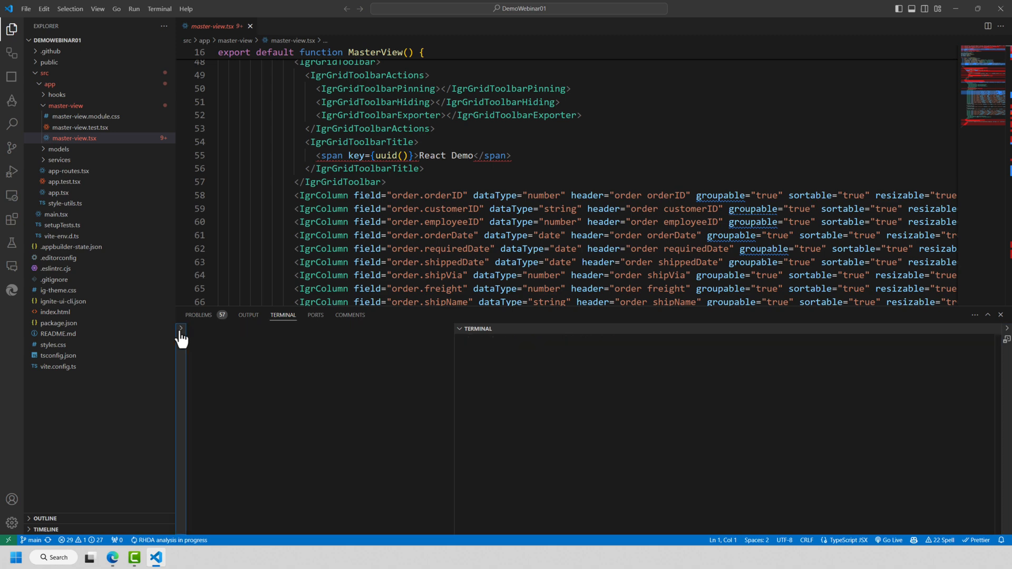
drag(457, 307, 453, 433)
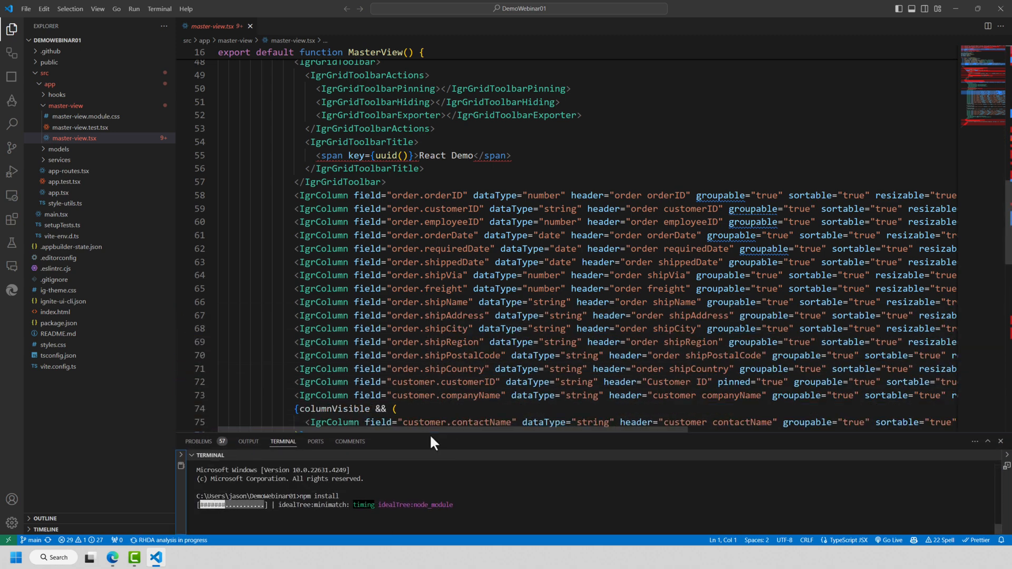
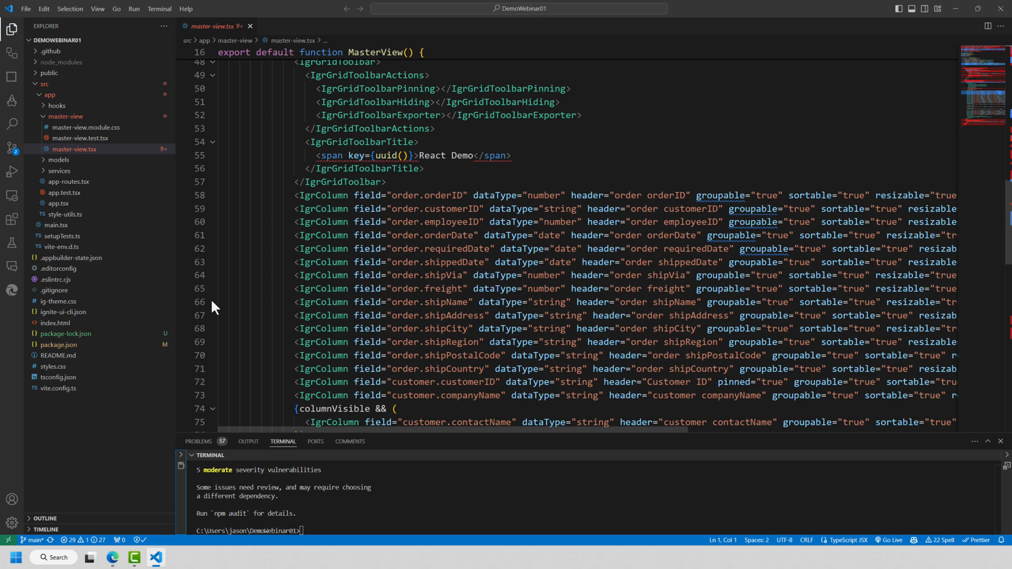
Launch the app locally by running npm start in the terminal.
click(352, 530)
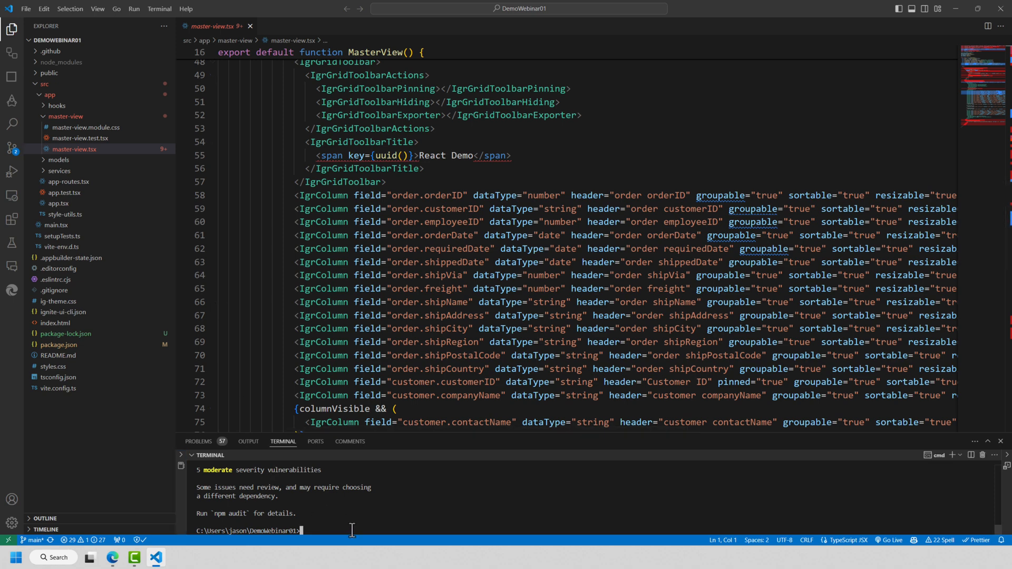
text(tart)
key(Return)
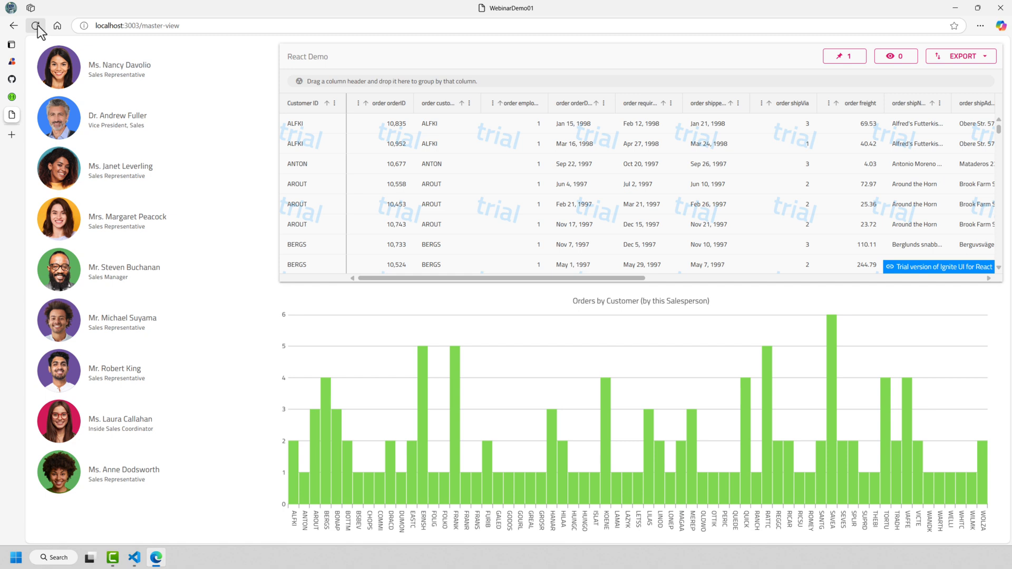
Test the running app by selecting the second through seventh employees in turn and examining the orders grid and chart.
click(120, 117)
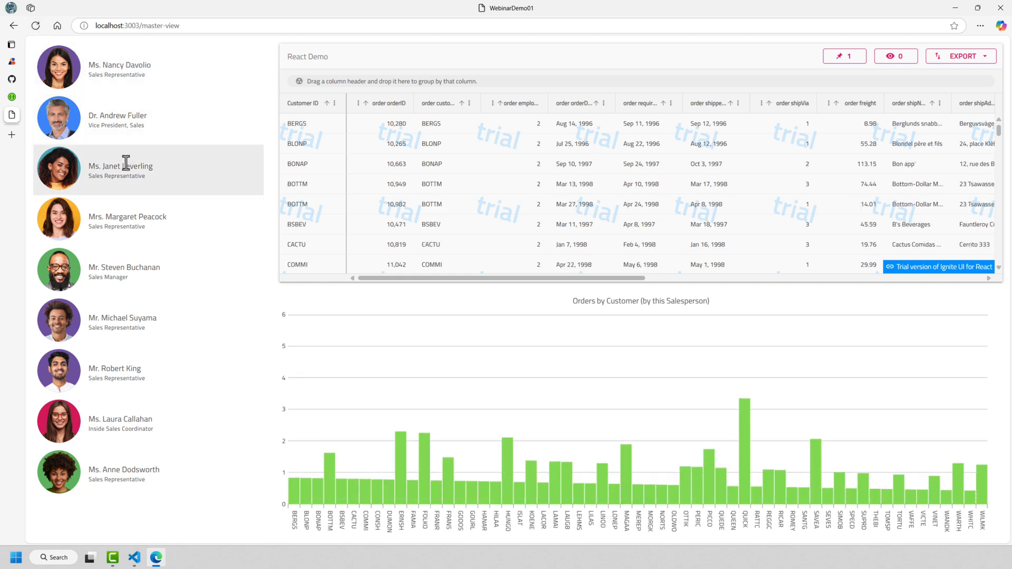
click(126, 164)
click(129, 219)
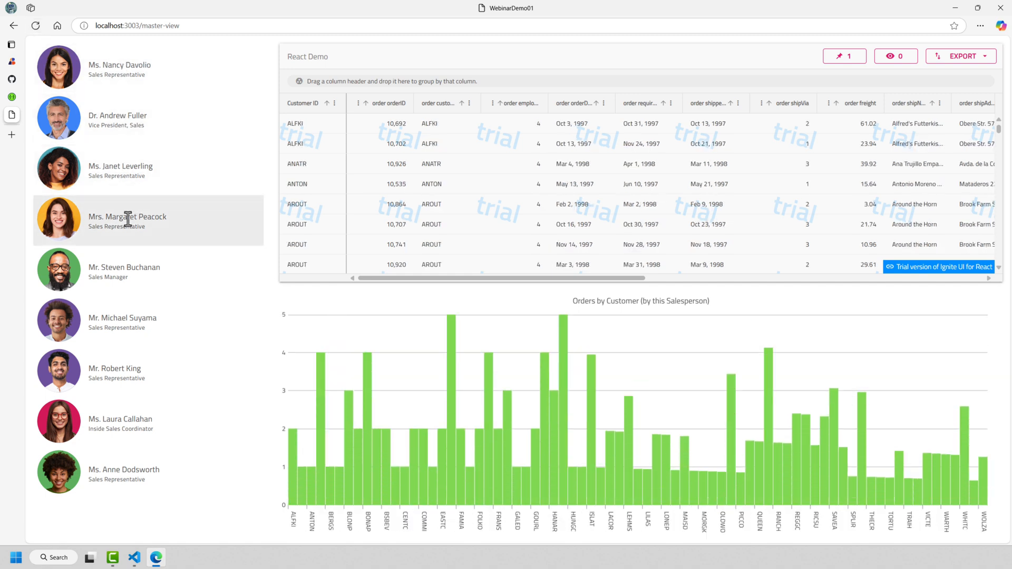
click(129, 269)
click(129, 330)
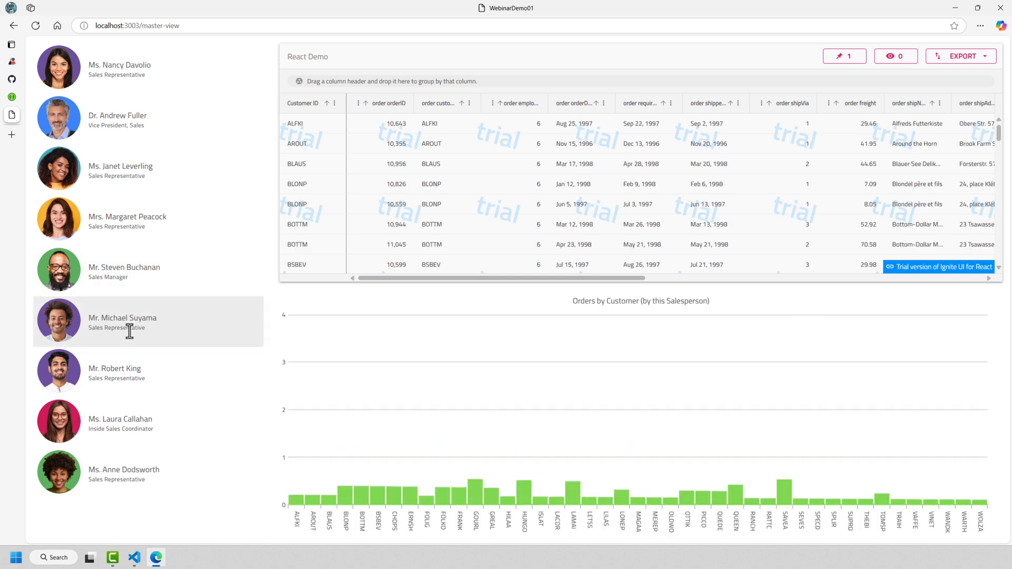
click(132, 366)
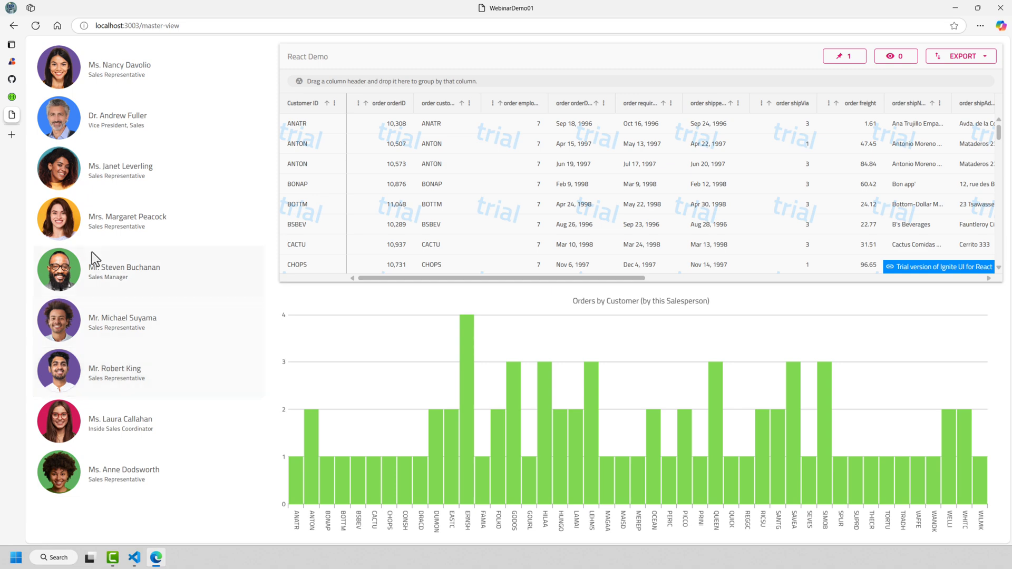
Switch to App Builder, dismiss the publish confirmation, and return to the locally running app.
click(12, 62)
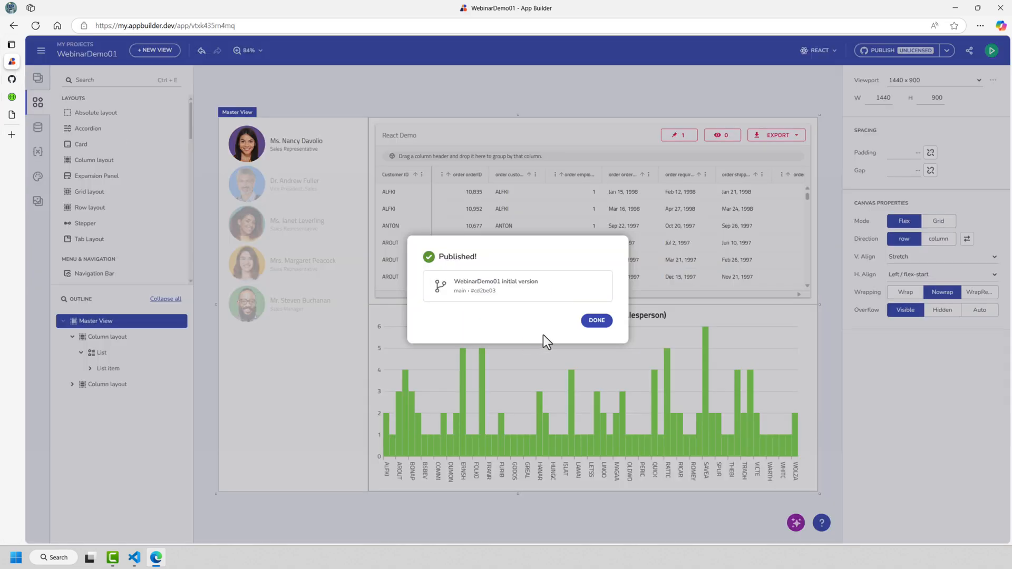
click(596, 322)
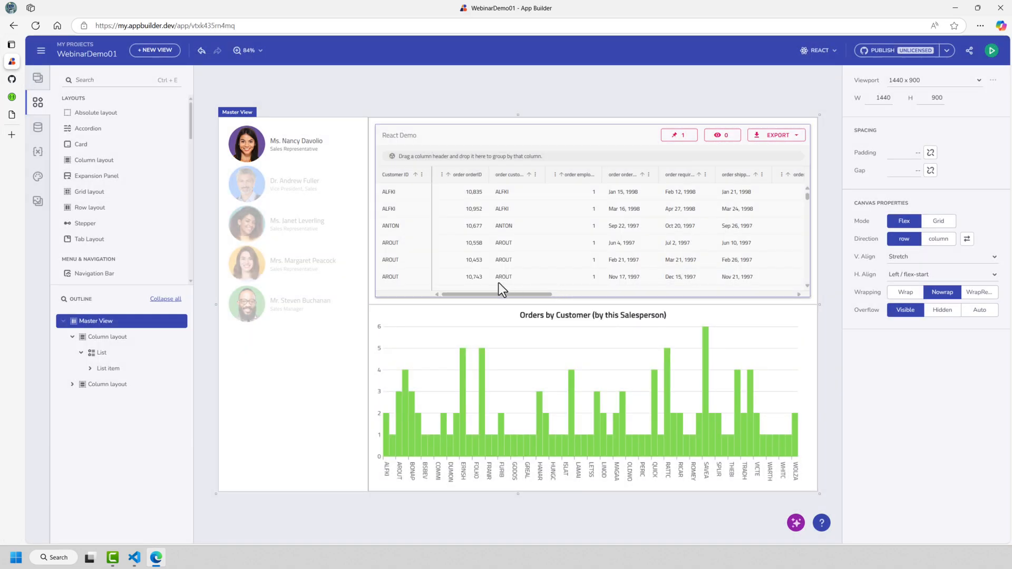
click(12, 115)
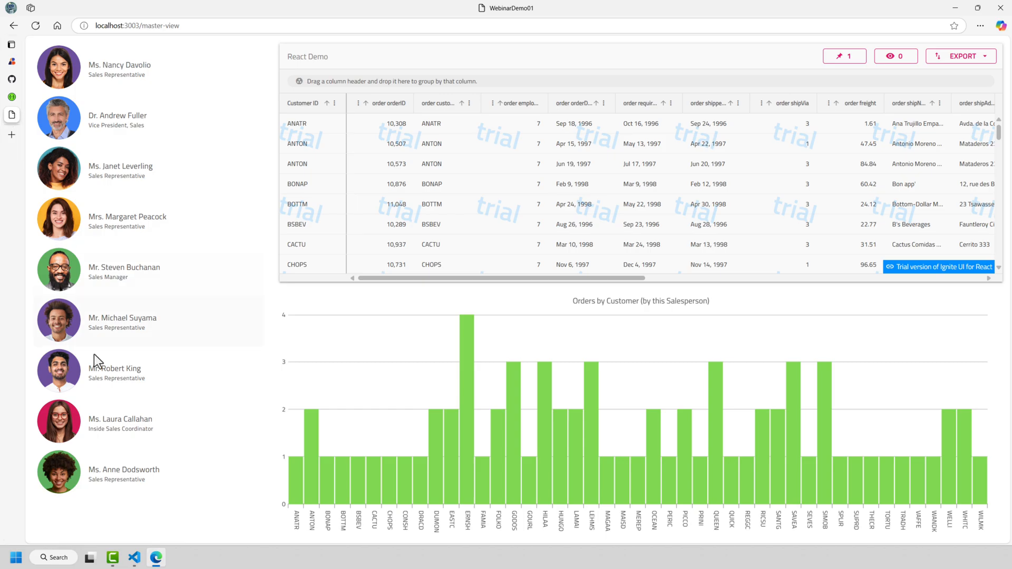
Switch to Visual Studio Code and examine package.json, package-lock.json and the test, component and CSS files of master-view.
click(136, 558)
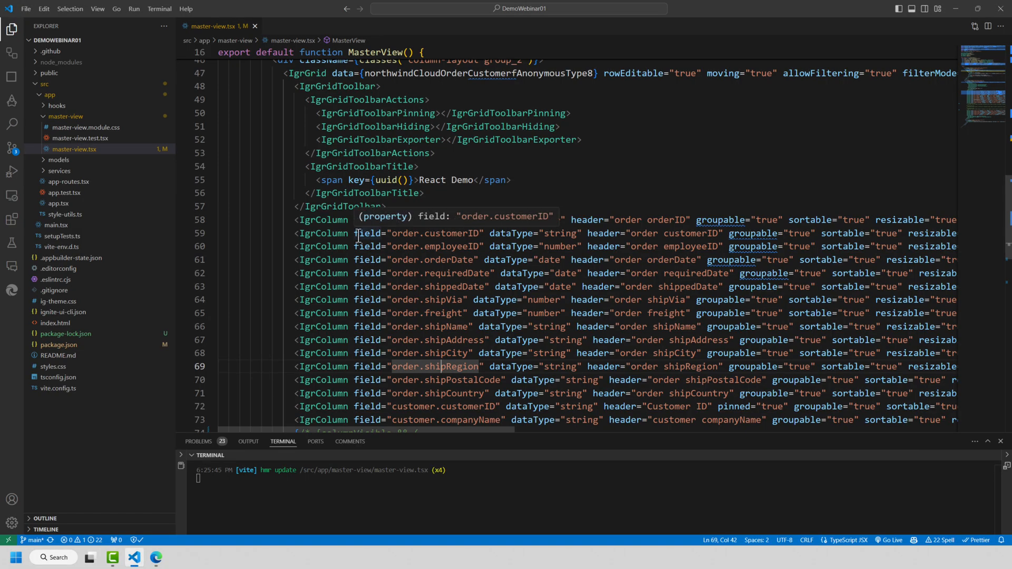
click(97, 139)
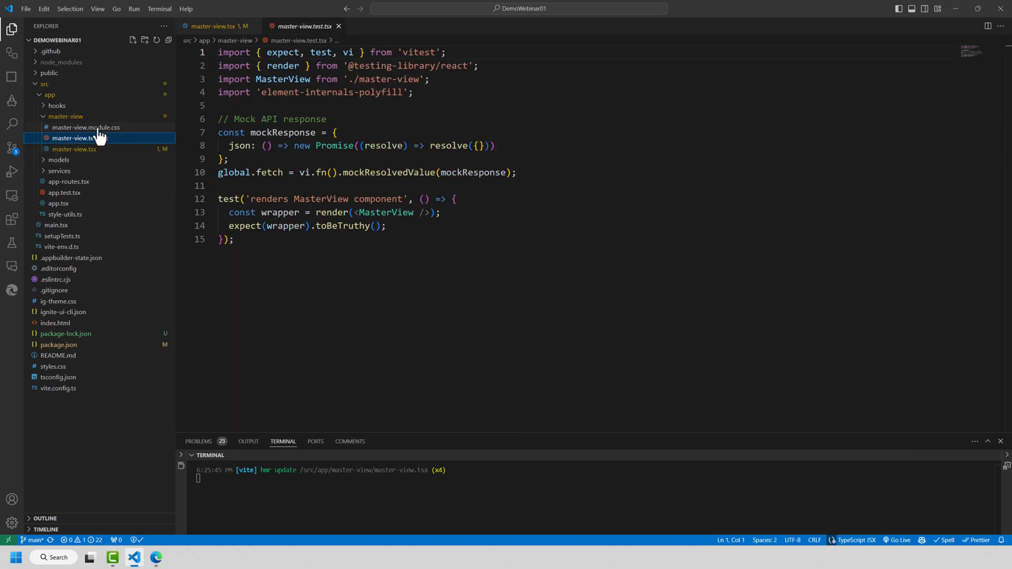
click(98, 129)
click(78, 345)
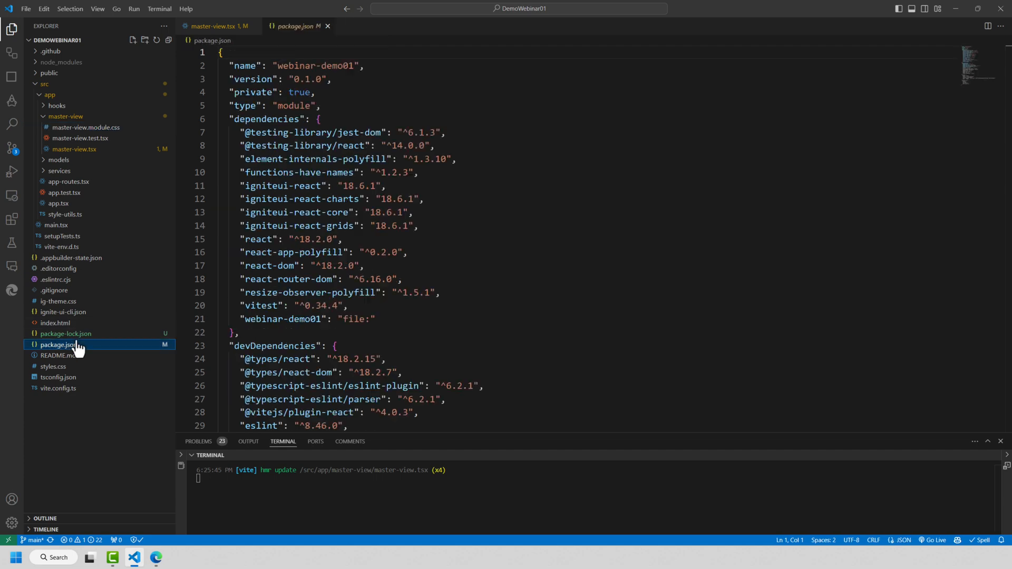
click(78, 336)
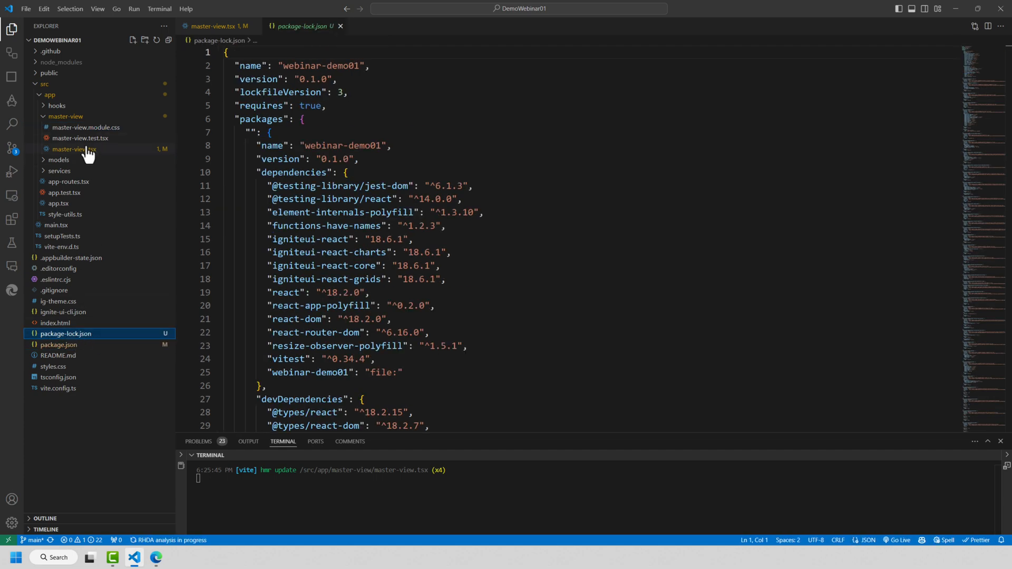
click(87, 149)
click(87, 138)
click(86, 129)
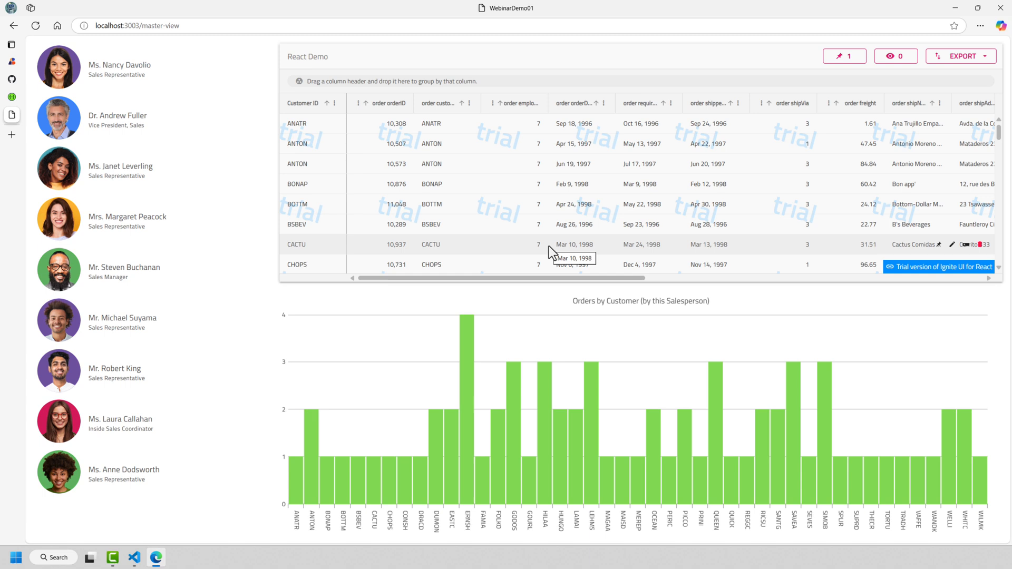
Return to the locally running app in the browser and check the fifth and seventh employees' orders.
click(169, 279)
click(118, 368)
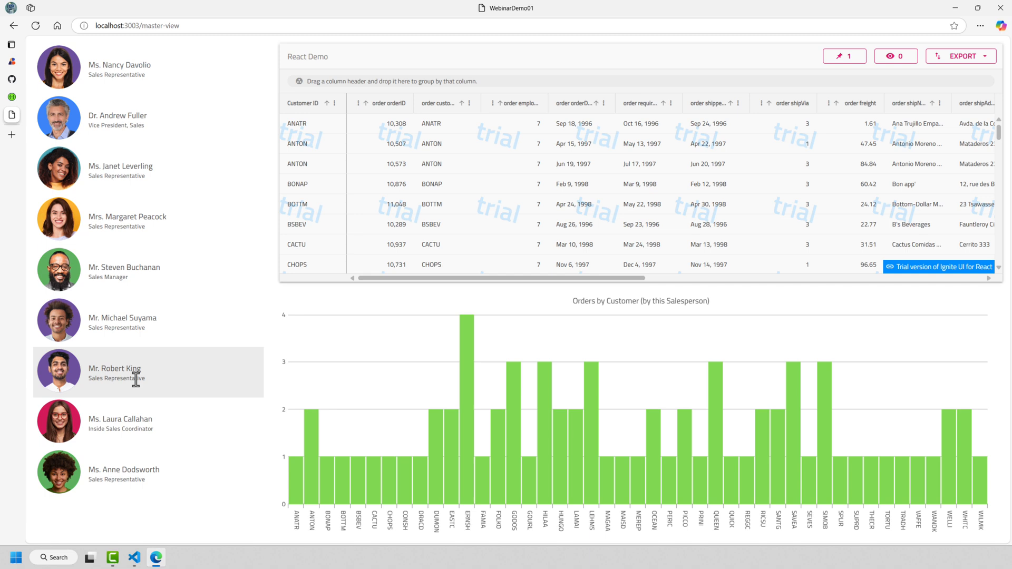
Switch to App Builder and apply the Material Dark theme to the WebinarDemo01 app.
click(11, 61)
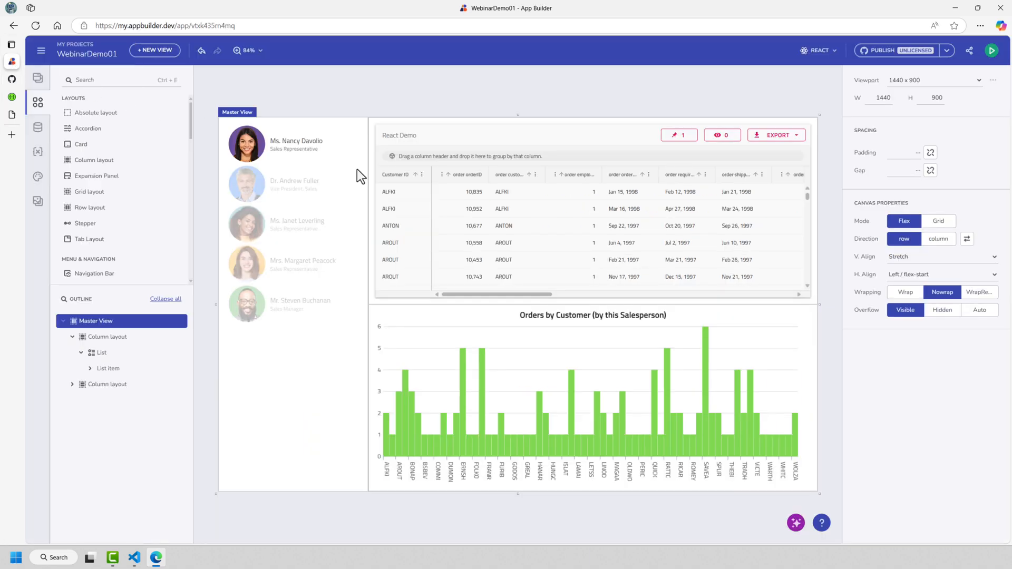
click(39, 180)
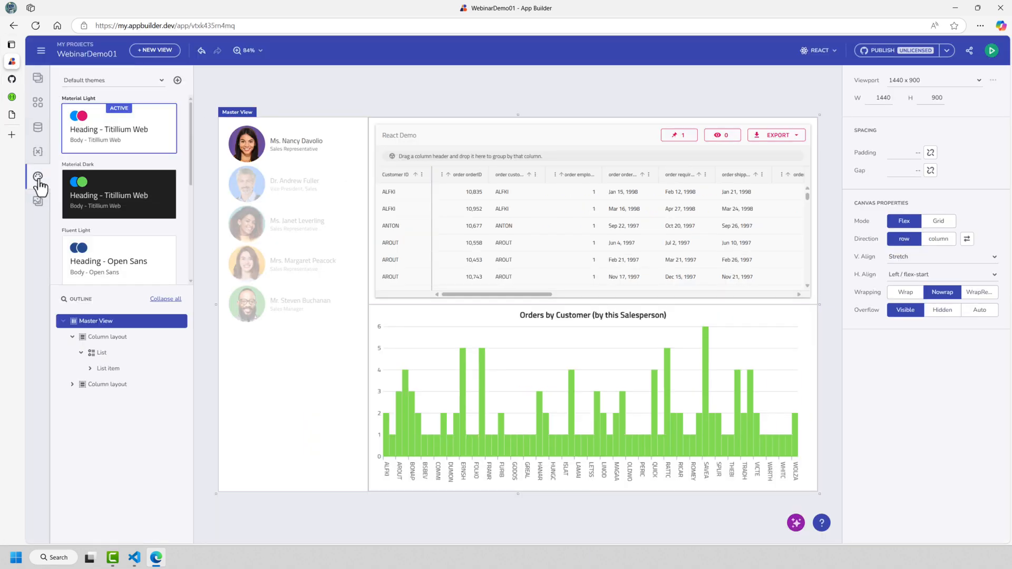
click(136, 199)
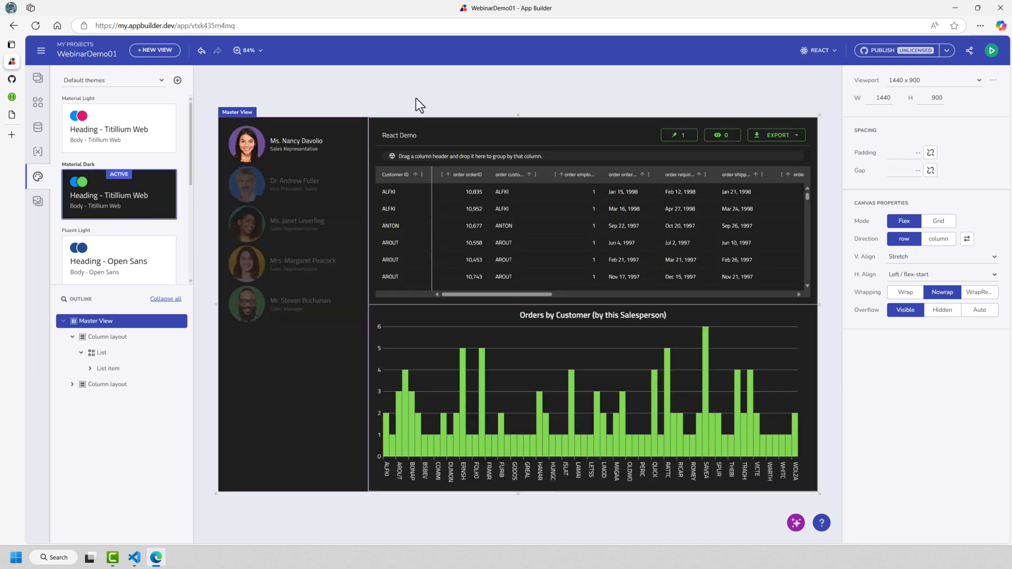
Publish the updates to the linked DemoWebinar01 repository as a pull request and open it on GitHub.
click(901, 50)
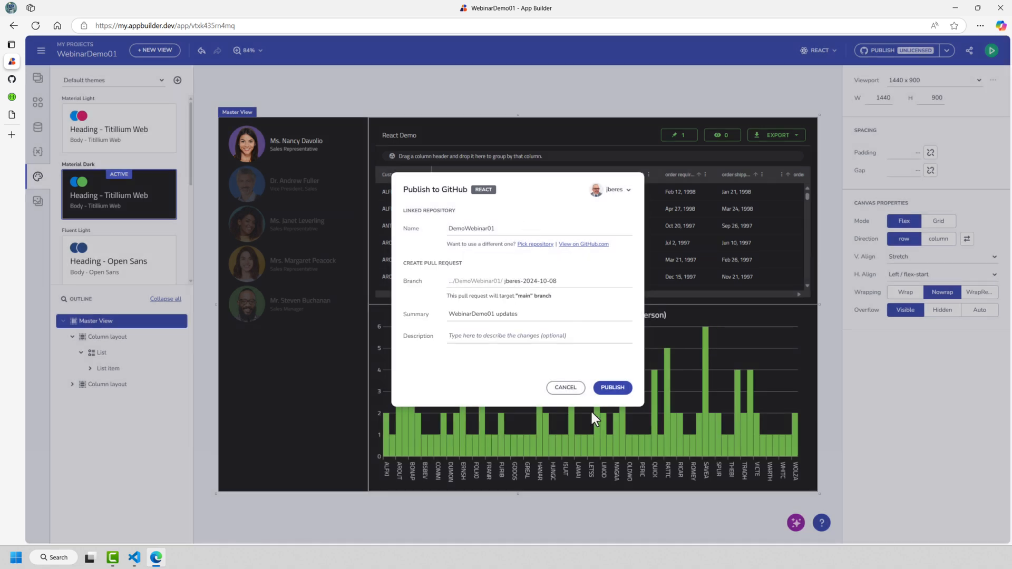
click(620, 392)
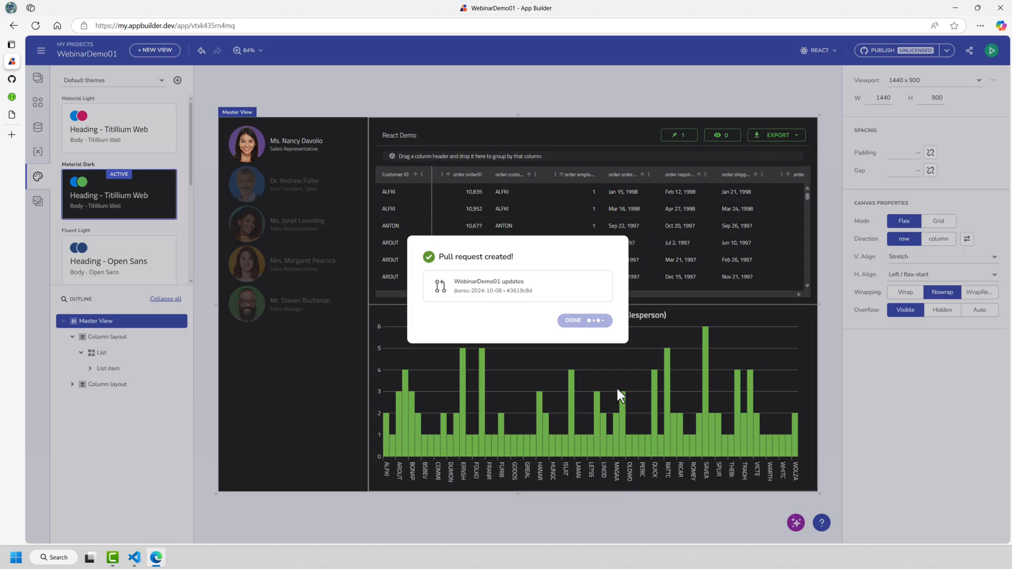
click(503, 295)
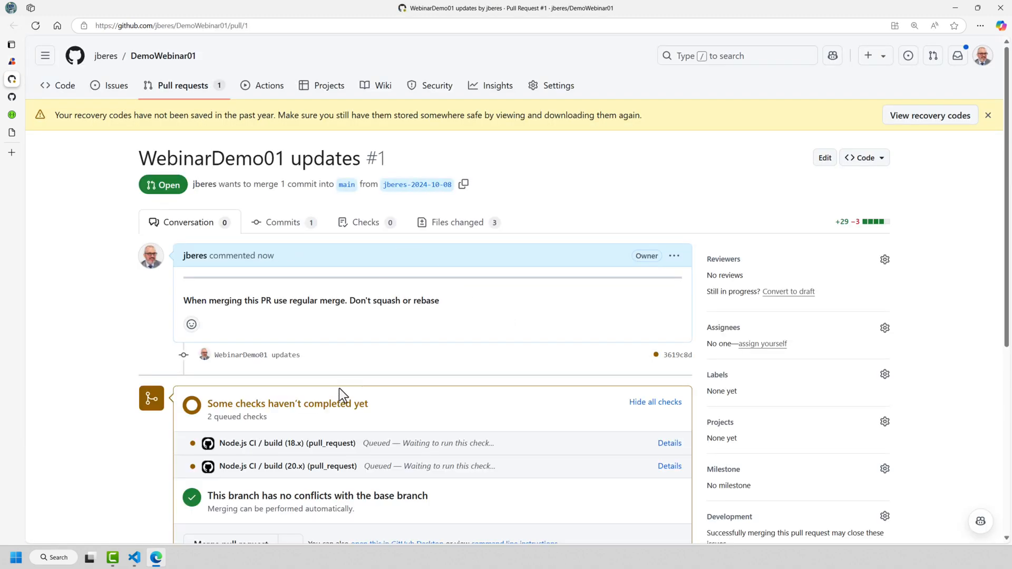
Merge the WebinarDemo01 updates pull request into the main branch and confirm the merge.
scroll(340, 393, down, 4)
click(235, 348)
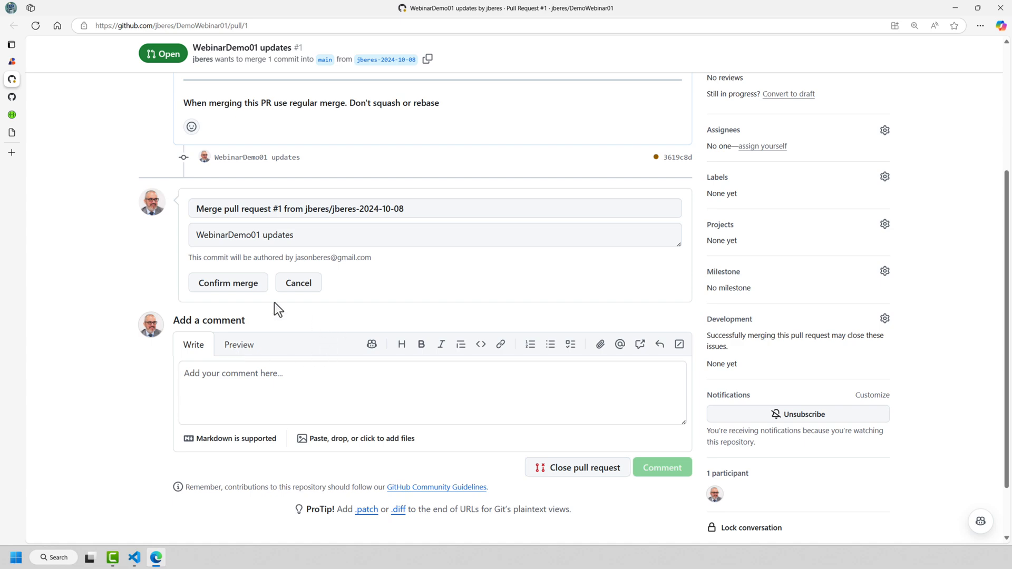
click(242, 288)
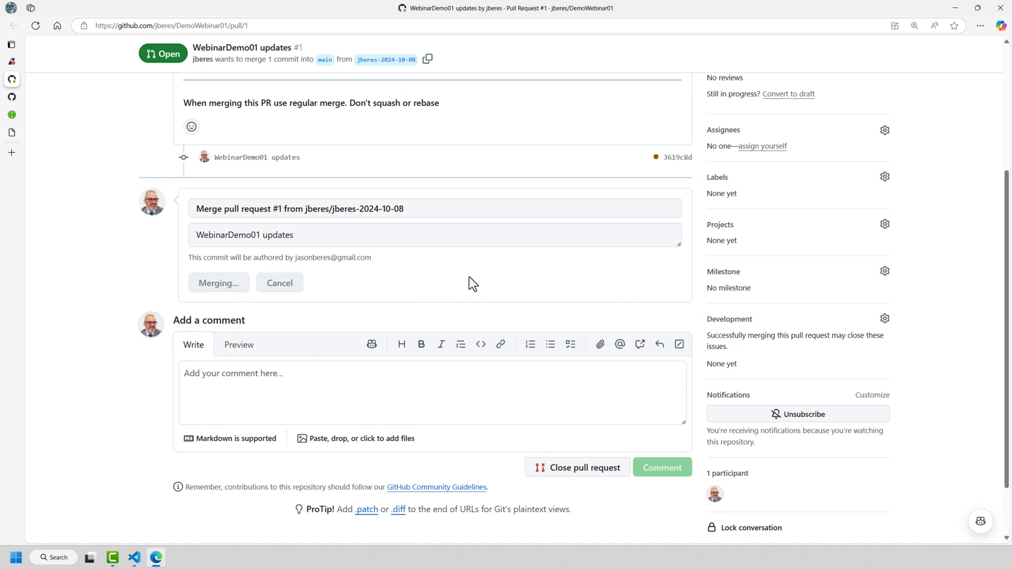
Switch to Visual Studio Code, sync the main branch with the GitHub repository, and save master-view.module.css.
click(134, 557)
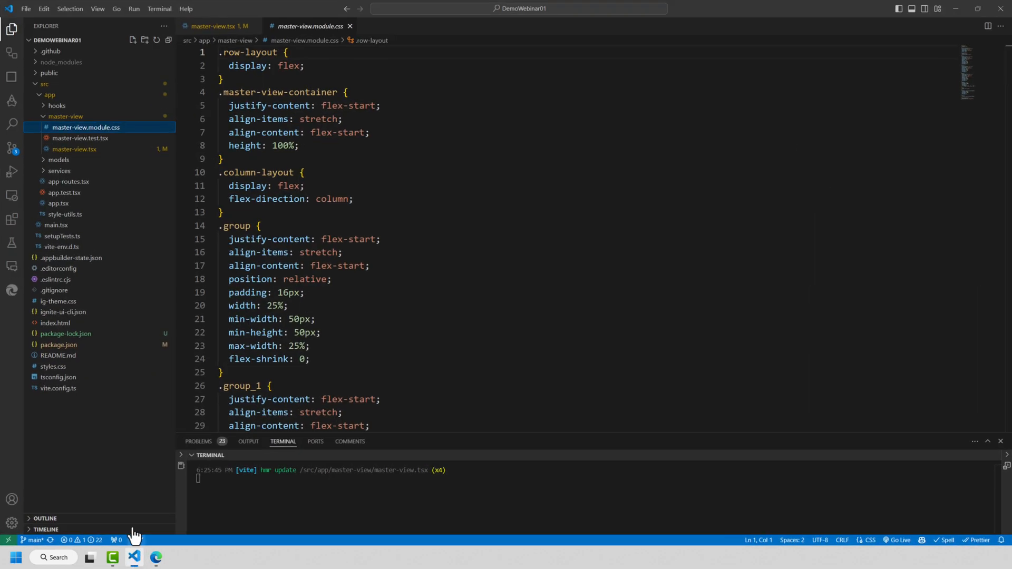
click(50, 541)
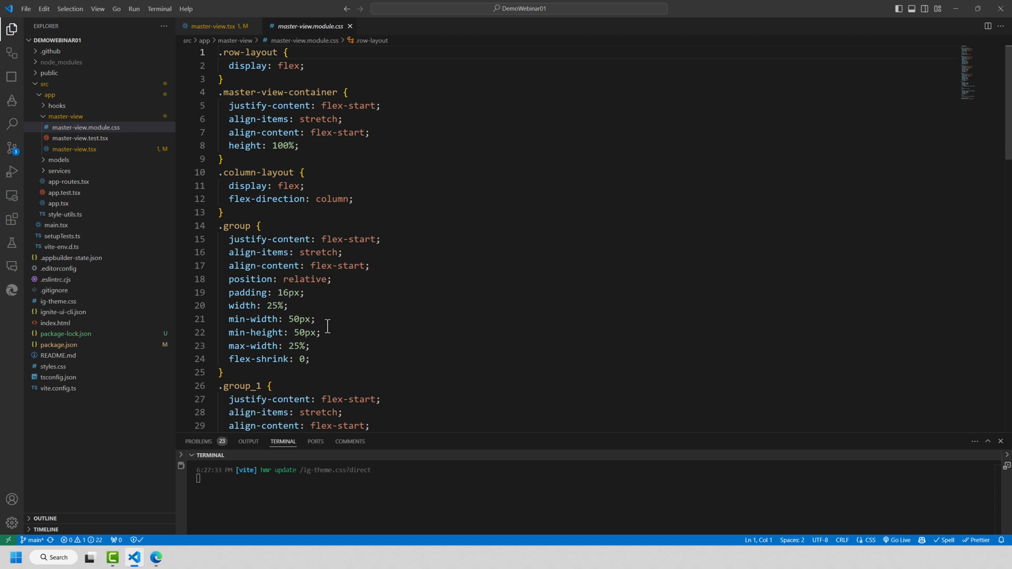
drag(382, 471, 191, 471)
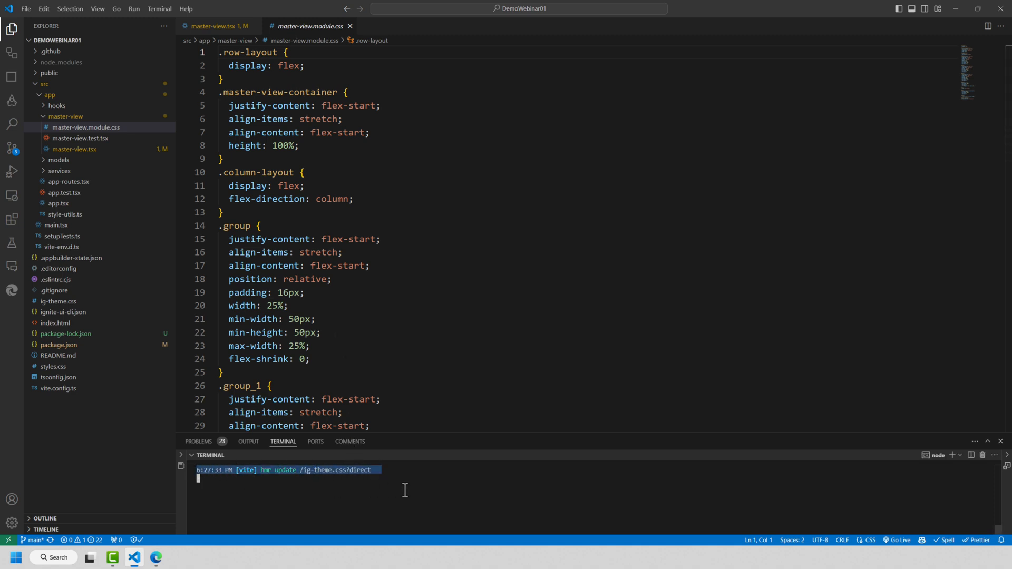
click(389, 320)
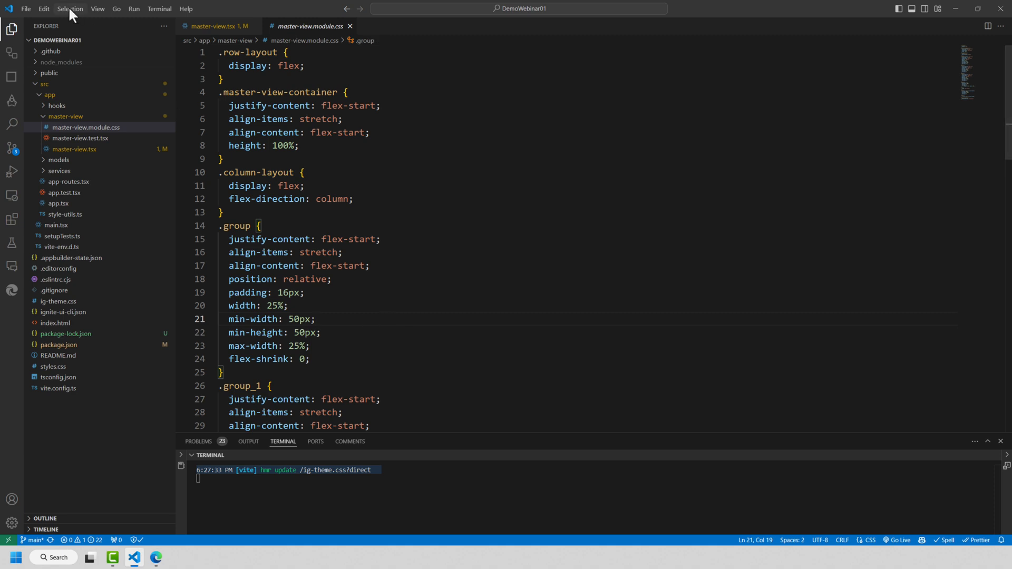
click(27, 10)
click(58, 180)
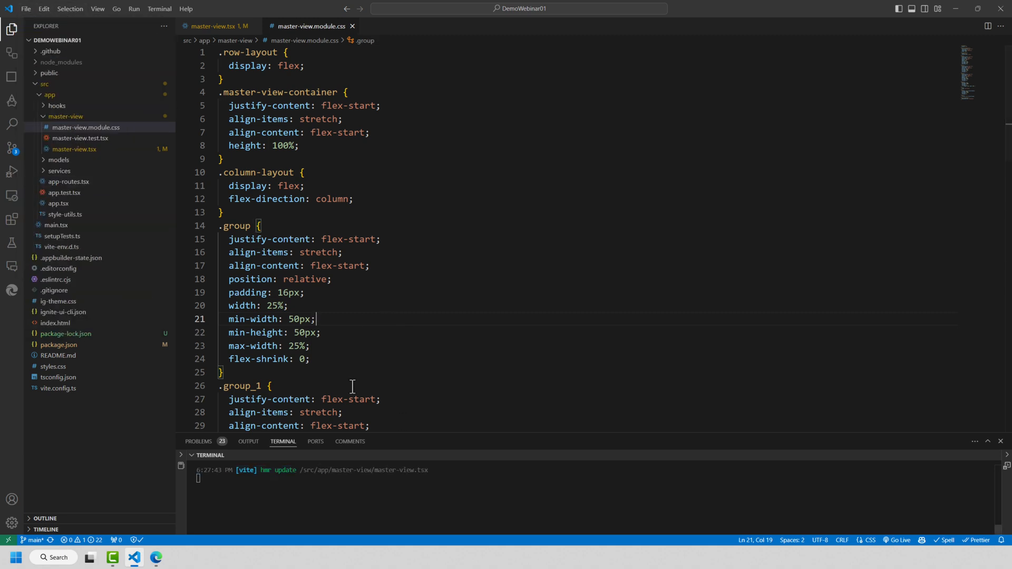
Switch to the locally running app in the browser and check several employees' orders and charts in the dark theme.
mouse_move(155, 562)
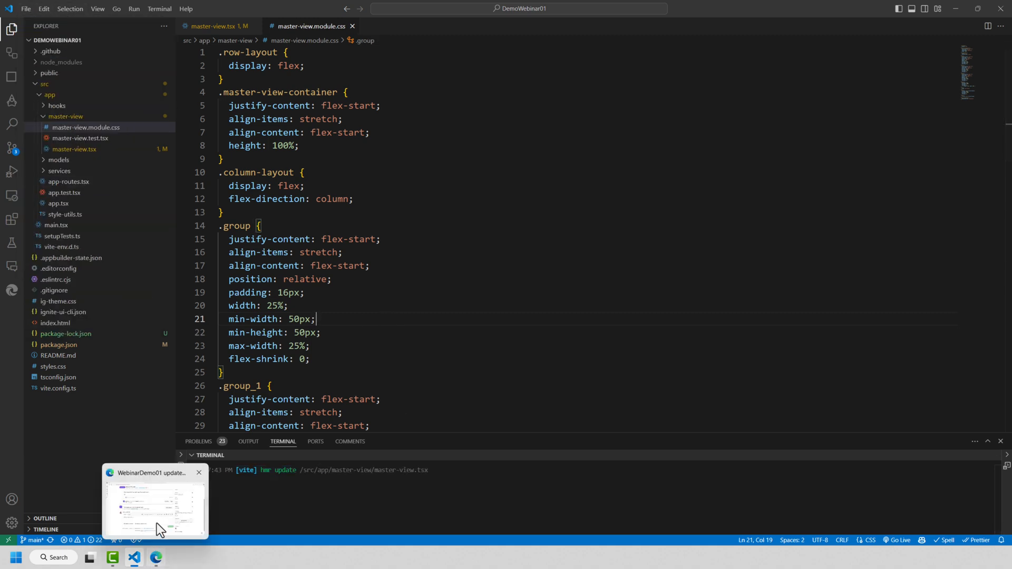
click(186, 469)
click(12, 133)
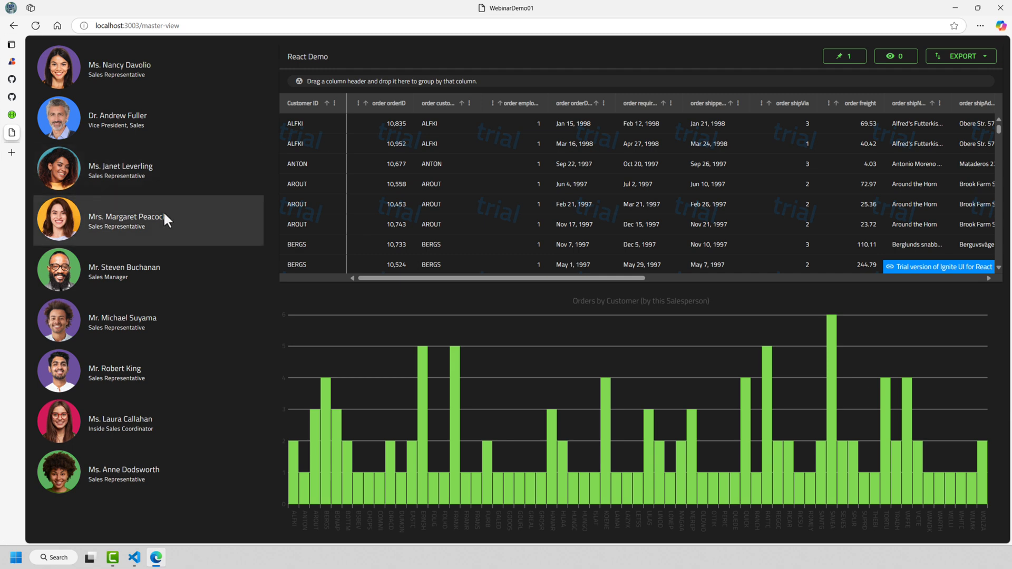
click(108, 268)
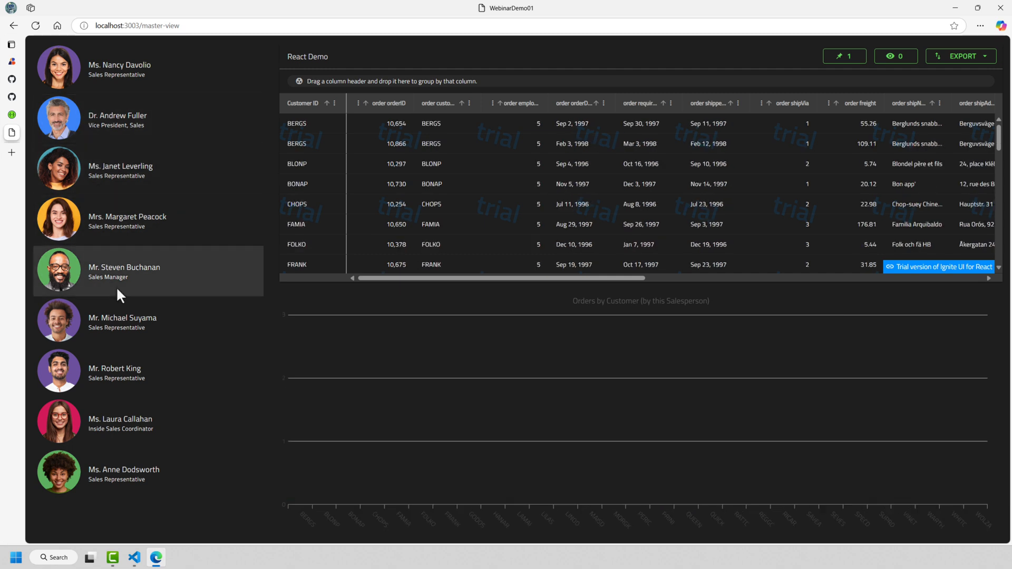
click(120, 339)
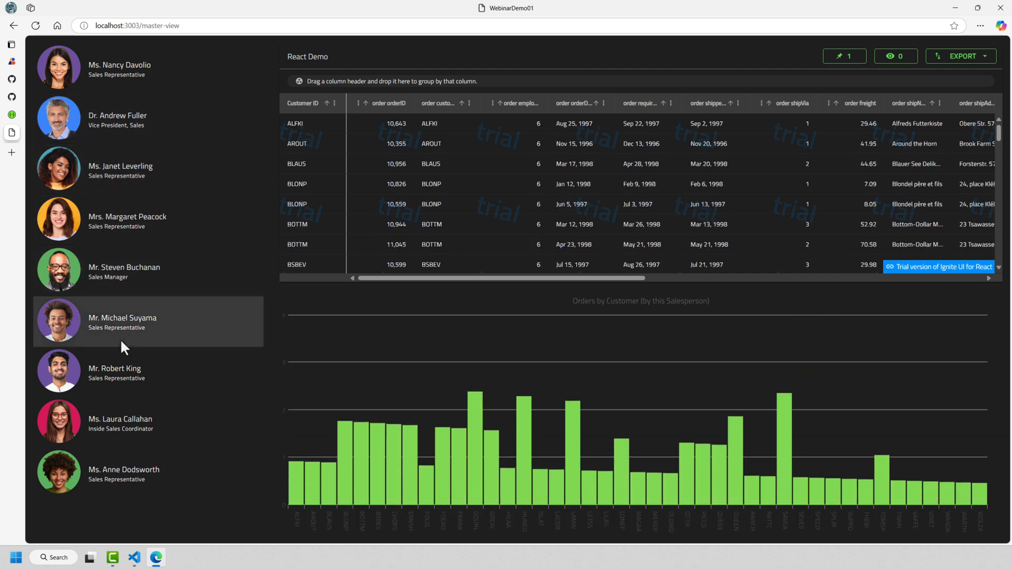
click(116, 375)
click(117, 418)
click(120, 276)
click(115, 168)
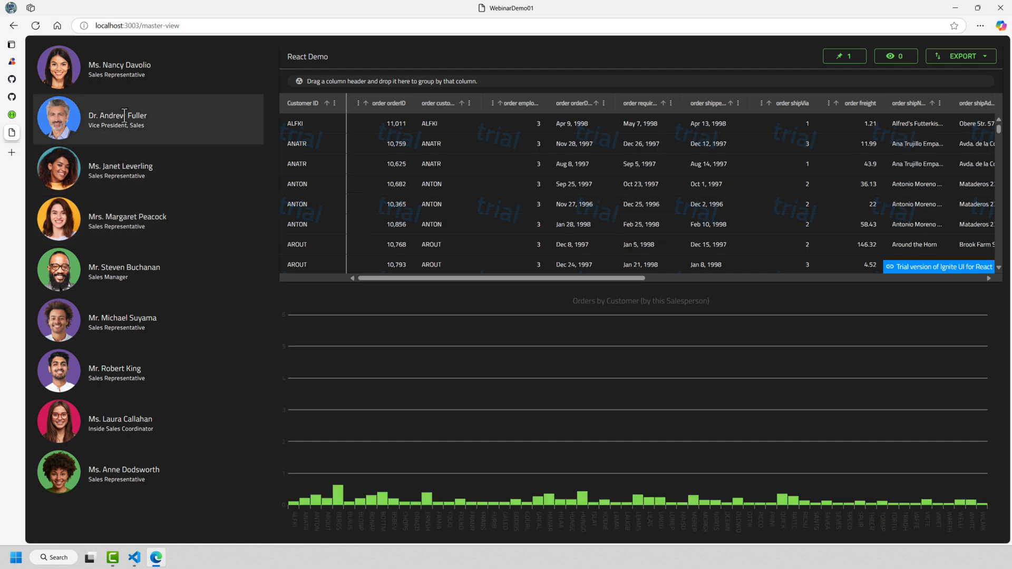
click(125, 116)
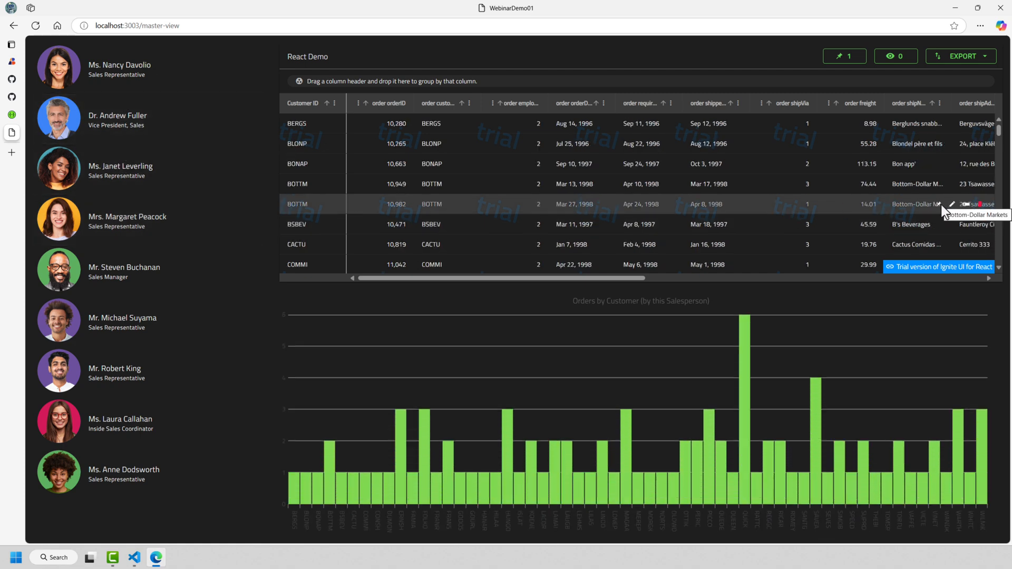
click(932, 166)
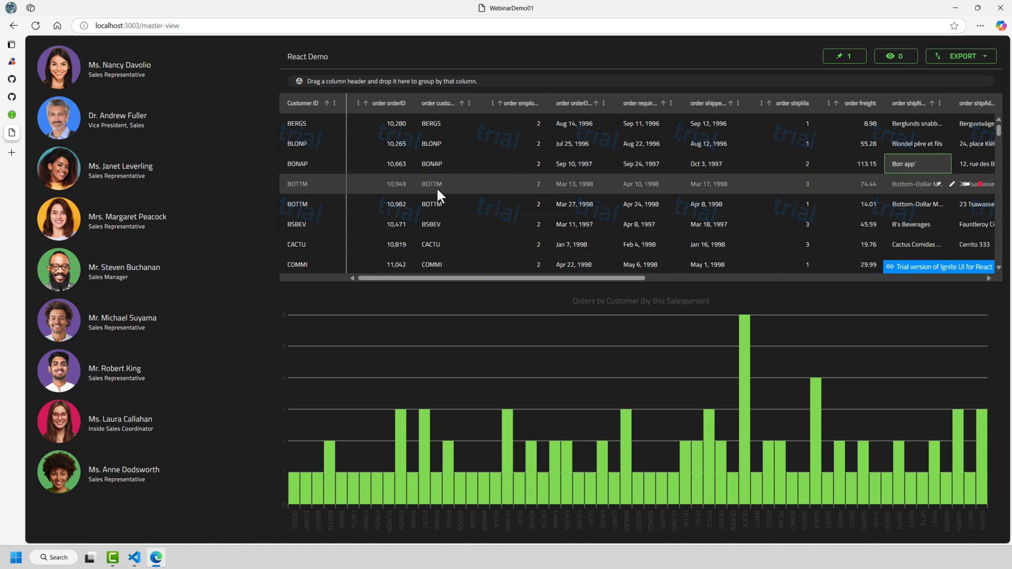
Try grouping the orders grid by order customerID and remove that grouping.
drag(442, 101, 424, 81)
scroll(483, 195, down, 3)
scroll(483, 198, down, 3)
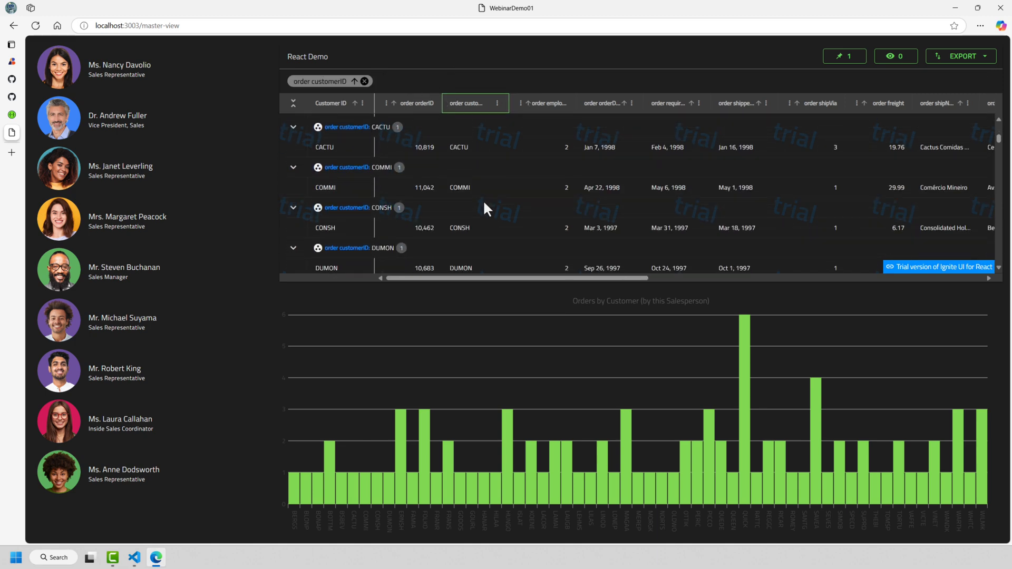
click(364, 81)
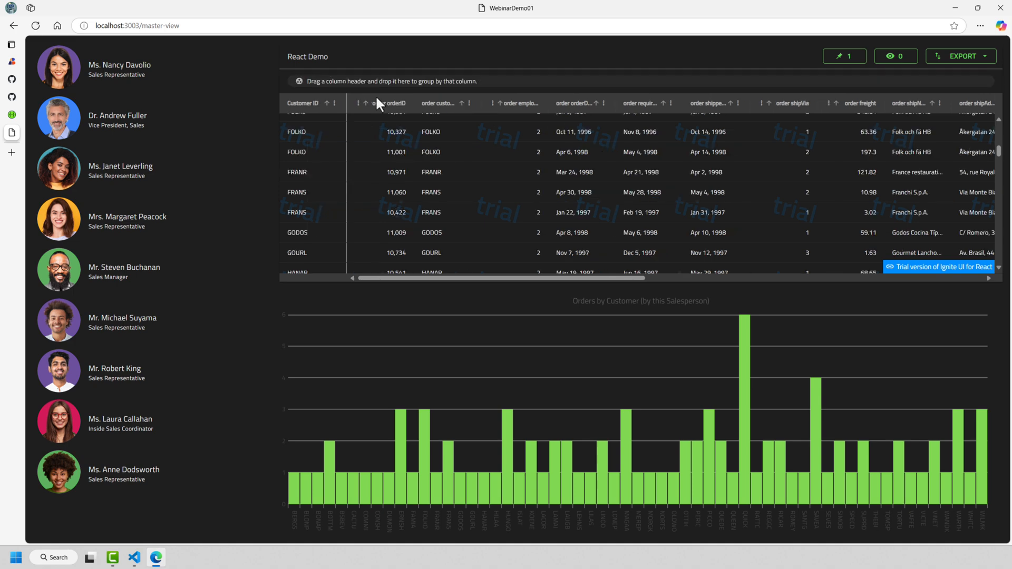
Group the second employee's orders by customer country and collapse and re-expand all the groups.
drag(577, 278, 858, 269)
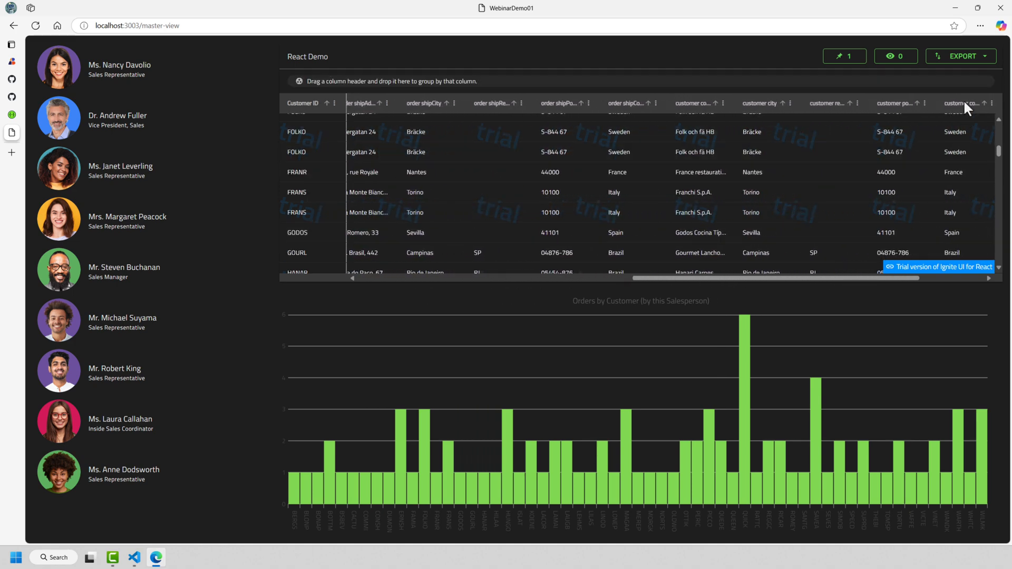
drag(960, 103, 936, 83)
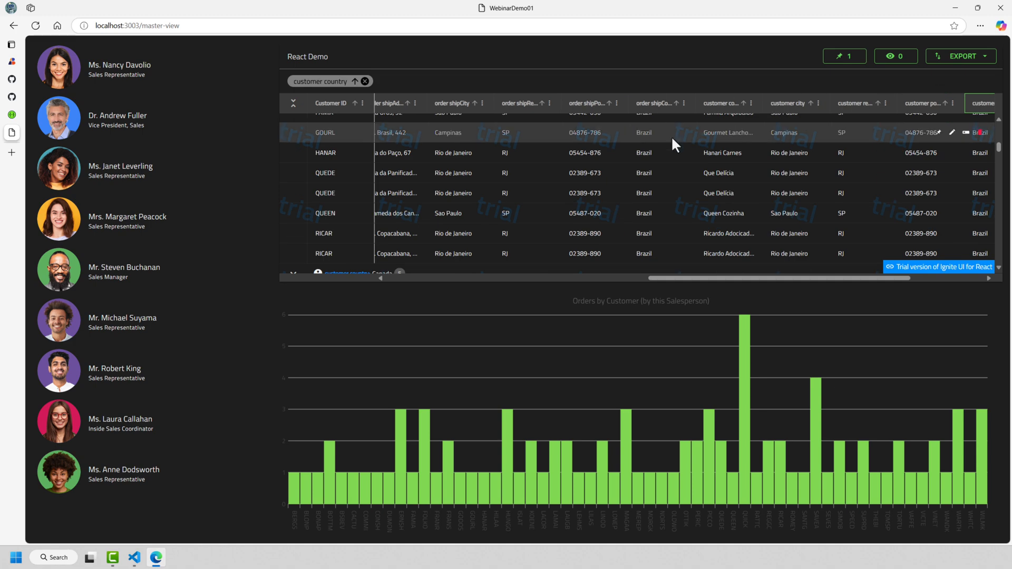
scroll(445, 168, up, 8)
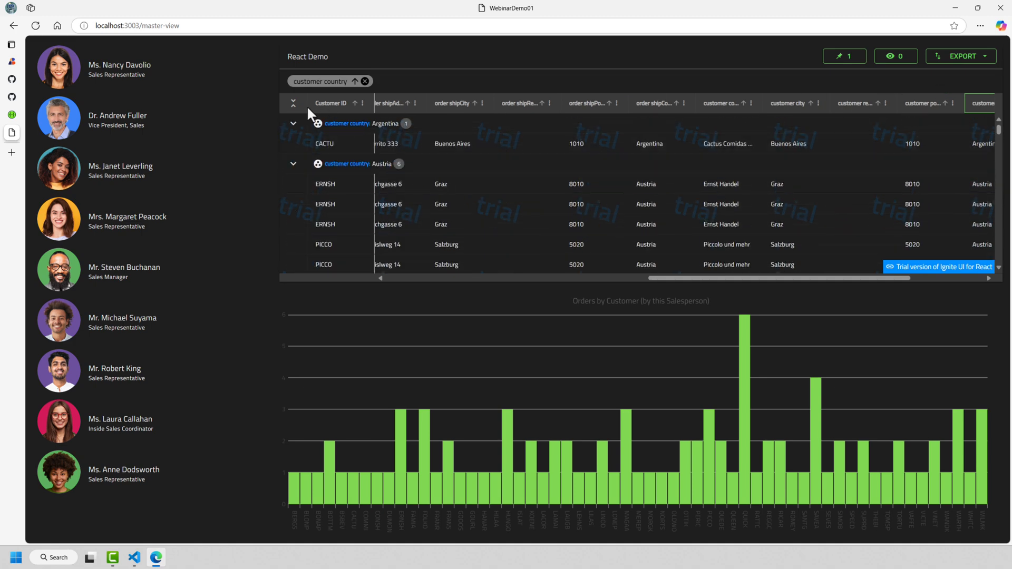
click(293, 104)
click(293, 105)
click(393, 276)
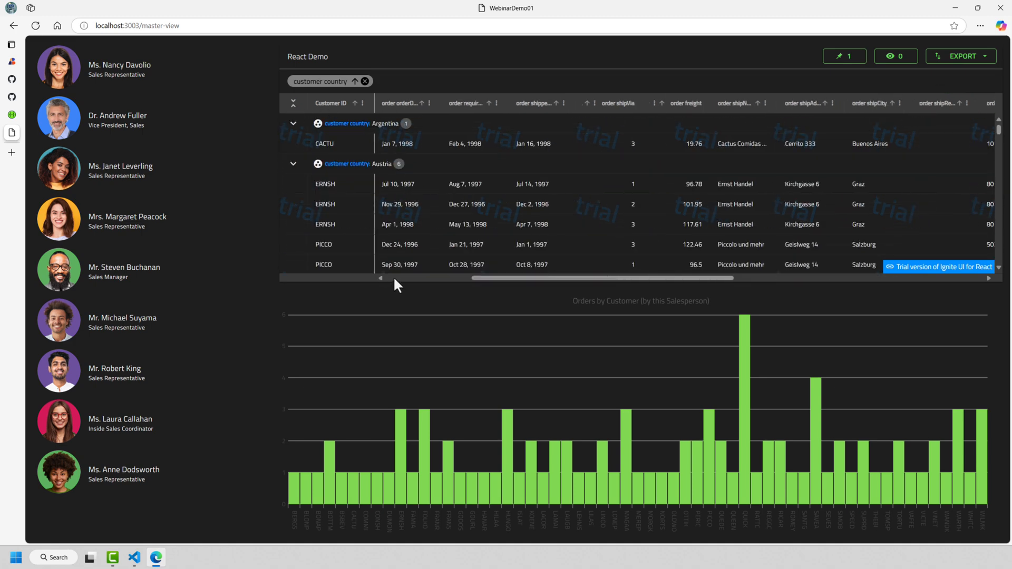
click(393, 276)
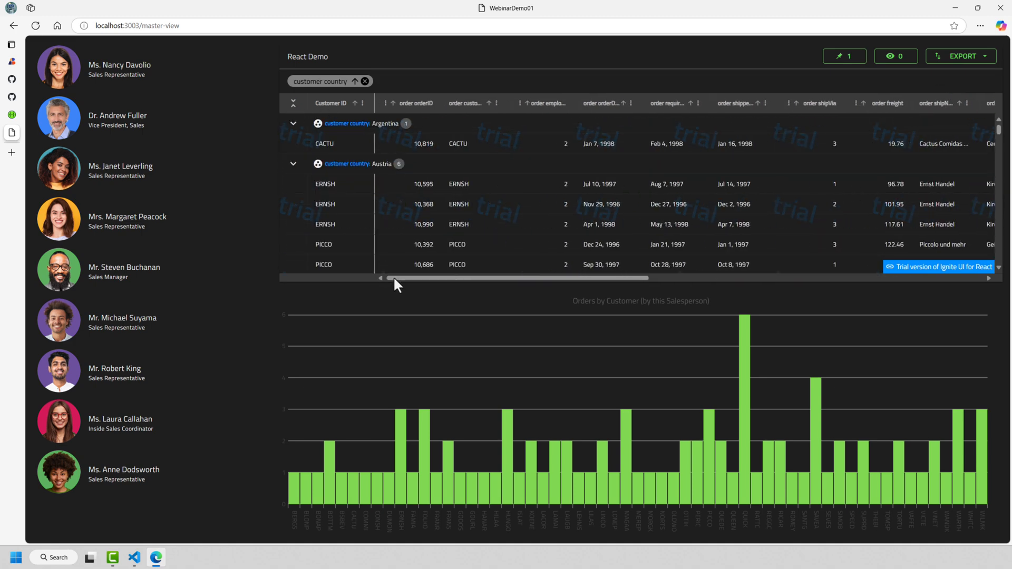
Export the country-grouped orders to Excel and open the downloaded ExportedData (1).xlsx file.
click(965, 61)
click(969, 74)
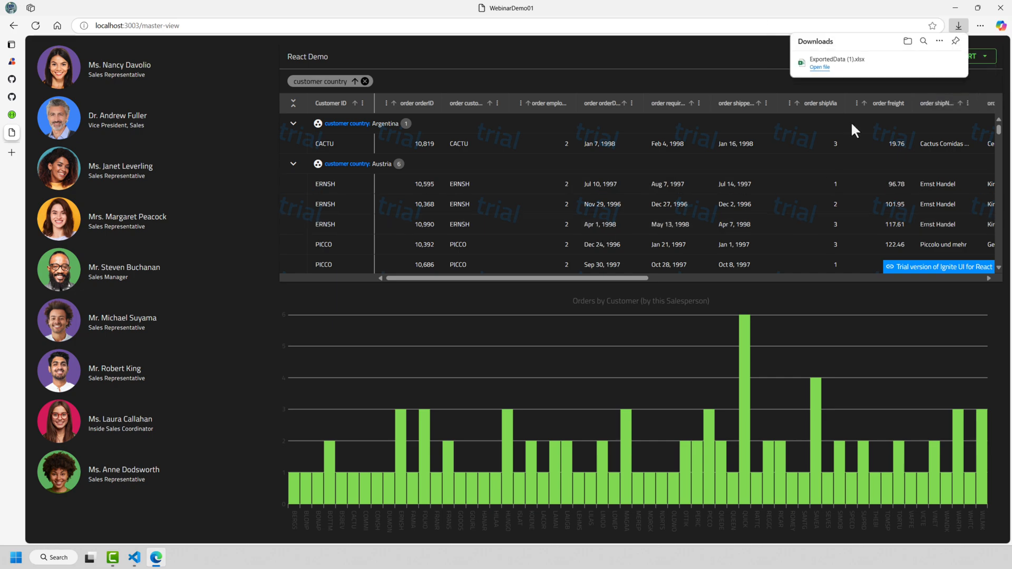
click(819, 67)
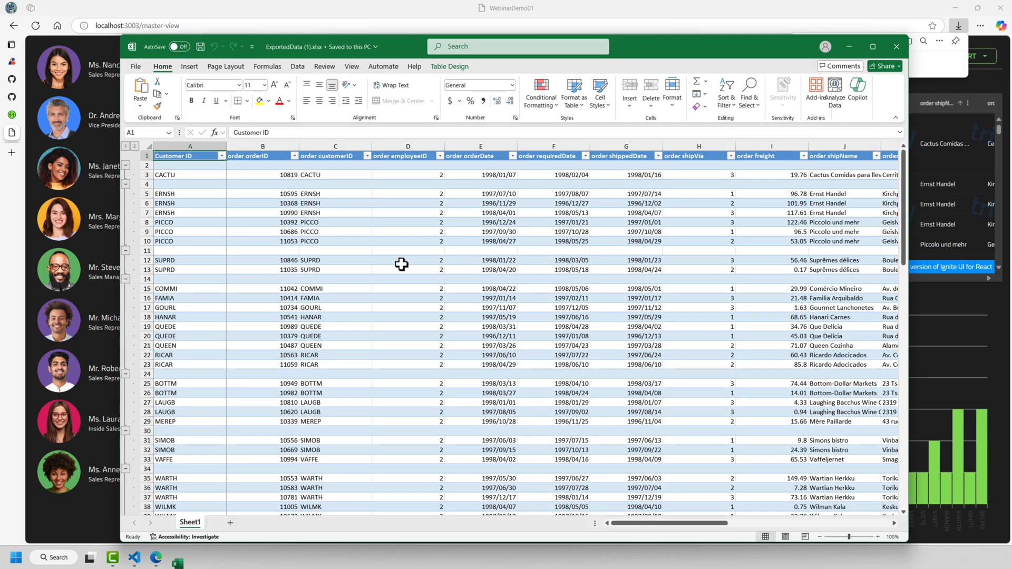
Review the exported orders, collapse all row groups, expand the last three and the rest, and close the workbook.
scroll(264, 290, down, 20)
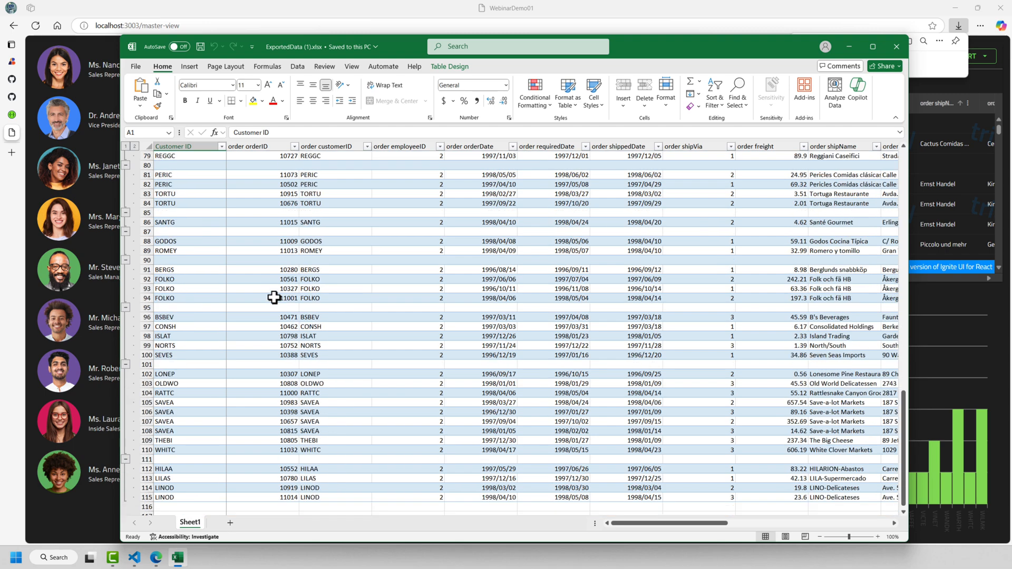
scroll(274, 298, down, 4)
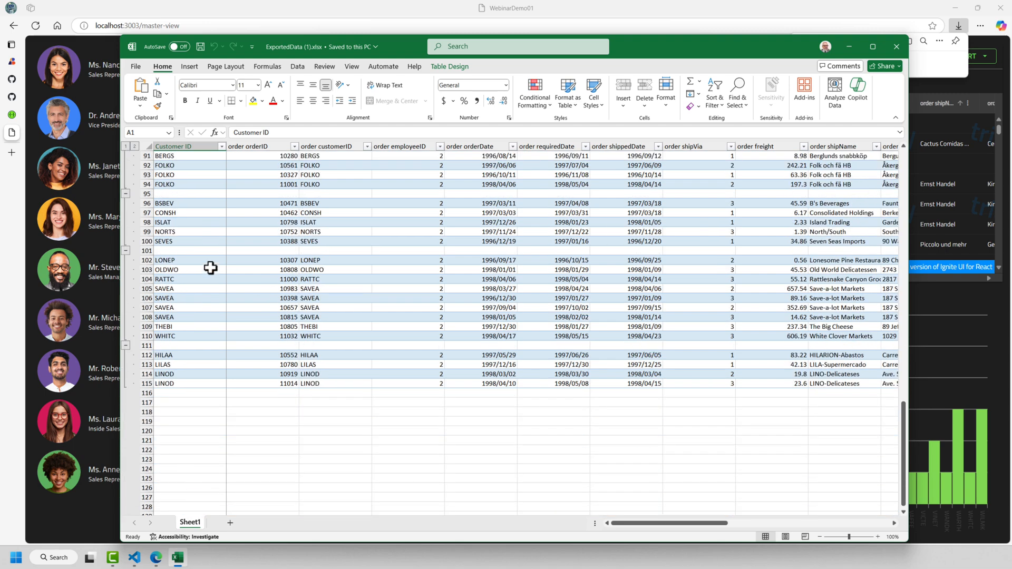
click(125, 146)
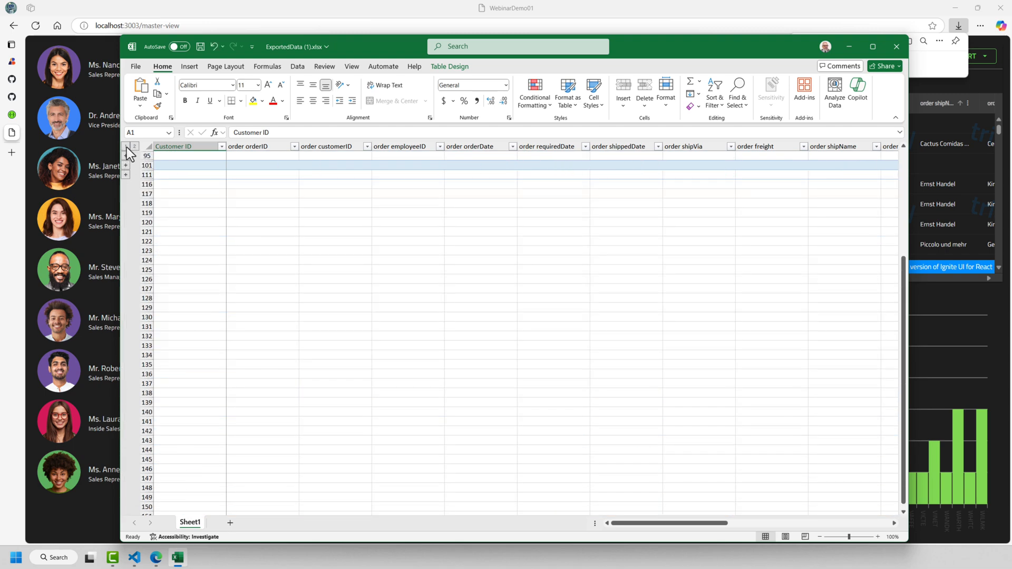
click(126, 156)
click(125, 213)
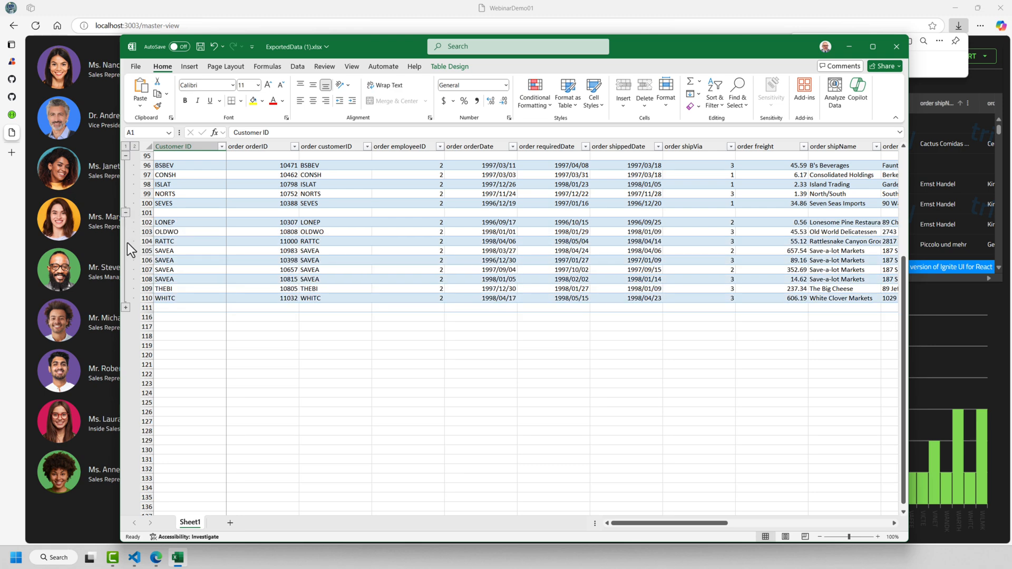
click(126, 308)
scroll(533, 354, up, 5)
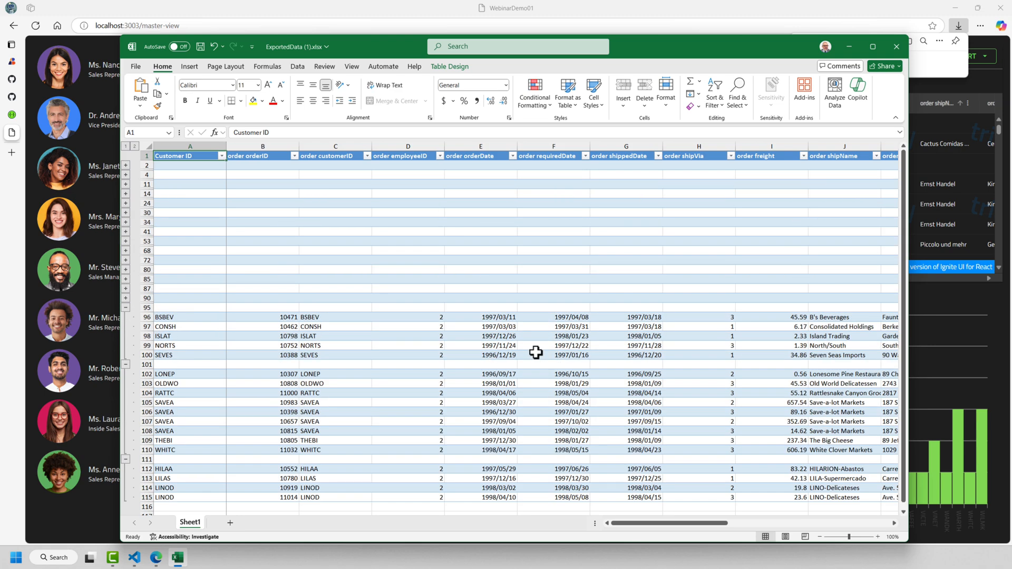
click(135, 146)
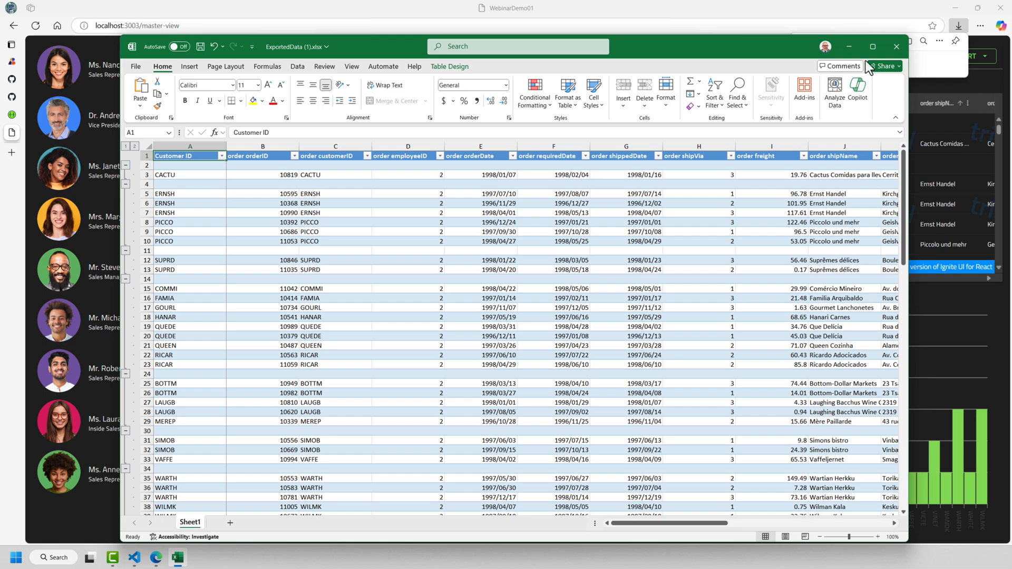
click(896, 47)
Select the fourth employee in the running app to view their orders grouped by customer country.
click(550, 223)
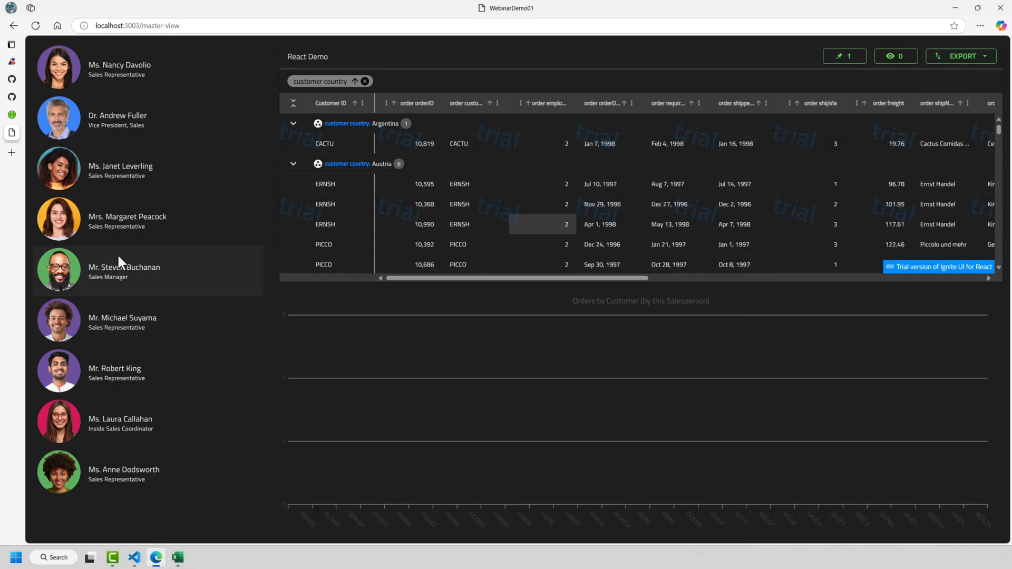
click(126, 224)
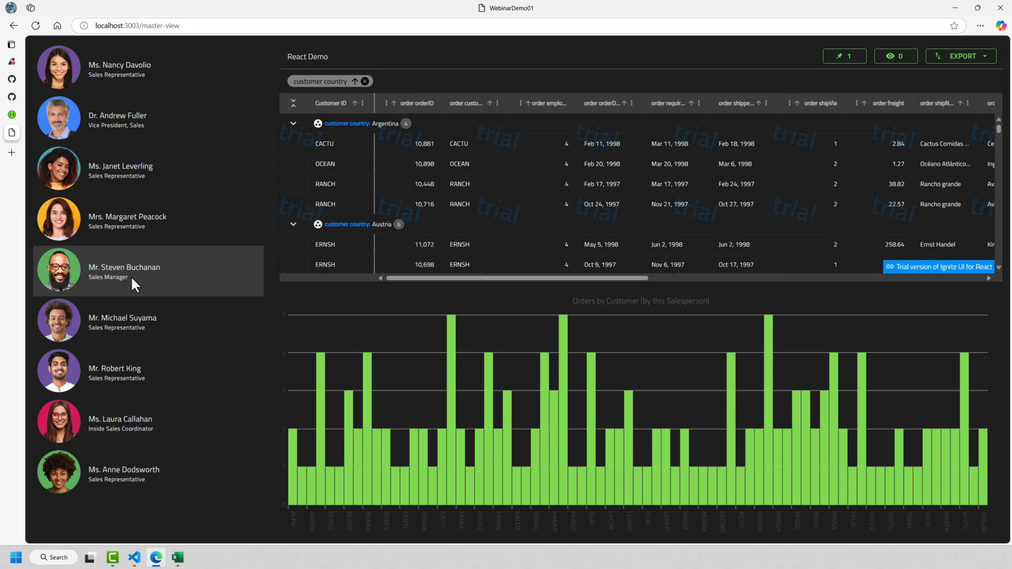